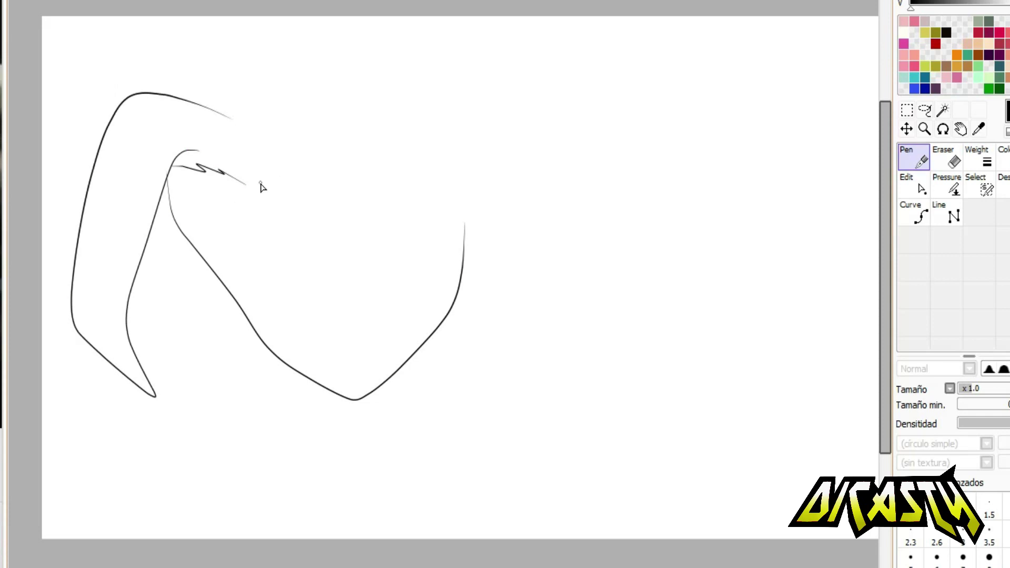
Step: Draw the large bang over the right side of the face and the hair spikes extending behind it
mouse_move(253, 174)
left_mouse_down()
mouse_move(316, 118)
mouse_move(353, 39)
left_mouse_up()
left_click_drag(245, 116, 353, 40)
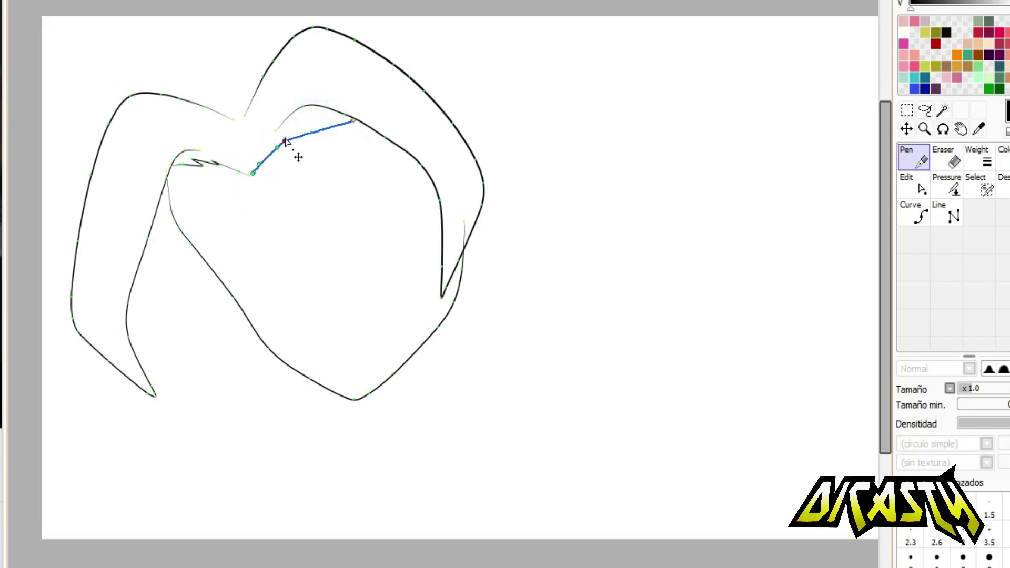
left_click_drag(445, 292, 441, 322)
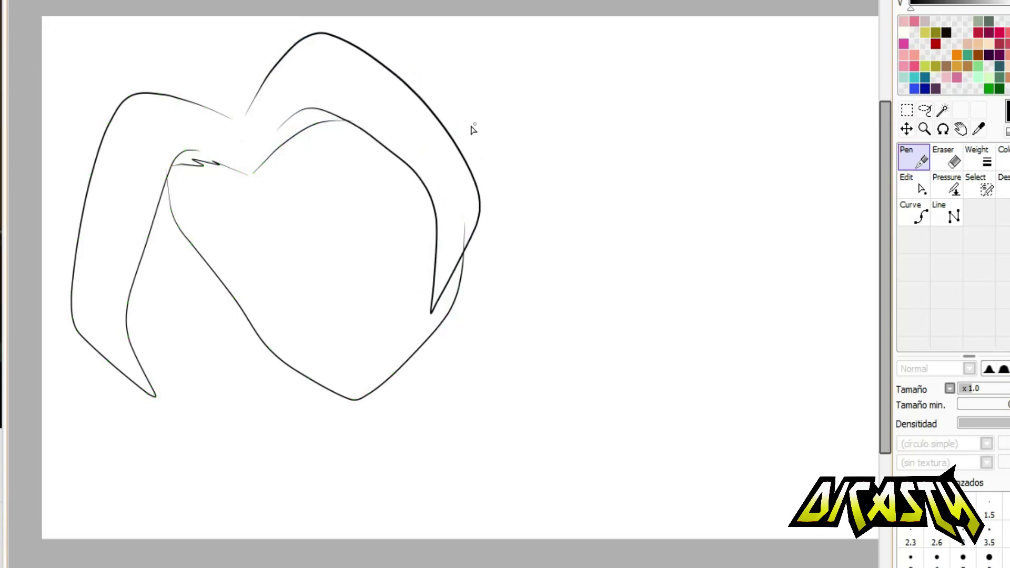
mouse_move(480, 160)
left_mouse_down()
mouse_move(514, 61)
mouse_move(473, 54)
left_mouse_up()
left_click_drag(445, 88, 490, 16)
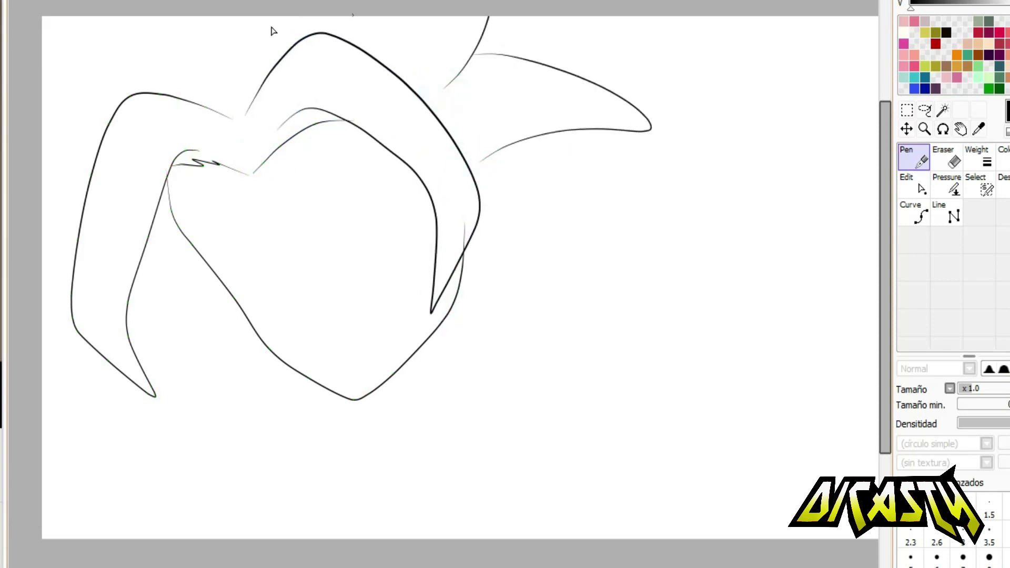
Step: Draw the upper-left hair line, the shoulder on that side, and the neck and chest lines below the chin
left_click_drag(100, 125, 49, 16)
mouse_move(277, 361)
left_mouse_down()
mouse_move(260, 354)
mouse_move(354, 401)
mouse_move(221, 284)
left_mouse_up()
mouse_move(289, 428)
left_mouse_down()
mouse_move(253, 428)
mouse_move(367, 388)
left_mouse_up()
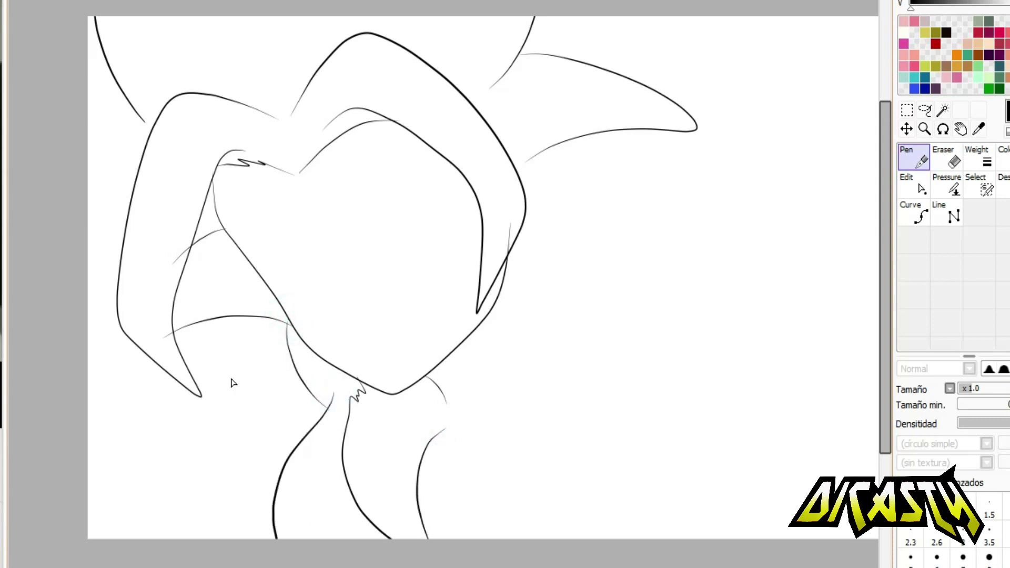
Step: Draw the remaining hair spikes on the left and the bent arm with its clawed hand at the canvas edge
left_click_drag(149, 145, 78, 120)
mouse_move(118, 305)
left_mouse_down()
mouse_move(83, 372)
mouse_move(112, 324)
mouse_move(121, 345)
mouse_move(157, 335)
left_mouse_up()
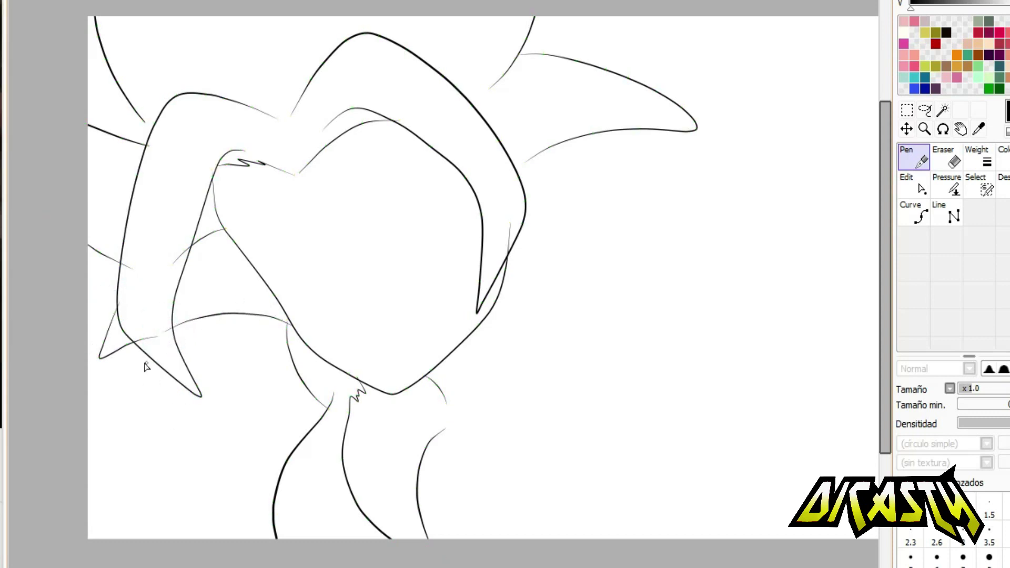
mouse_move(133, 362)
left_mouse_down()
mouse_move(178, 428)
mouse_move(279, 339)
mouse_move(275, 375)
mouse_move(285, 330)
left_mouse_up()
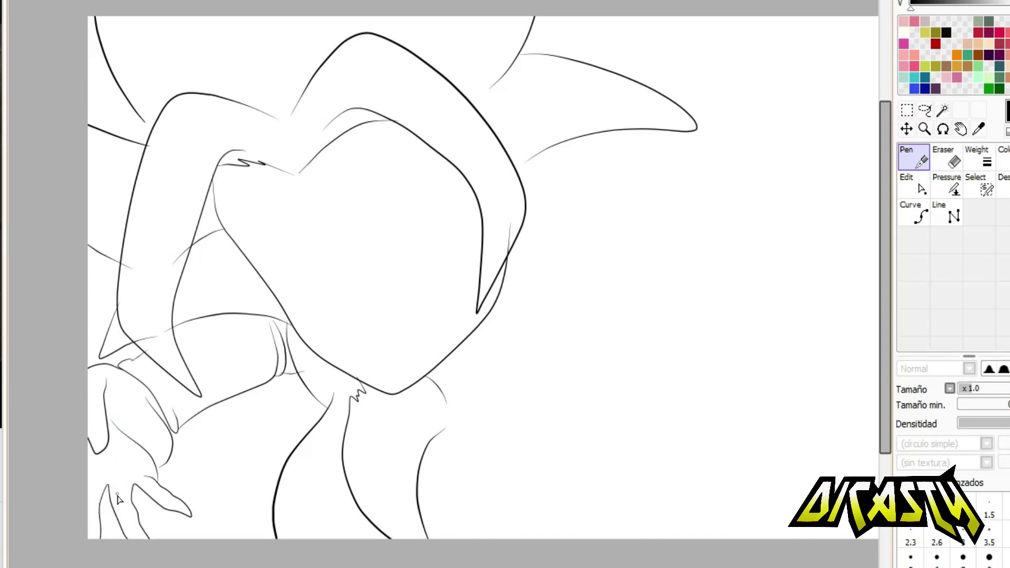
Step: Draw the long hair locks falling beside the face on both sides down over the chest
left_click_drag(514, 272, 226, 271)
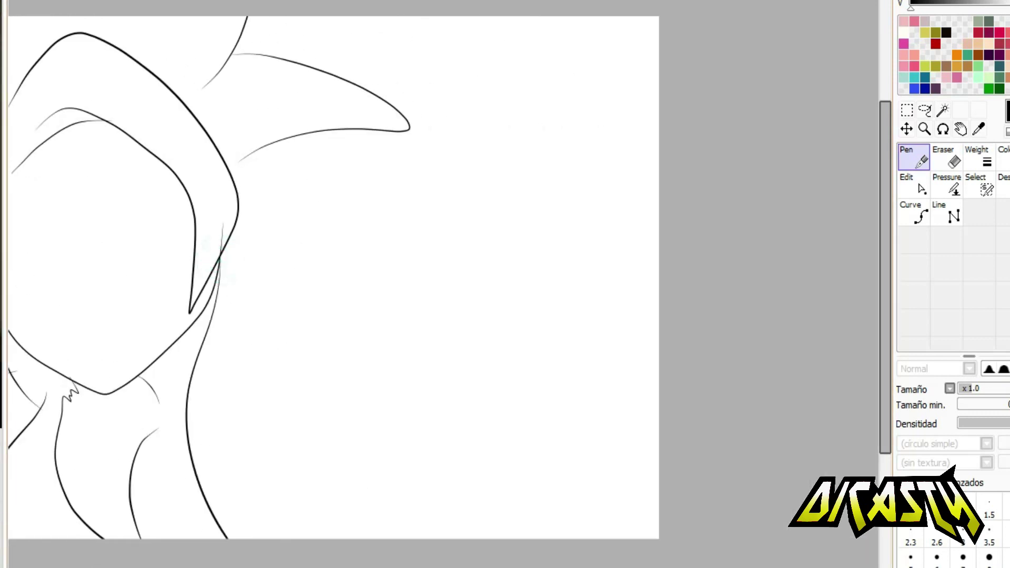
left_click_drag(31, 360, 225, 360)
left_click_drag(136, 402, 244, 375)
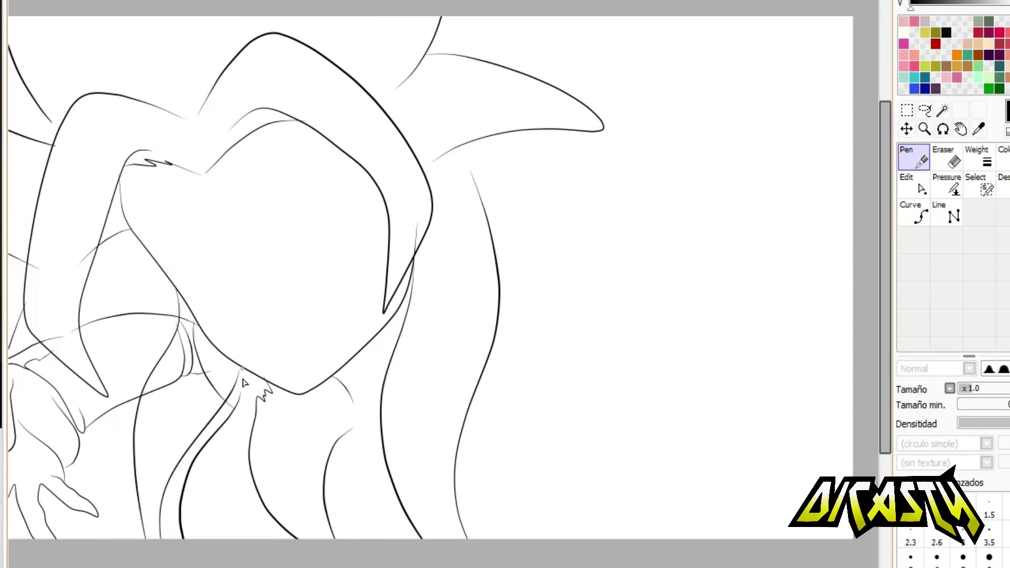
Step: Draw the right shoulder and the outstretched arm with its open hand, plus the neck and collarbone details
left_click_drag(642, 271, 413, 271)
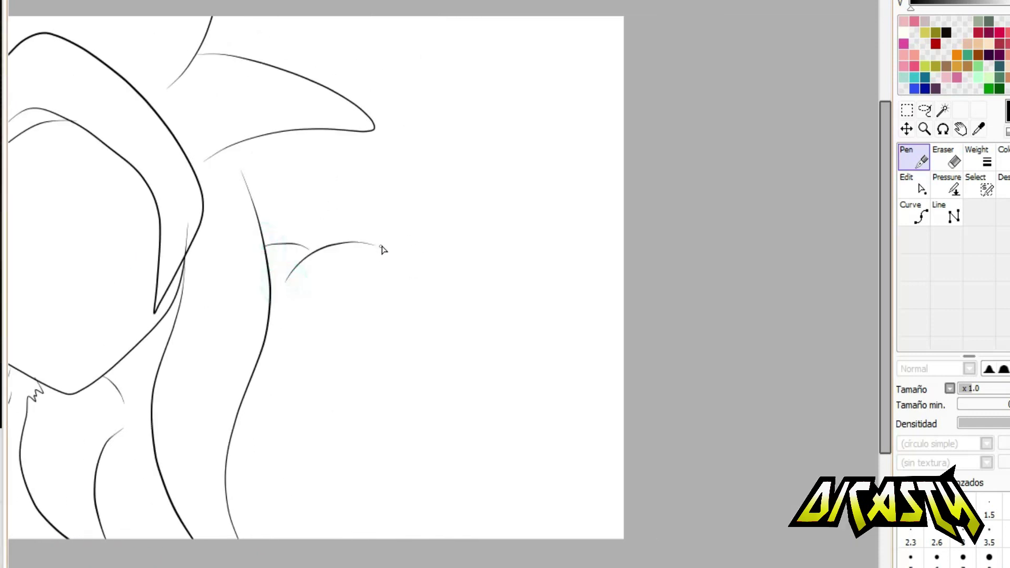
mouse_move(525, 214)
left_mouse_down()
mouse_move(550, 153)
mouse_move(342, 481)
left_mouse_up()
key("ctrl+z")
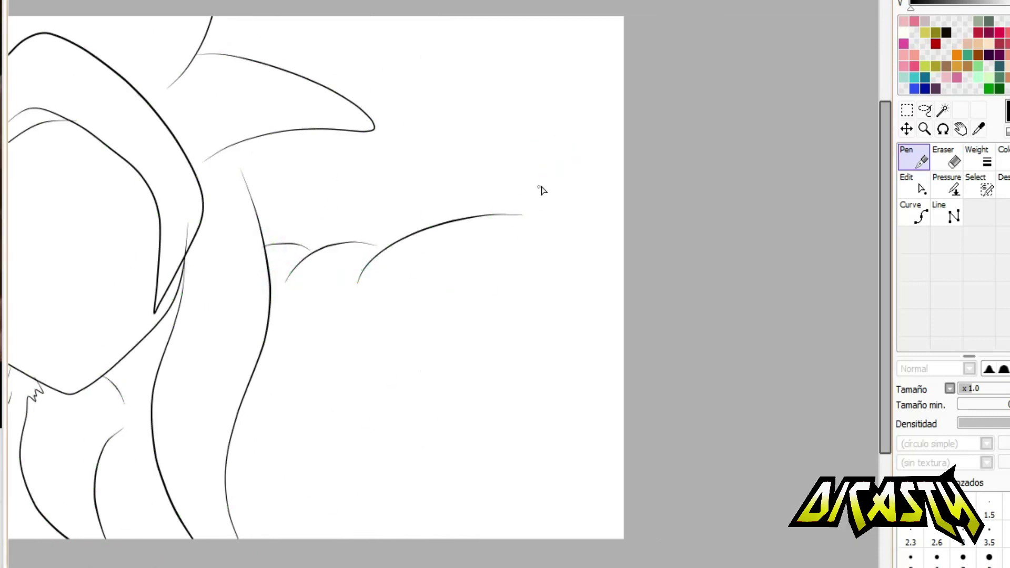
left_click_drag(600, 198, 429, 332)
left_click_drag(423, 446, 465, 414)
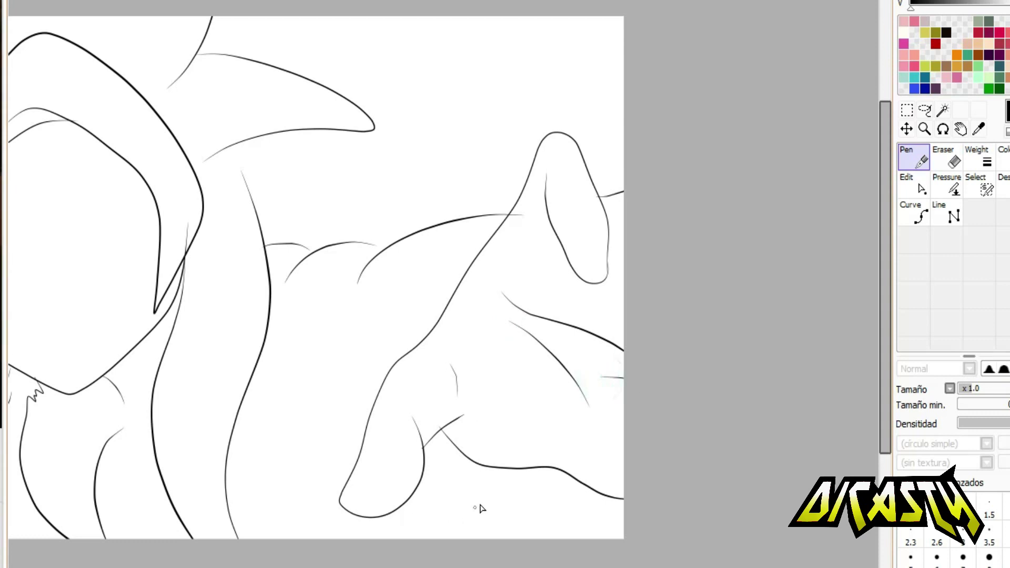
left_click_drag(103, 448, 106, 445)
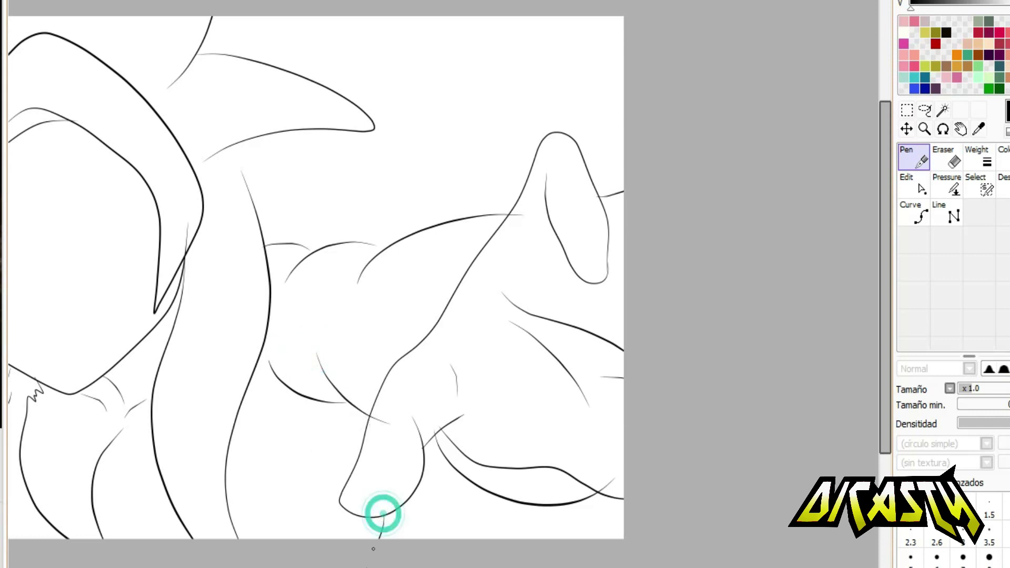
Step: Draw the chest contours beside the long right lock and add further hair spikes above the right shoulder
scroll(373, 470, "left", 5)
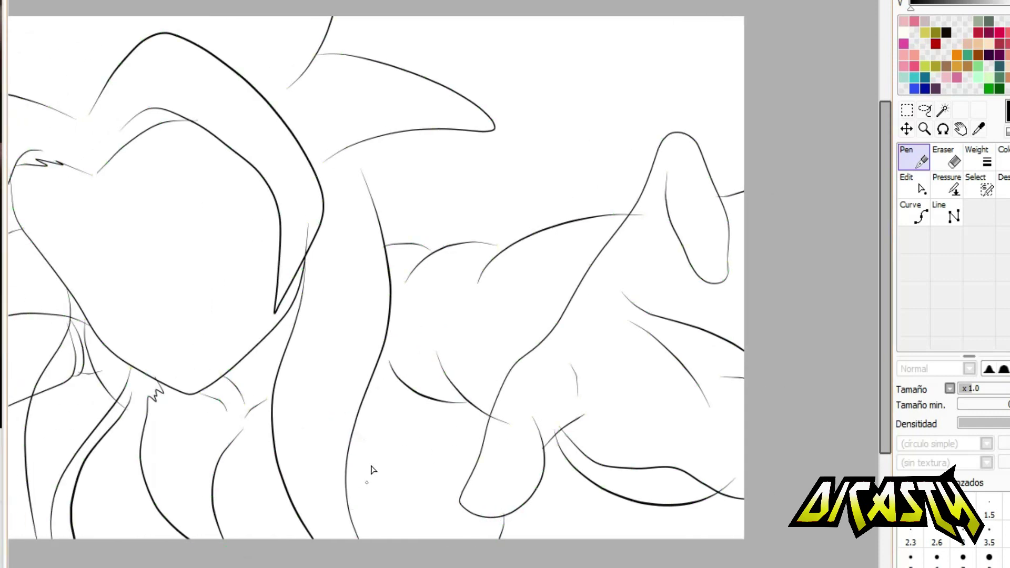
left_click_drag(447, 517, 388, 388)
left_click_drag(436, 474, 406, 392)
left_click_drag(414, 237, 459, 246)
left_click_drag(422, 174, 571, 148)
left_click_drag(490, 158, 576, 76)
Step: Draw the face's slanted eyebrows, angular eyes, nose and smirking mouth
scroll(374, 117, "down", 3)
scroll(374, 117, "up", 6)
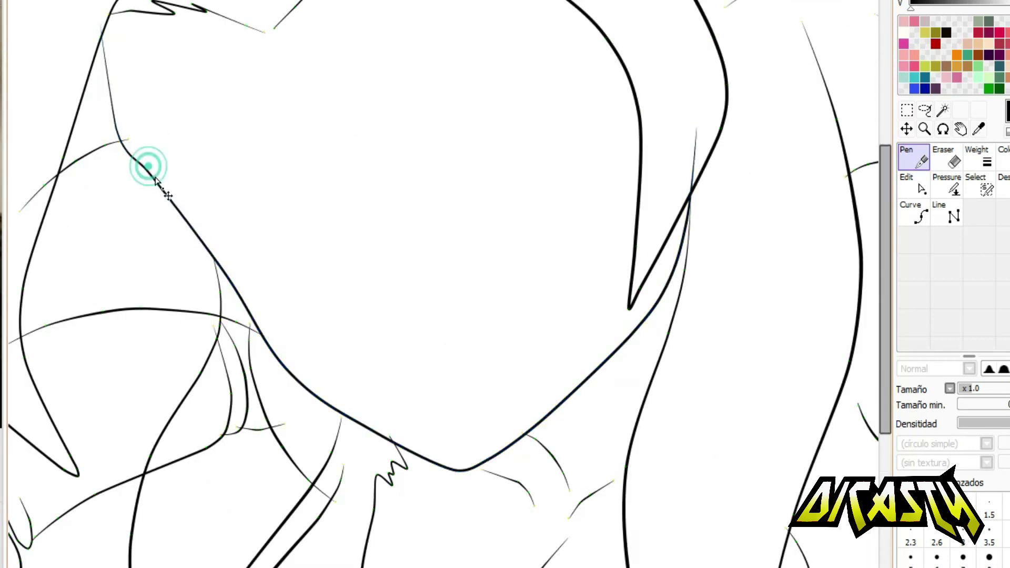
left_click_drag(151, 173, 312, 231)
mouse_move(375, 199)
left_mouse_down()
mouse_move(621, 3)
mouse_move(591, 35)
left_mouse_up()
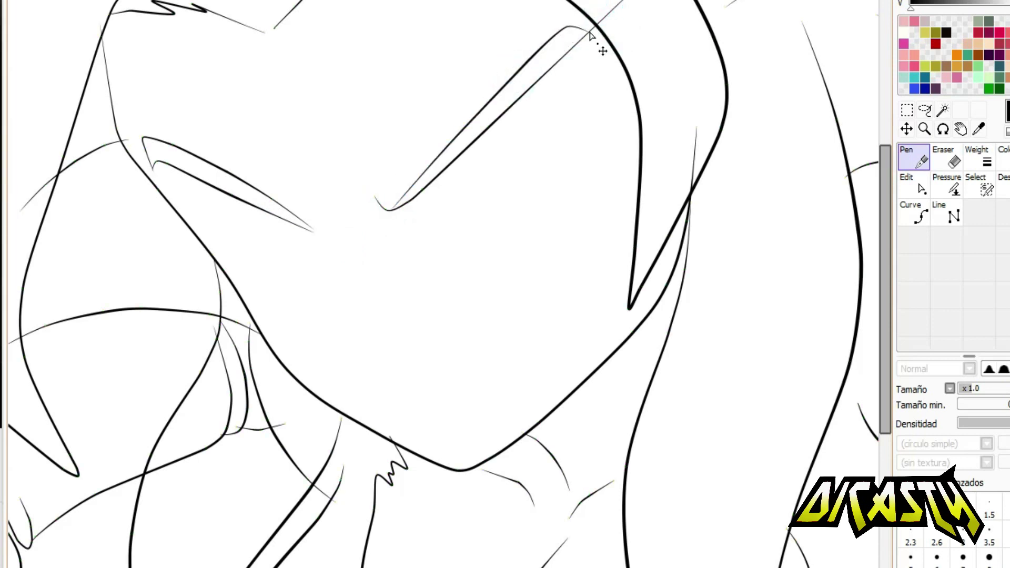
left_click_drag(200, 185, 328, 259)
mouse_move(418, 244)
left_mouse_down()
mouse_move(537, 76)
mouse_move(476, 140)
left_mouse_up()
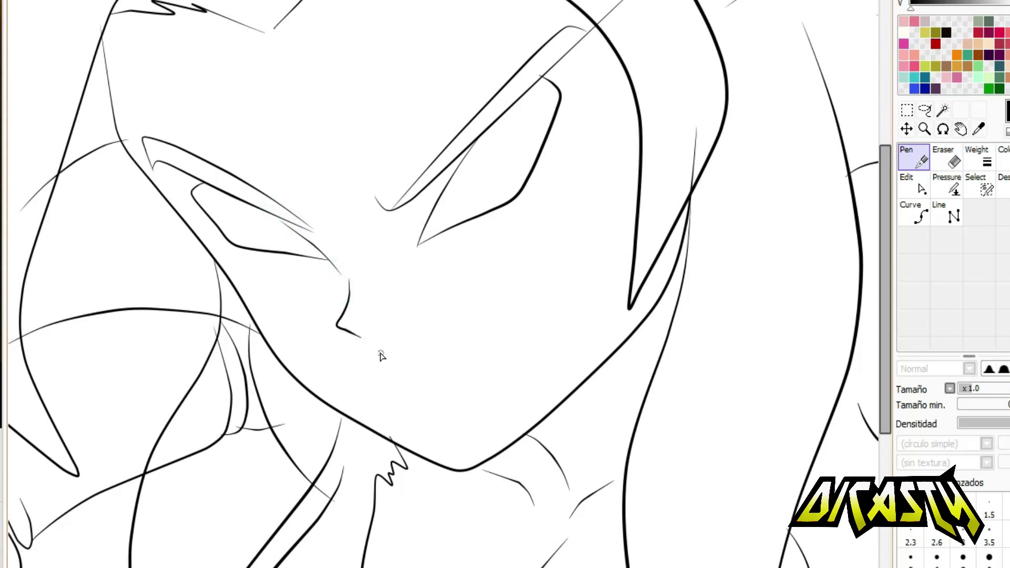
Step: Select the skin areas of the hands, face and chest with the magic wand
scroll(457, 208, "down", 2)
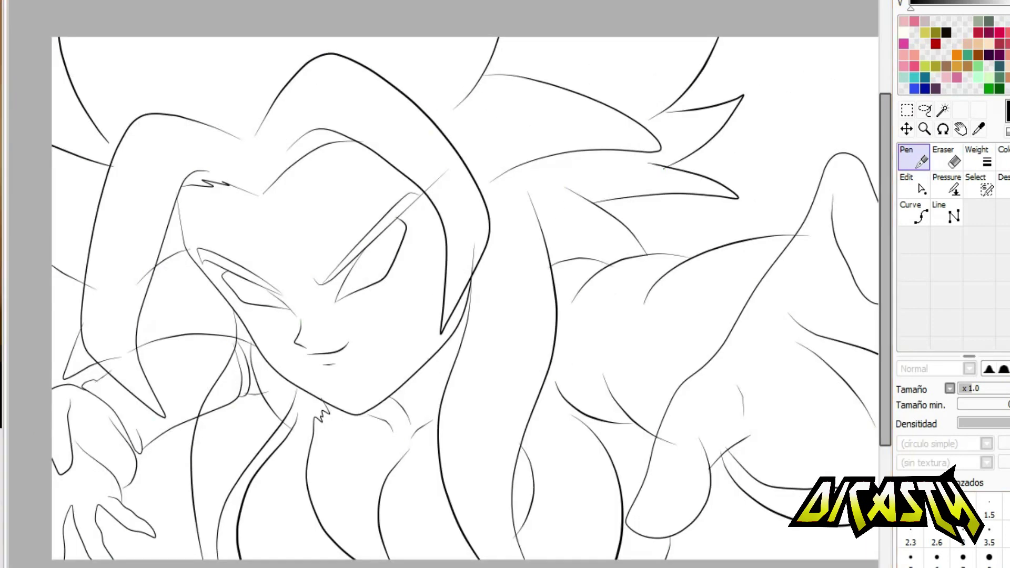
key("h")
left_click(943, 109)
scroll(642, 259, "down", 2)
left_click(700, 259)
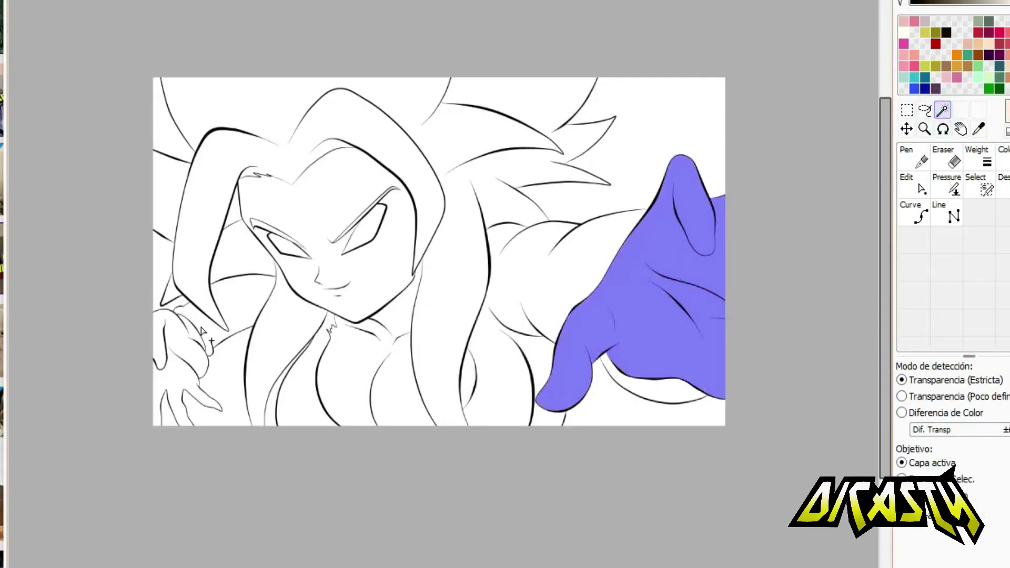
key("h")
scroll(522, 340, "up", 3)
left_click(521, 339)
left_click(744, 373)
scroll(744, 373, "down", 1)
left_click(500, 279)
Step: Fill the selected skin areas with a pale skin tone using the bucket
left_click(914, 213)
left_click(637, 440)
left_click(214, 417)
Step: Outline the shadow areas on the left hand and its fingers in a darker tan with the pen
scroll(214, 417, "up", 2)
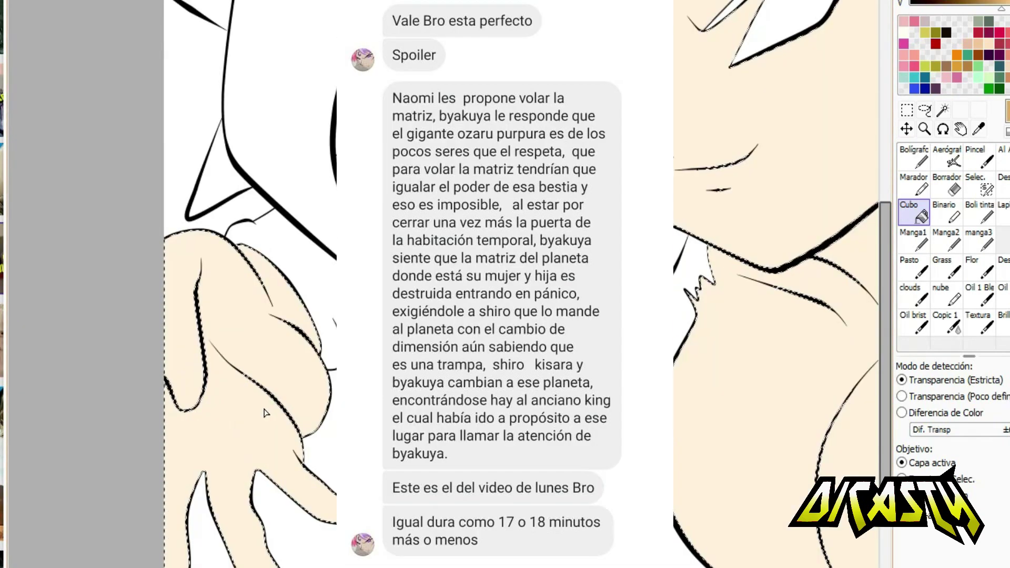
left_click(915, 158)
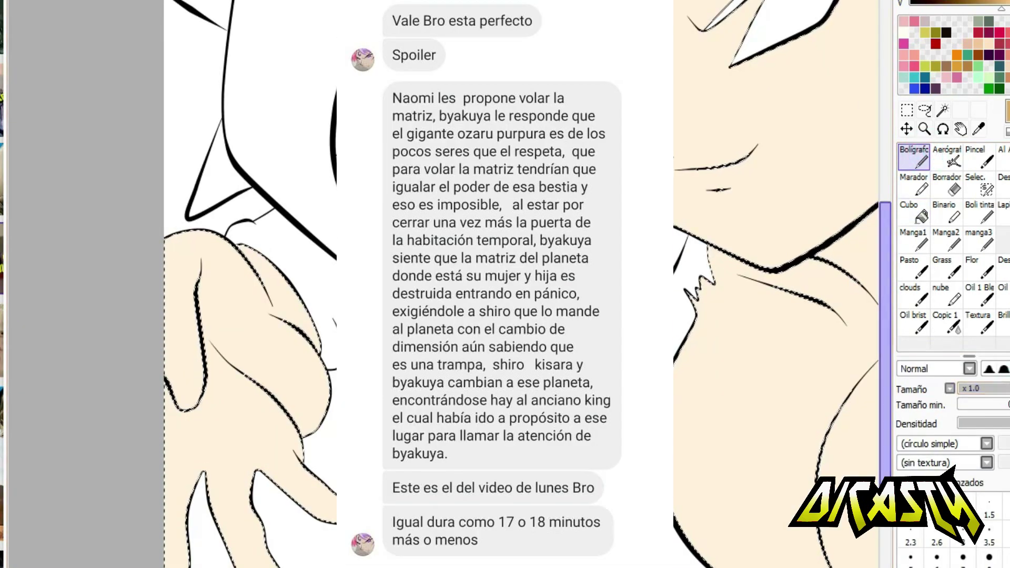
mouse_move(201, 280)
left_mouse_down()
mouse_move(289, 313)
mouse_move(202, 272)
left_mouse_up()
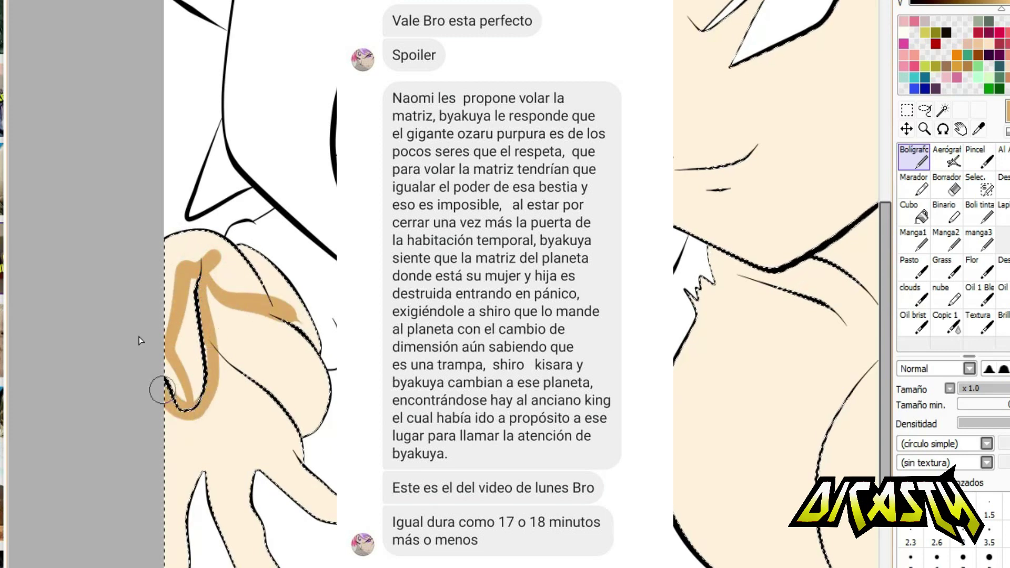
mouse_move(209, 339)
left_mouse_down()
mouse_move(240, 402)
mouse_move(332, 481)
left_mouse_up()
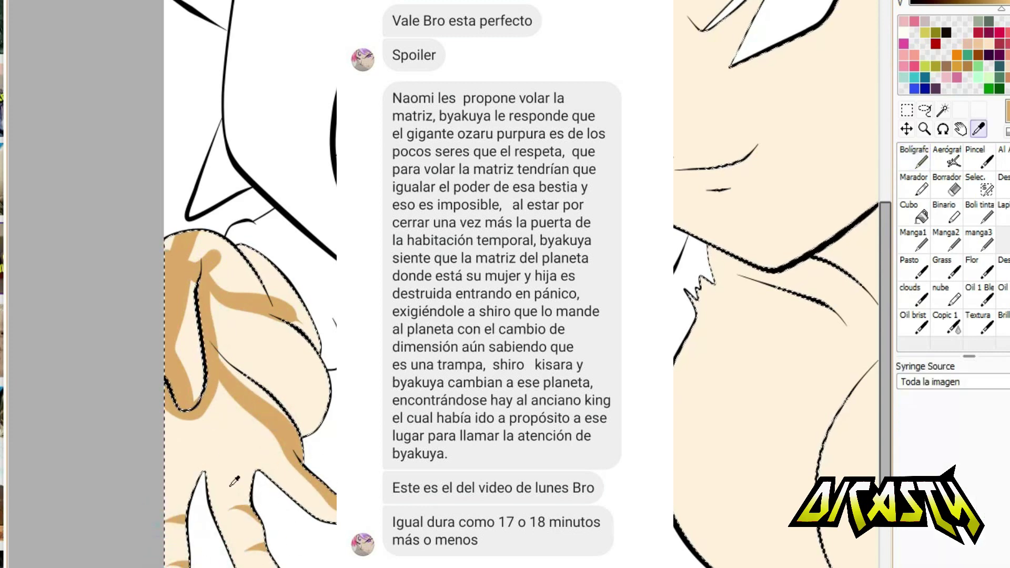
Step: Fill the outlined shadows on the left hand with tan and retouch their edges with the pen
left_click(914, 213)
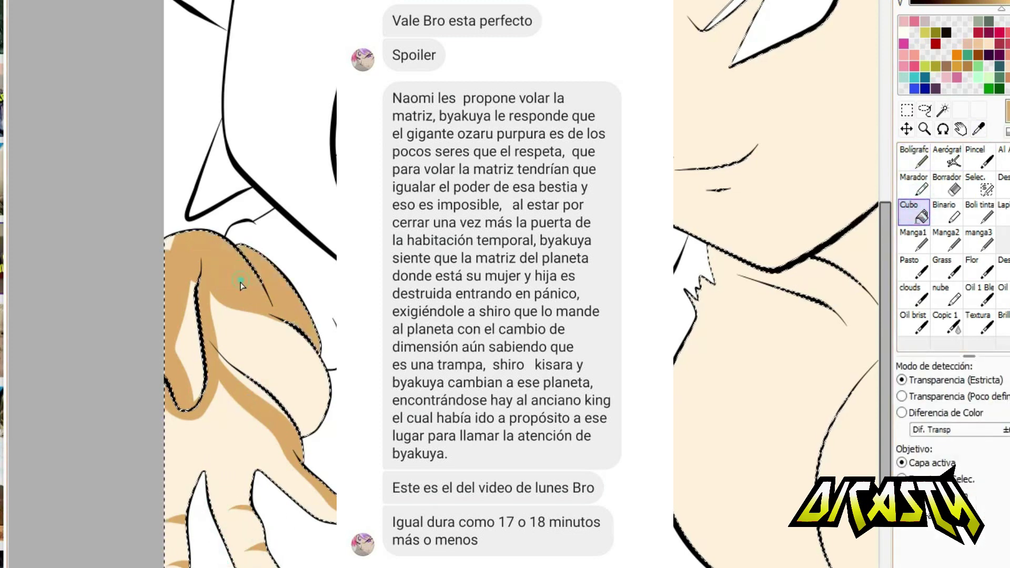
left_click(244, 285)
left_click(912, 161)
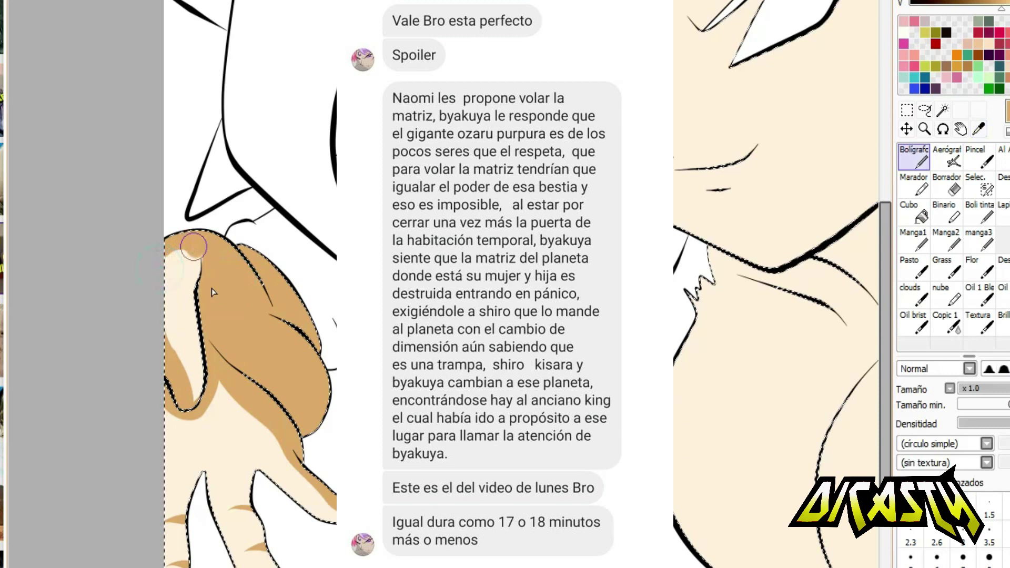
left_click_drag(249, 328, 278, 338)
mouse_move(316, 381)
left_mouse_down()
mouse_move(274, 345)
mouse_move(252, 309)
mouse_move(317, 434)
mouse_move(244, 316)
mouse_move(247, 454)
mouse_move(289, 364)
mouse_move(190, 481)
mouse_move(165, 472)
mouse_move(224, 473)
mouse_move(165, 463)
mouse_move(212, 475)
mouse_move(319, 470)
left_mouse_up()
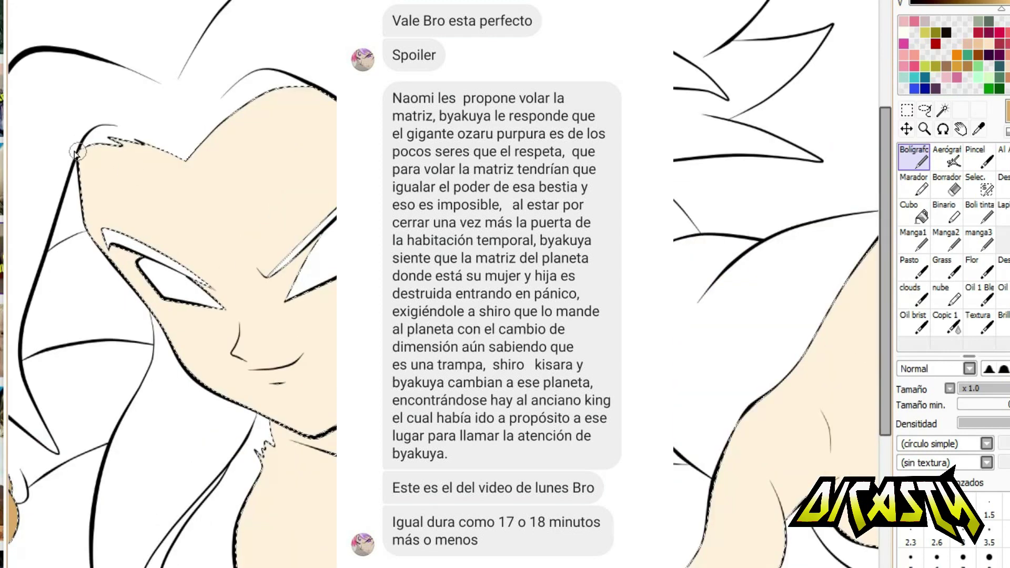
Step: Outline the tan shadow shapes on the forehead, brow, cheek, jaw and neck with the pen
left_click_drag(79, 149, 216, 213)
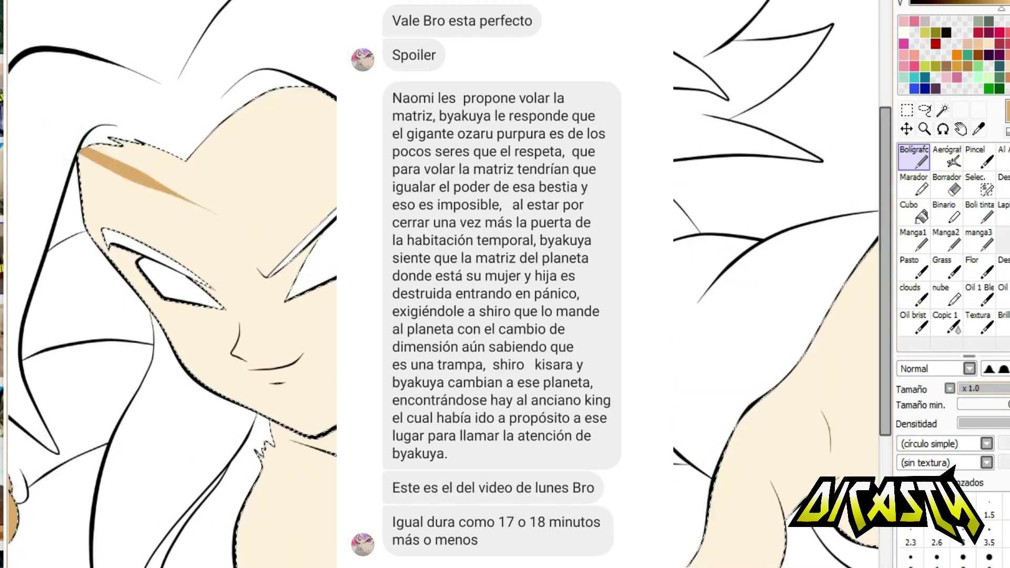
left_click_drag(80, 150, 215, 213)
left_click_drag(138, 181, 192, 269)
mouse_move(208, 329)
left_mouse_down()
mouse_move(232, 323)
mouse_move(290, 444)
mouse_move(316, 566)
left_mouse_up()
left_click_drag(189, 353, 322, 492)
left_click_drag(285, 459, 247, 408)
left_click_drag(244, 235, 242, 190)
mouse_move(334, 326)
left_mouse_down()
mouse_move(293, 307)
mouse_move(326, 337)
left_mouse_up()
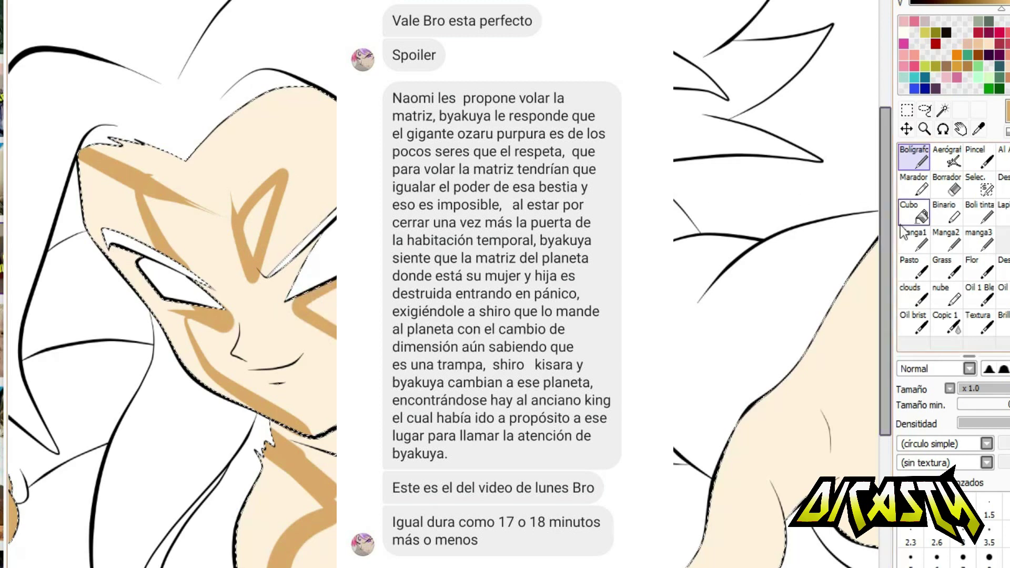
Step: Fill the outlined face shadows with tan, and outline and fill the shadows on the outstretched arm
left_click(918, 214)
left_click(173, 237)
scroll(174, 284, "up", 5)
left_click(915, 157)
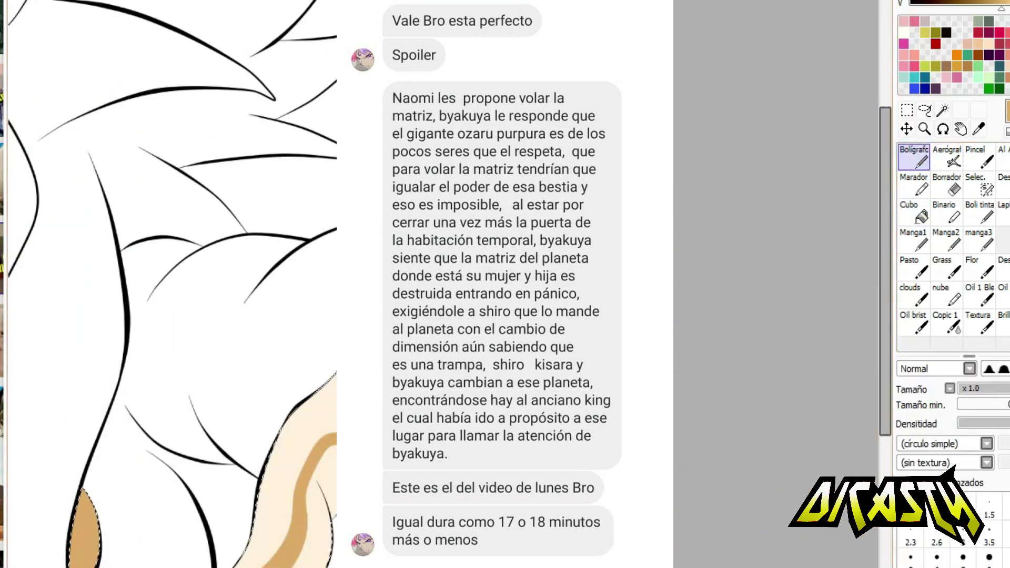
left_click(916, 211)
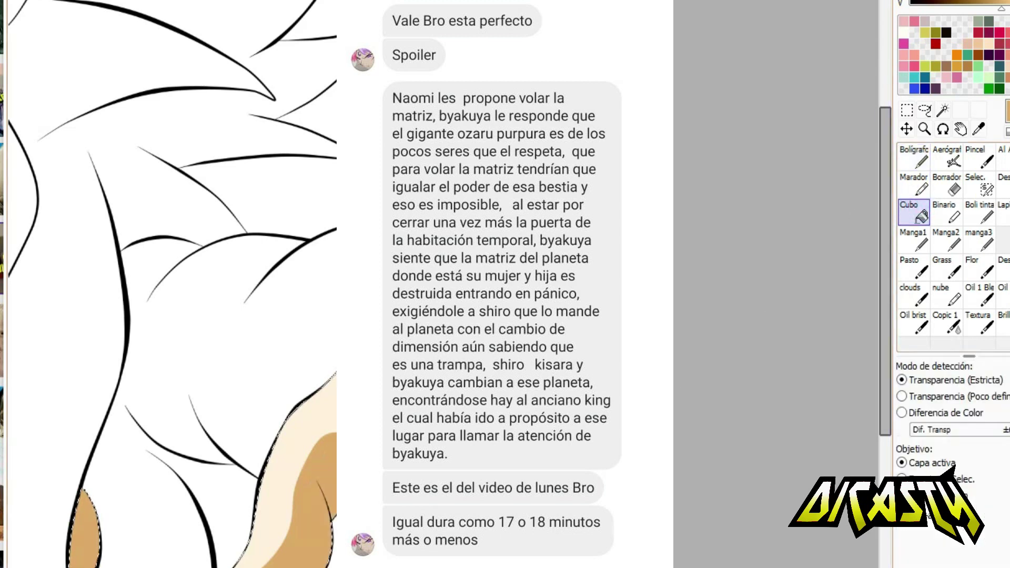
Step: Refill the left hand with the pale skin tone and repaint narrower tan shadows along its fingers and folds
scroll(505, 284, "left", 10)
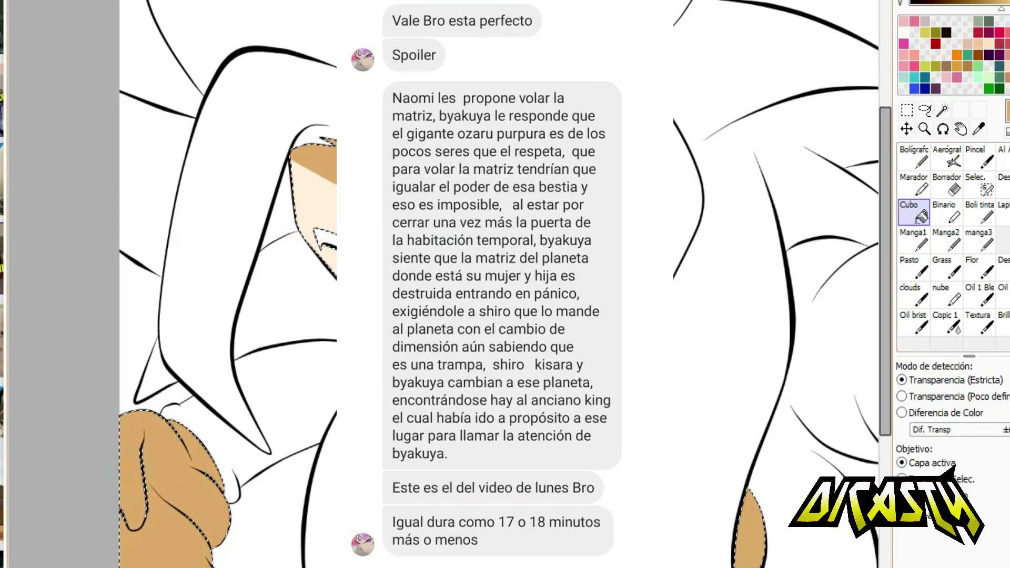
left_click(174, 463)
key("n")
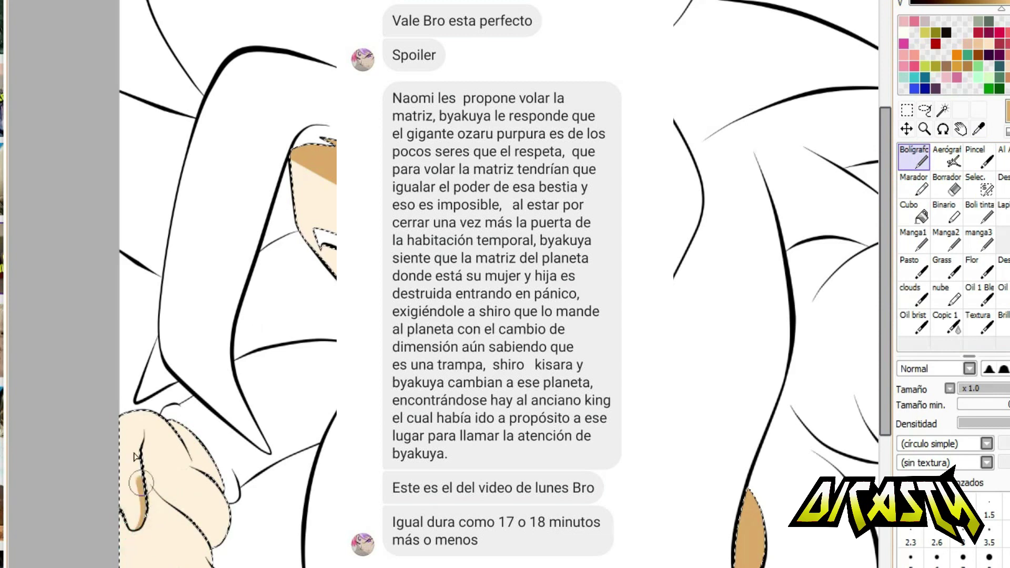
left_click_drag(171, 503, 148, 477)
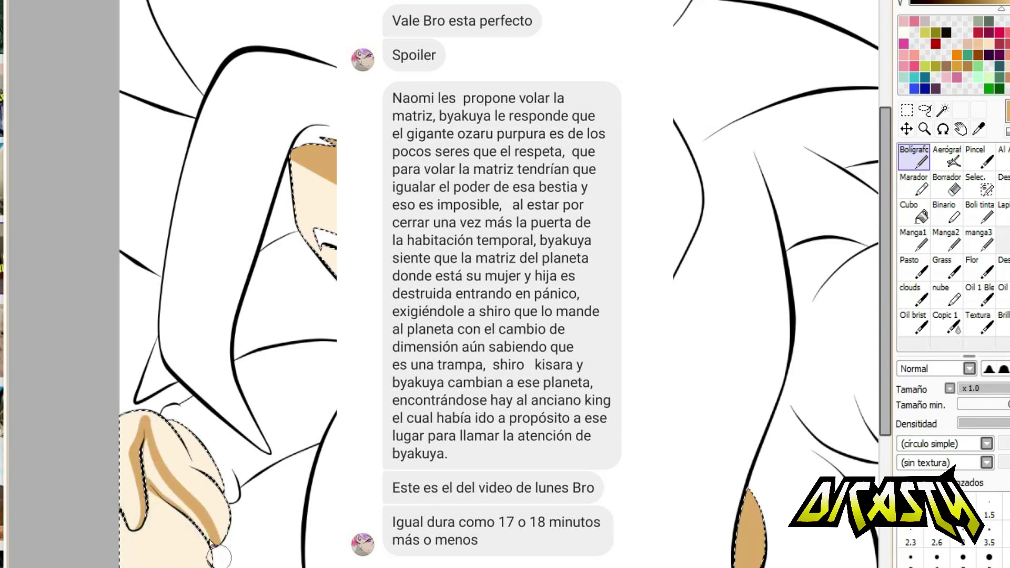
left_click(146, 438, "alt")
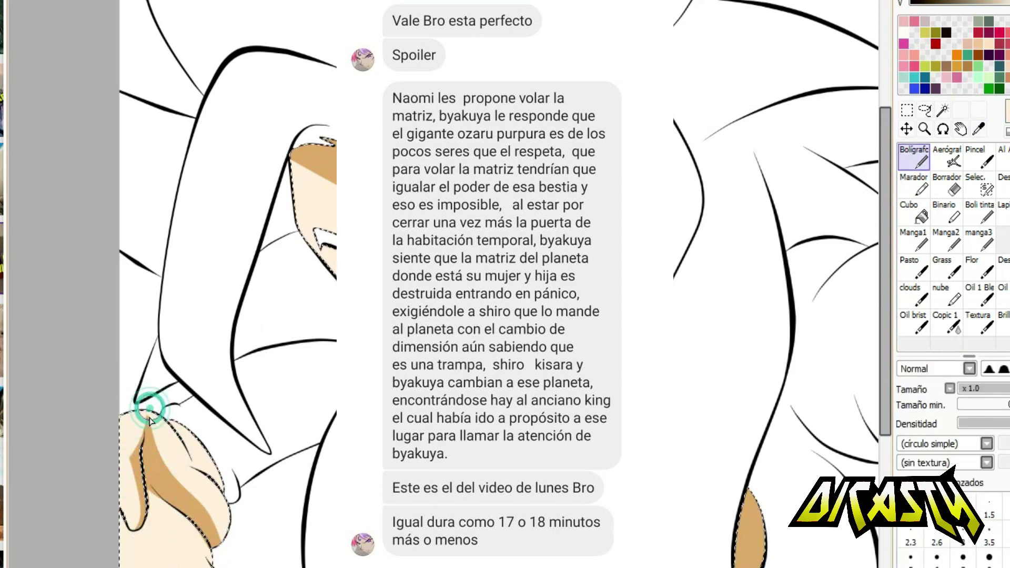
left_click(190, 466, "alt")
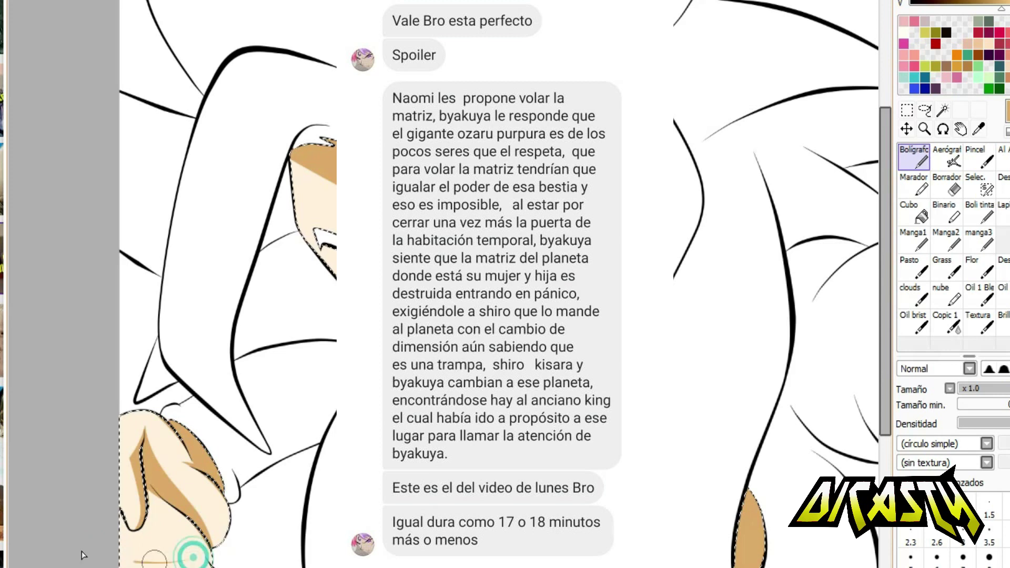
scroll(149, 487, "up", 3)
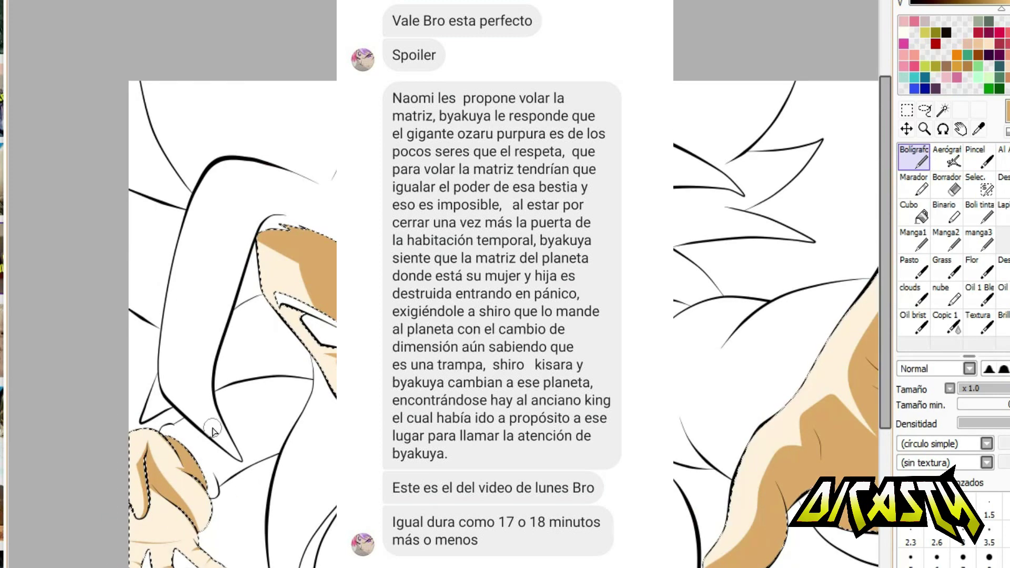
Step: Extend the tan shadows over the left hand's palm and fingers with the pen
mouse_move(167, 322)
left_mouse_down()
mouse_move(242, 315)
mouse_move(183, 296)
mouse_move(249, 384)
mouse_move(187, 354)
mouse_move(303, 496)
mouse_move(214, 391)
mouse_move(283, 462)
mouse_move(142, 449)
mouse_move(170, 445)
mouse_move(159, 452)
mouse_move(173, 403)
mouse_move(267, 494)
mouse_move(182, 411)
mouse_move(245, 494)
mouse_move(189, 419)
left_mouse_up()
left_click_drag(205, 316, 191, 285)
scroll(197, 361, "down", 3)
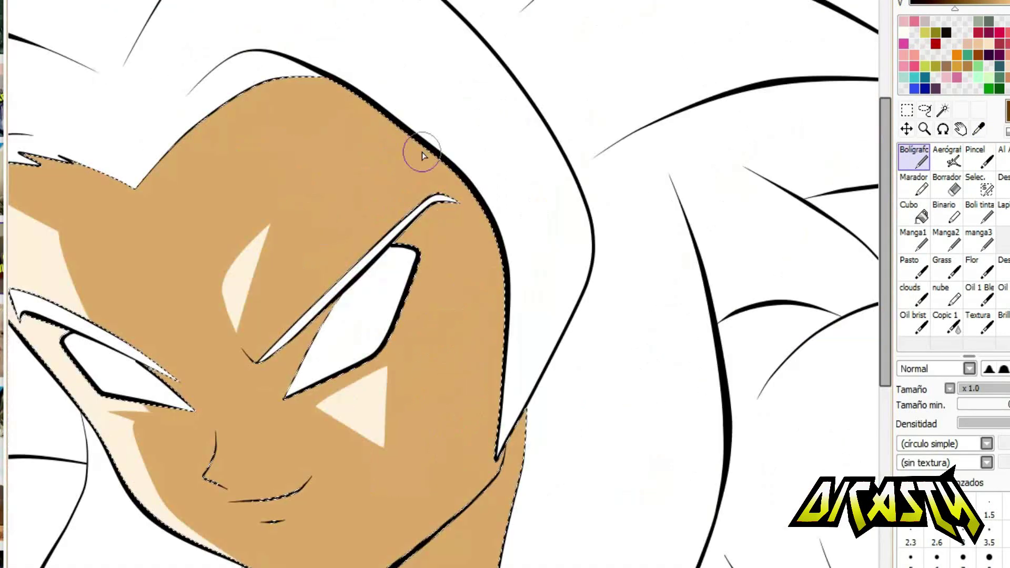
Step: Outline dark-brown deep shadows on the forehead, above the brow and along the hair-side cheek with the pen
left_click_drag(274, 82, 333, 249)
left_click_drag(321, 200, 276, 273)
mouse_move(500, 253)
left_mouse_down()
mouse_move(416, 321)
mouse_move(394, 537)
left_mouse_up()
left_click_drag(436, 305, 389, 563)
left_click_drag(500, 336, 453, 469)
Step: Paint small dark-brown shadows beside the nose and under the lower lip, trimming them with sampled skin tones, plus a pale nose highlight
left_click_drag(145, 419, 176, 433)
key("alt")
left_click(139, 461, "alt")
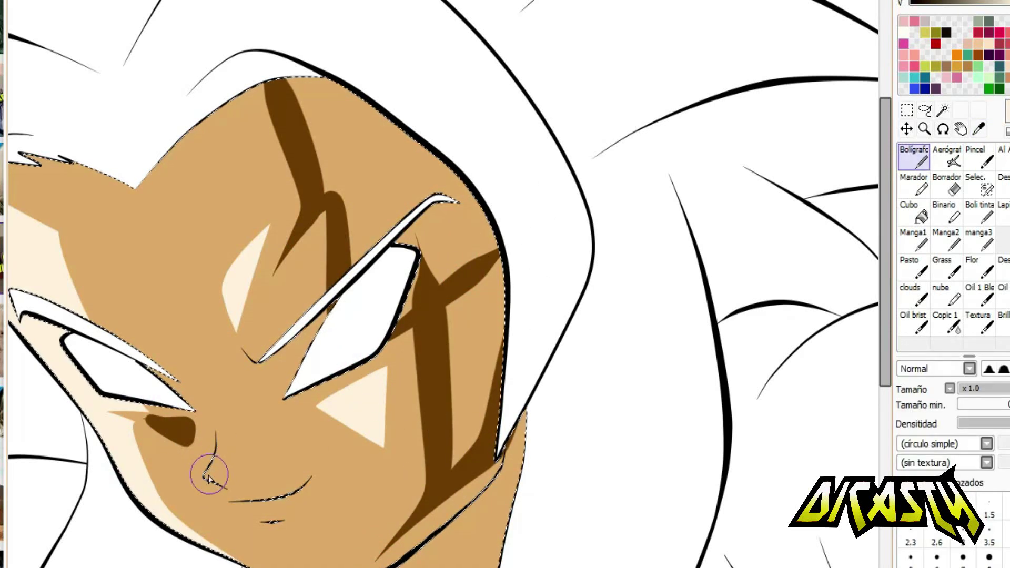
mouse_move(224, 456)
left_mouse_down()
mouse_move(219, 410)
mouse_move(163, 415)
mouse_move(150, 427)
left_mouse_up()
left_click(163, 415, "alt")
left_click(270, 526, "alt")
left_click_drag(270, 525, 290, 524)
Step: Outline the dark-brown shadow on the neck, fill it with the bucket and extend it down towards the collarbone
scroll(337, 369, "down", 5)
mouse_move(361, 259)
left_mouse_down()
mouse_move(444, 248)
mouse_move(425, 299)
mouse_move(331, 300)
mouse_move(479, 282)
mouse_move(435, 368)
left_mouse_up()
left_click(914, 210)
left_click(506, 153)
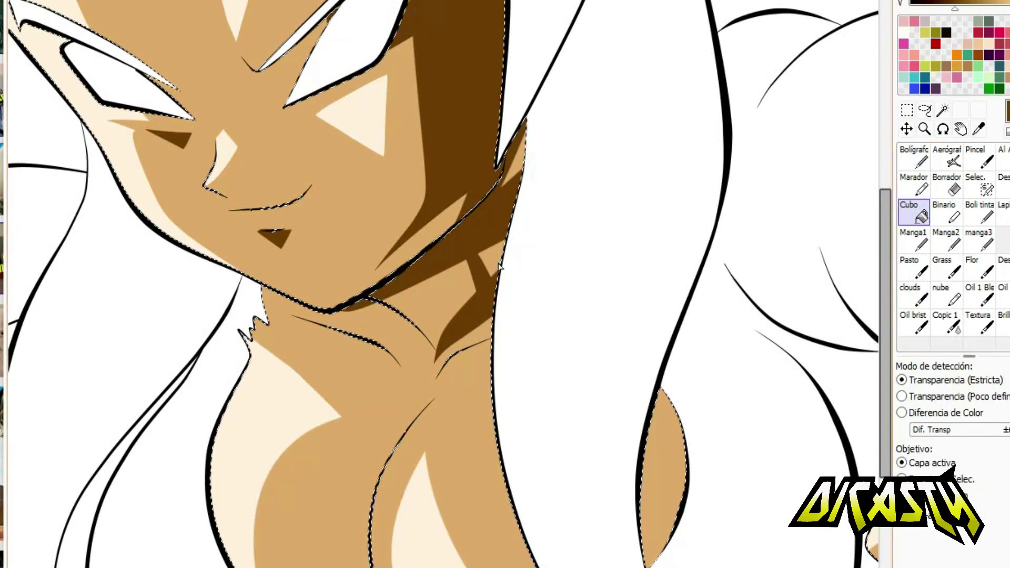
left_click(520, 163)
key("n")
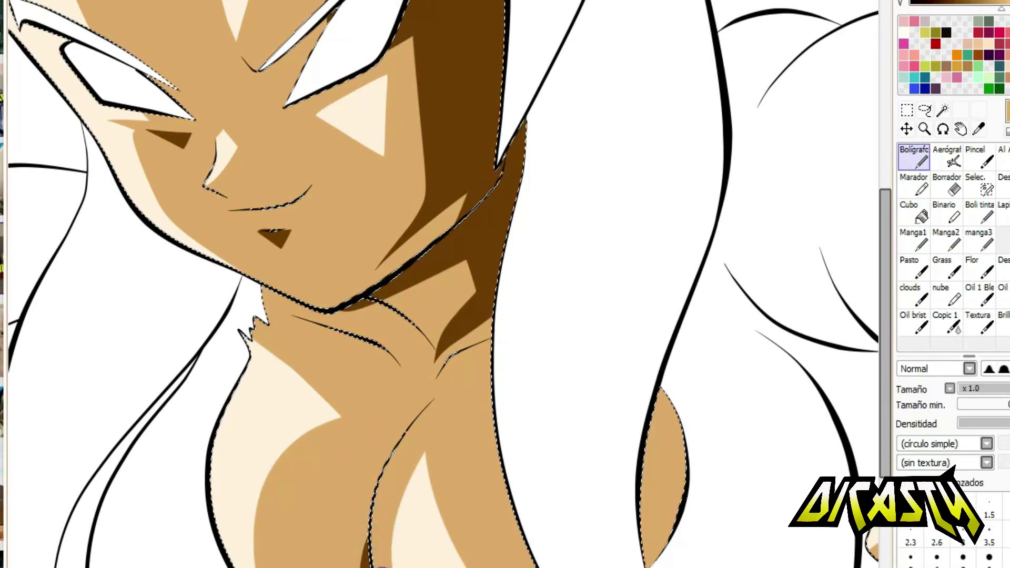
left_click_drag(424, 309, 428, 372)
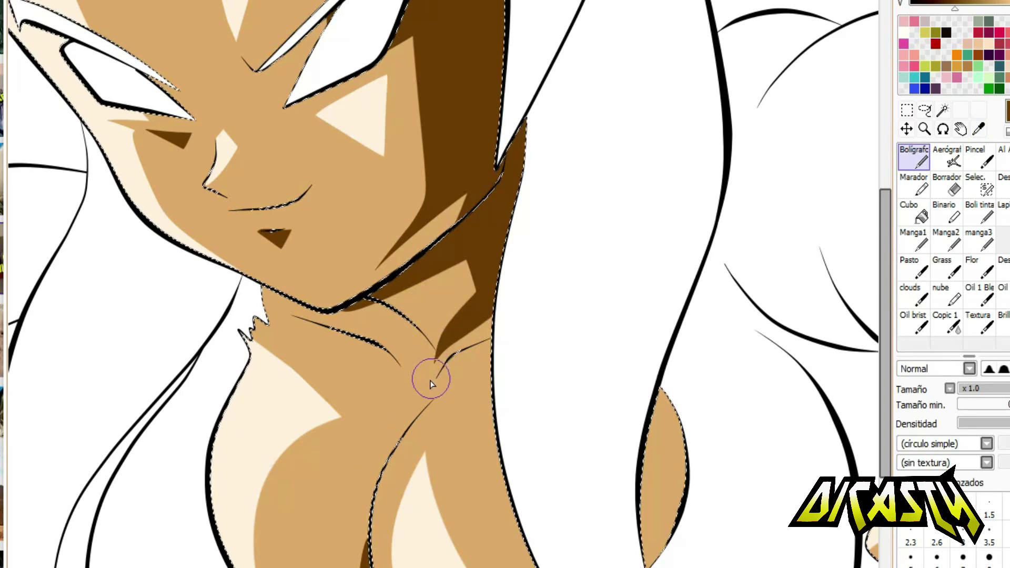
Step: Outline dark-brown shadows on the skin patch beside the chest and on the outstretched palm and its creases, and fill them
left_click_drag(655, 395, 668, 527)
mouse_move(422, 366)
left_mouse_down()
mouse_move(403, 312)
mouse_move(438, 255)
mouse_move(442, 294)
mouse_move(132, 387)
left_mouse_up()
left_click_drag(222, 388, 152, 416)
mouse_move(113, 363)
left_mouse_down()
mouse_move(216, 366)
mouse_move(301, 208)
mouse_move(481, 422)
mouse_move(200, 392)
left_mouse_up()
key("ctrl+z")
left_click_drag(295, 110, 542, 216)
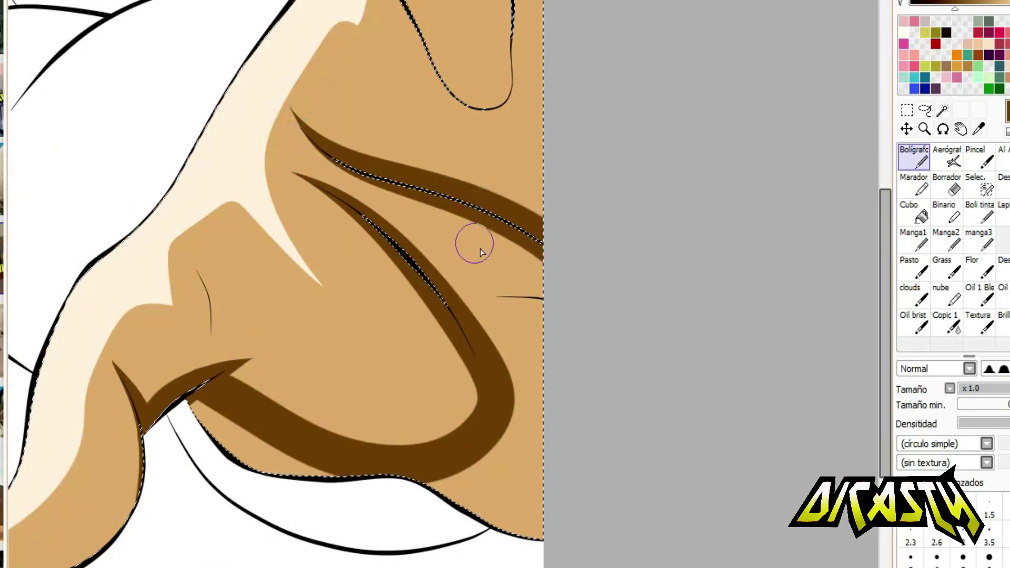
left_click_drag(295, 174, 542, 248)
left_click_drag(447, 216, 479, 315)
left_click(913, 210)
left_click(412, 406)
Step: Paint a dark-brown shadow along the outstretched hand's raised finger and outline its fingernail in black
left_click_drag(886, 185, 886, 146)
key("n")
left_click_drag(350, 153, 425, 173)
left_click_drag(390, 108, 423, 183)
mouse_move(391, 100)
left_mouse_down()
mouse_move(436, 200)
mouse_move(413, 121)
left_mouse_up()
key("ctrl+z")
left_click(325, 71, "alt")
left_click_drag(501, 147, 463, 221)
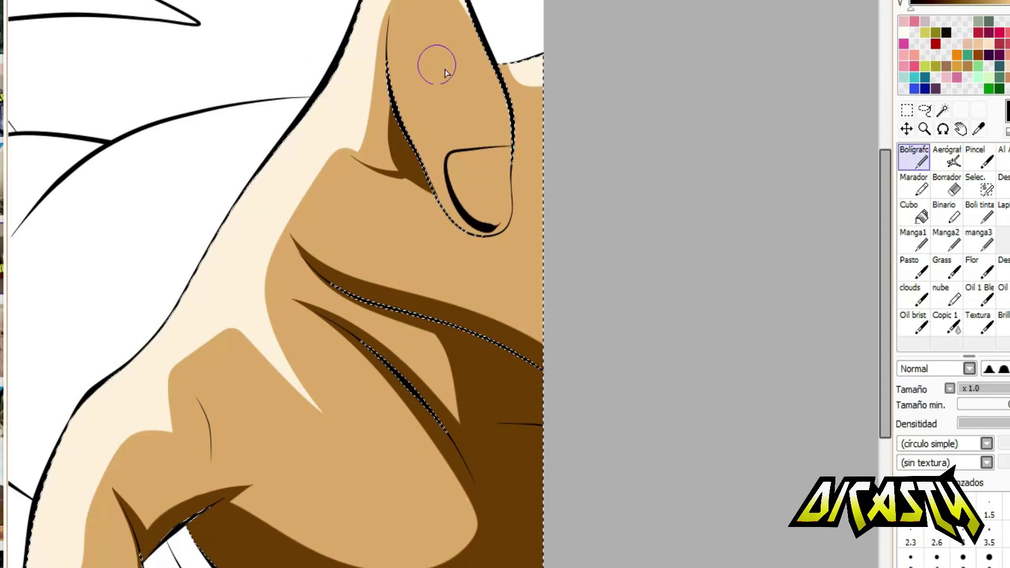
Step: Draw short, pointed black eyelashes at the outer corners of both eyes with the pen
scroll(561, 200, "down", 1)
scroll(561, 200, "down", 3)
scroll(178, 162, "up", 2)
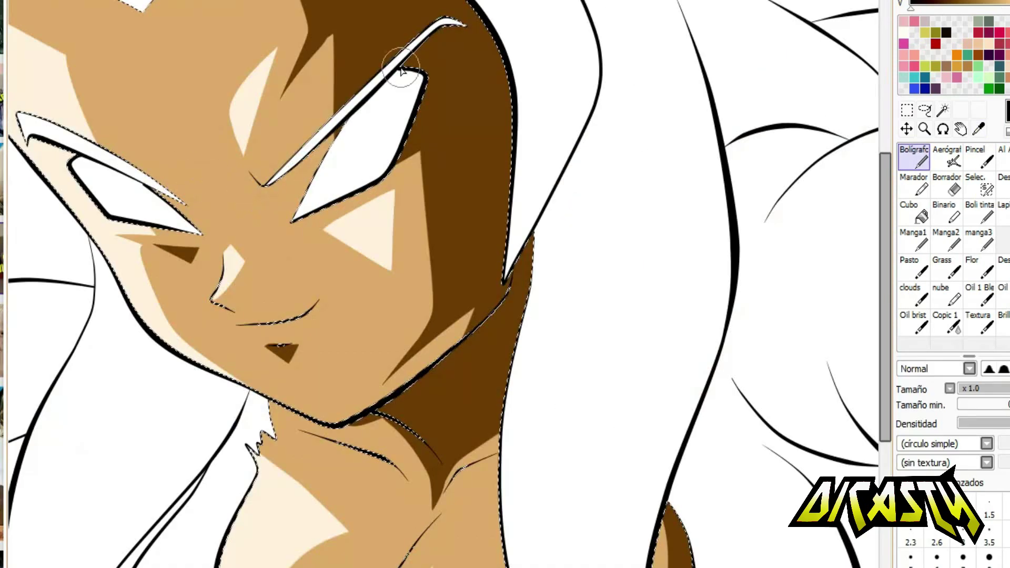
scroll(179, 162, "up", 2)
scroll(462, 86, "down", 1)
scroll(121, 247, "up", 1)
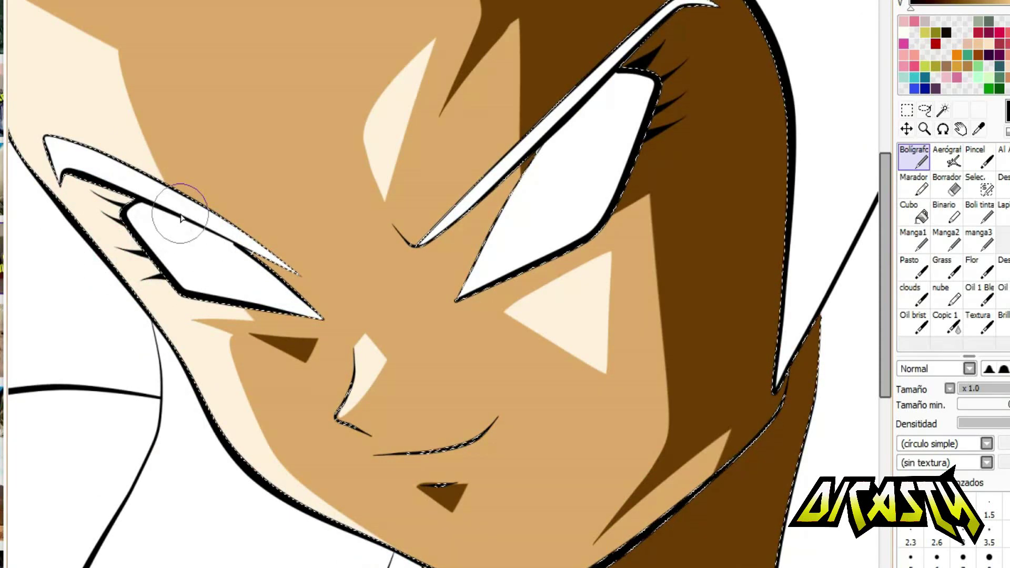
scroll(169, 219, "down", 2)
scroll(220, 254, "up", 2)
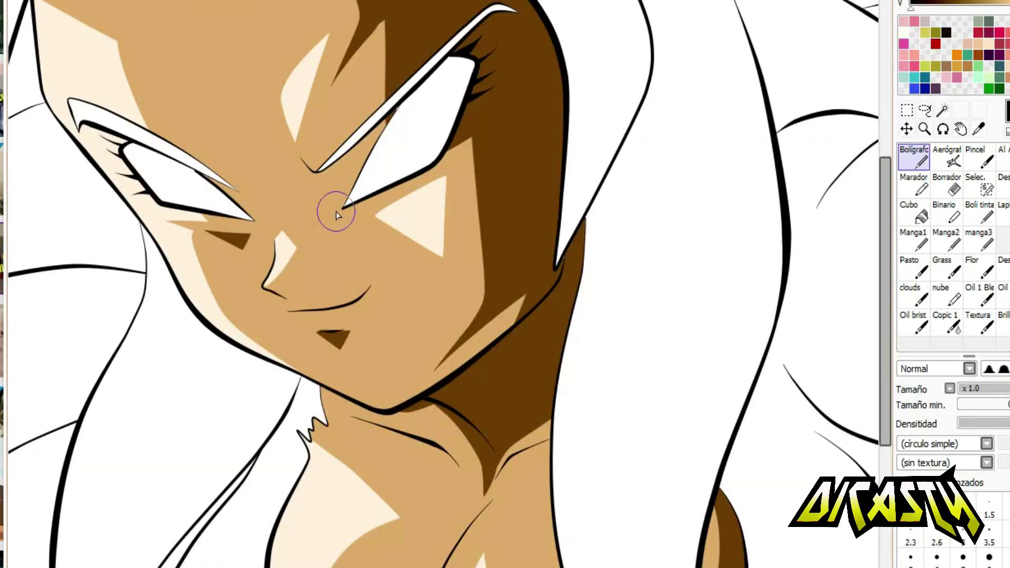
Step: Adjust the stroke pressure of the hair, jaw, neck and left-hand outlines on the line art layer
scroll(601, 237, "up", 5)
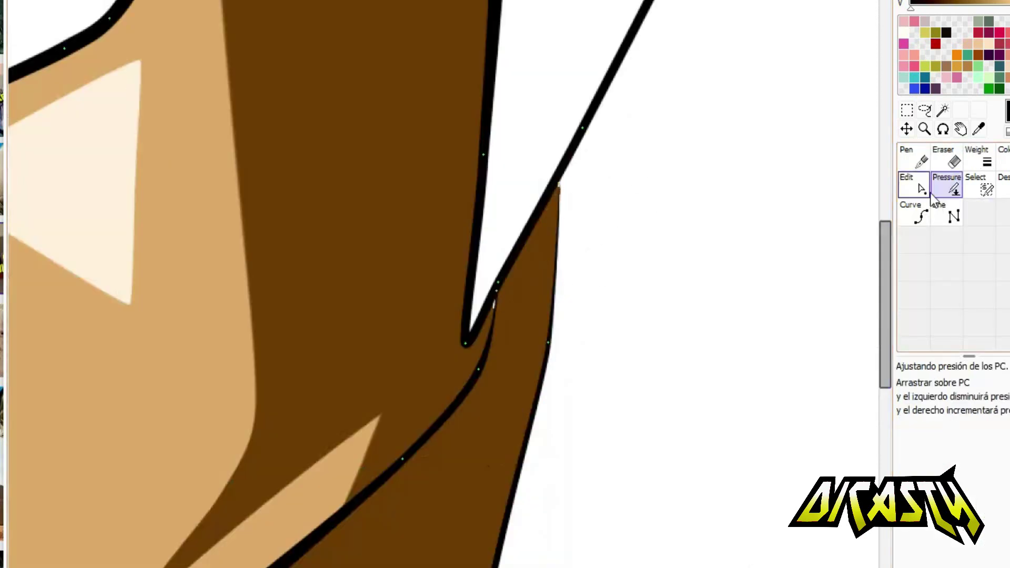
scroll(496, 446, "down", 5)
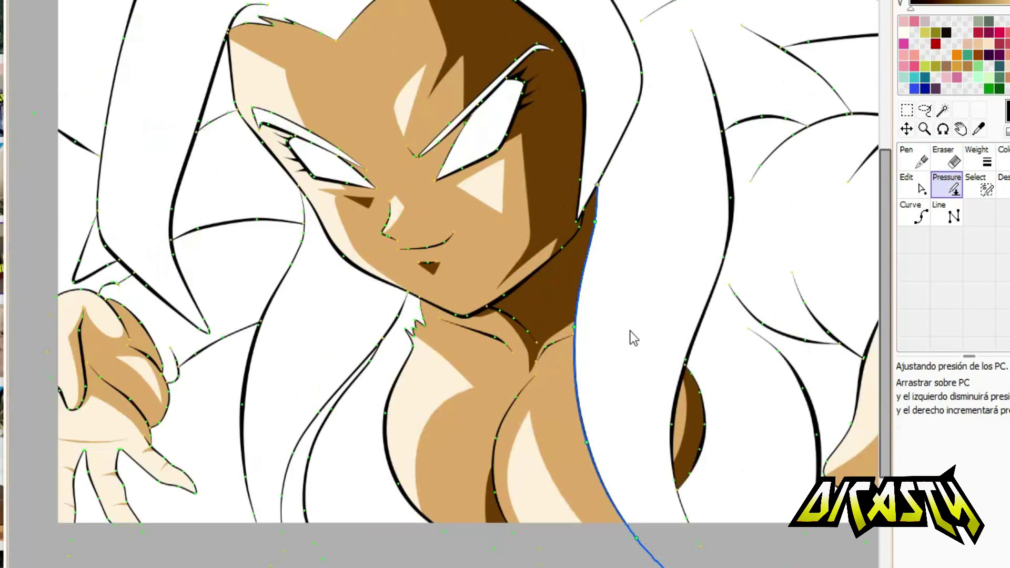
scroll(609, 214, "up", 4)
scroll(688, 350, "down", 4)
scroll(703, 300, "up", 1)
scroll(271, 273, "up", 4)
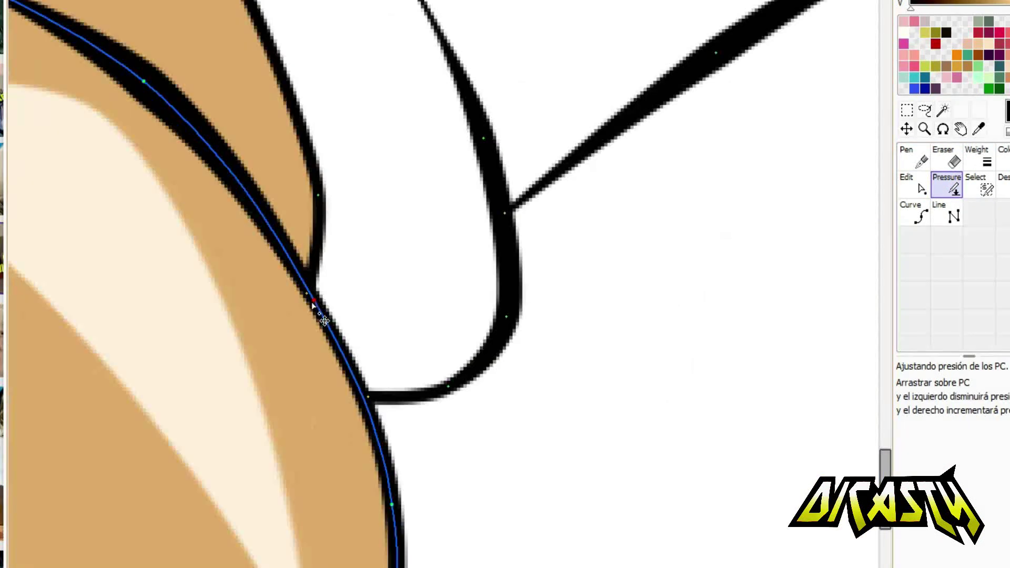
scroll(312, 313, "down", 4)
scroll(308, 368, "up", 4)
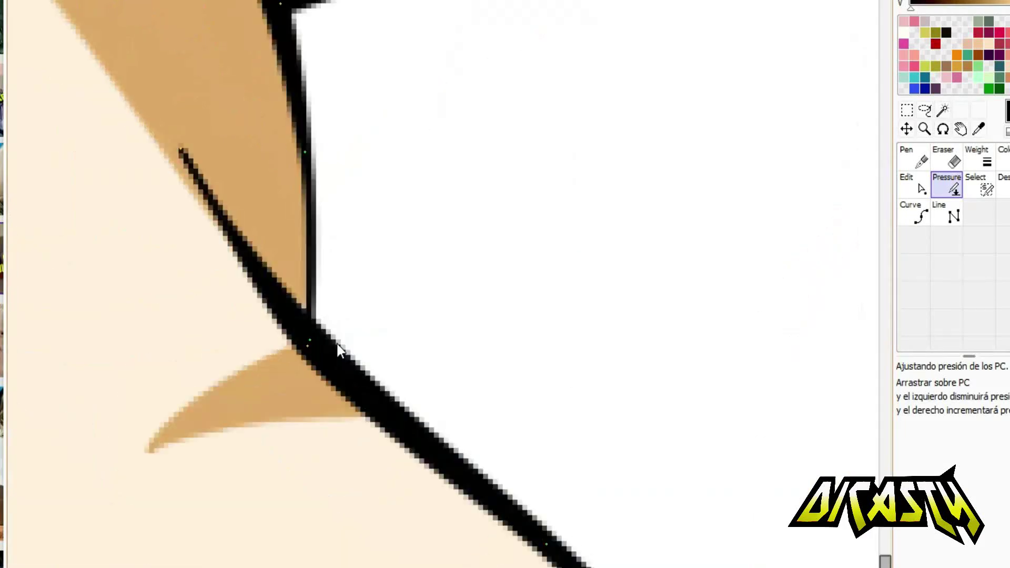
Step: Adjust the stroke pressure of the outlines around the outstretched hand's thumb and raised finger
scroll(646, 244, "down", 5)
scroll(647, 184, "up", 5)
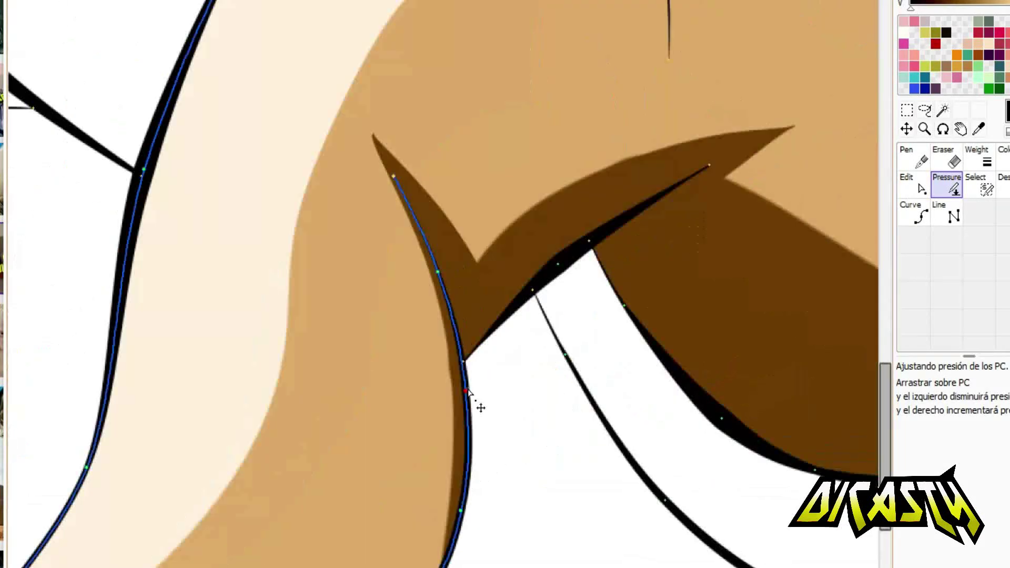
scroll(646, 184, "up", 2)
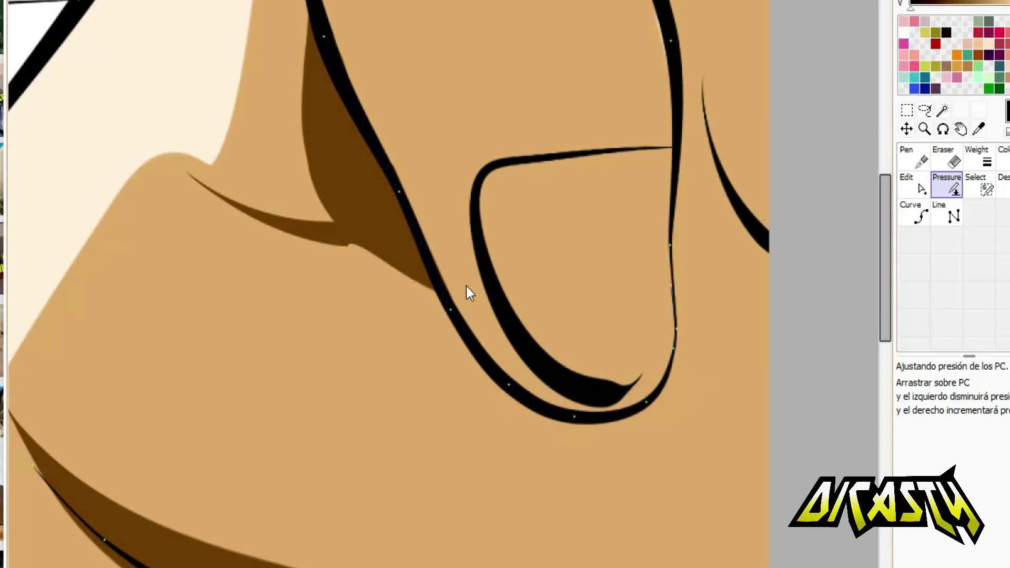
key("ctrl+z")
mouse_move(496, 182)
left_mouse_down()
mouse_move(507, 247)
mouse_move(606, 359)
left_mouse_up()
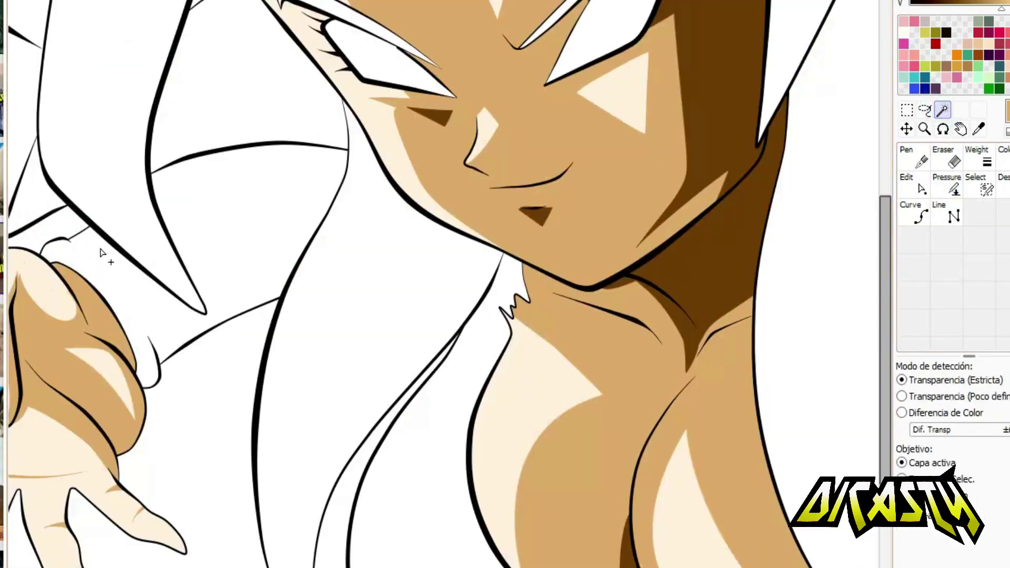
Step: Select the armband areas with the magic wand and draw a curve closing the band behind the outstretched hand
left_click(297, 271)
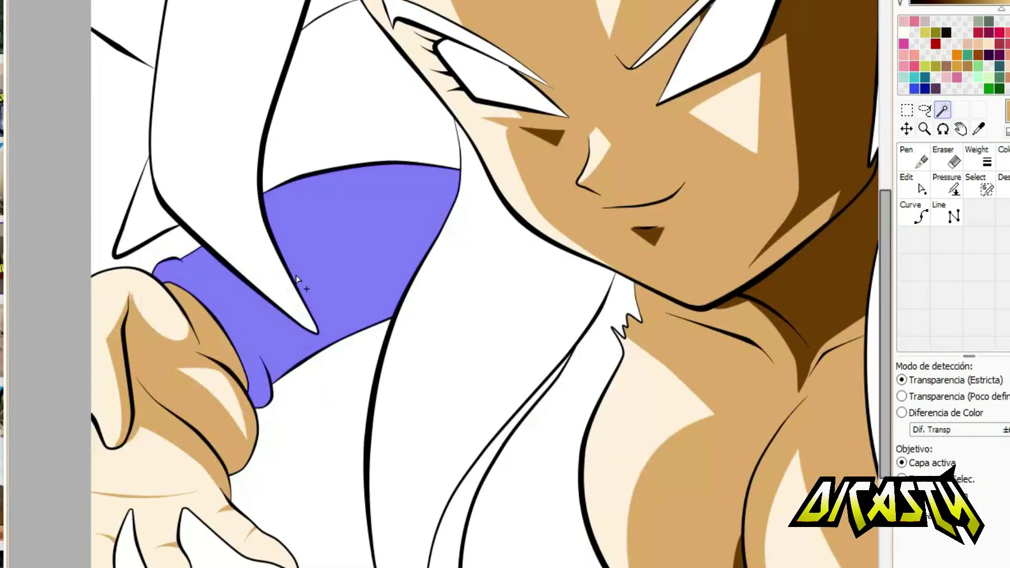
left_click(505, 321)
left_click(914, 213)
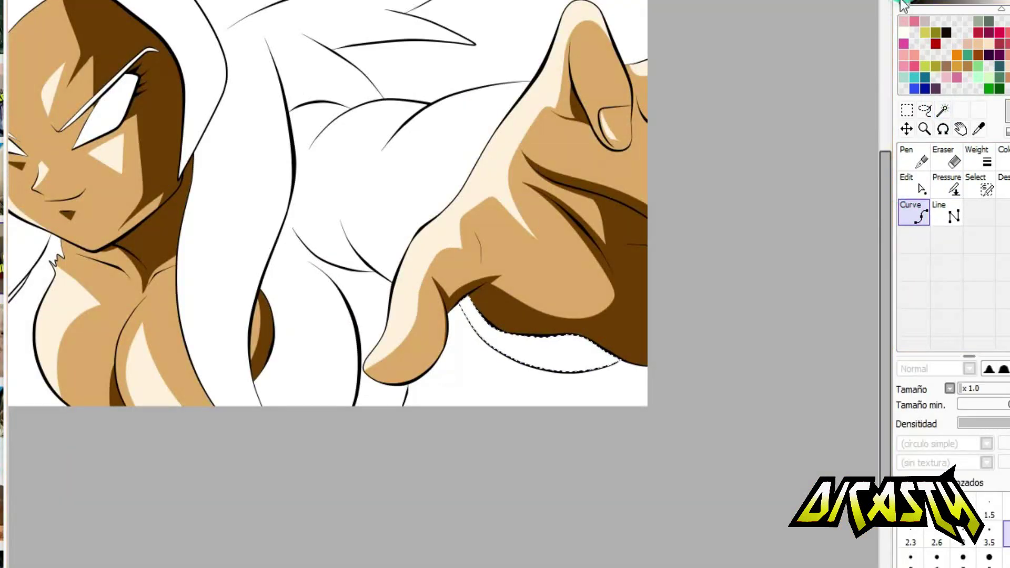
scroll(379, 241, "up", 5)
scroll(418, 198, "down", 2)
scroll(364, 140, "up", 2)
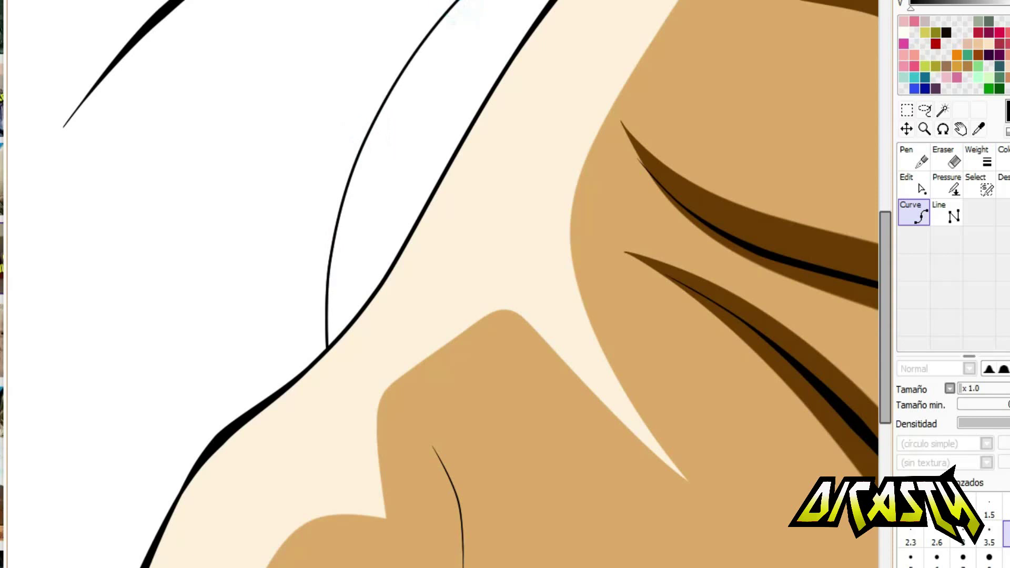
Step: Select the armband areas on both arms with the magic wand and fill them with yellow-green
left_click(925, 129)
left_click(943, 109)
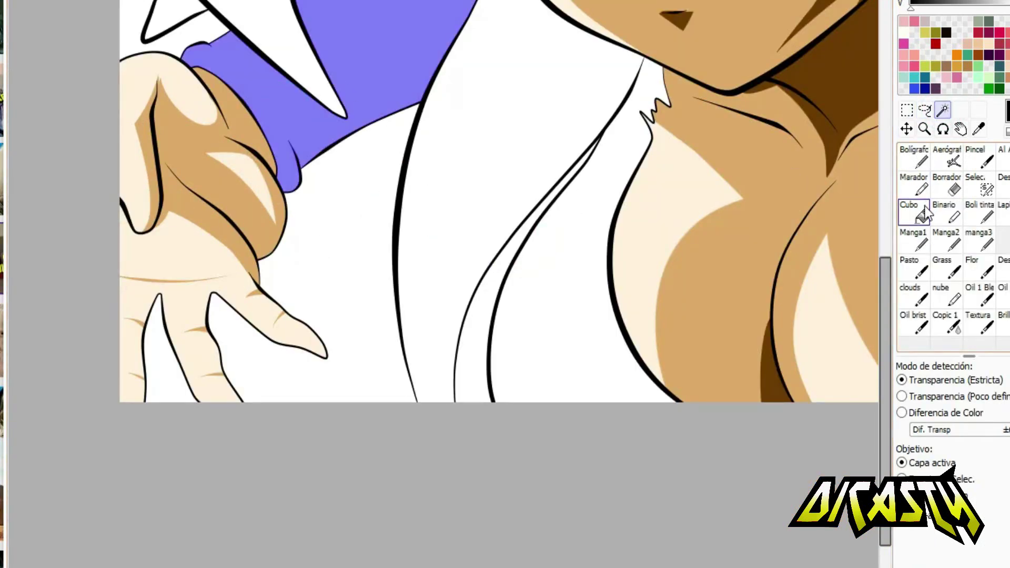
left_click(914, 214)
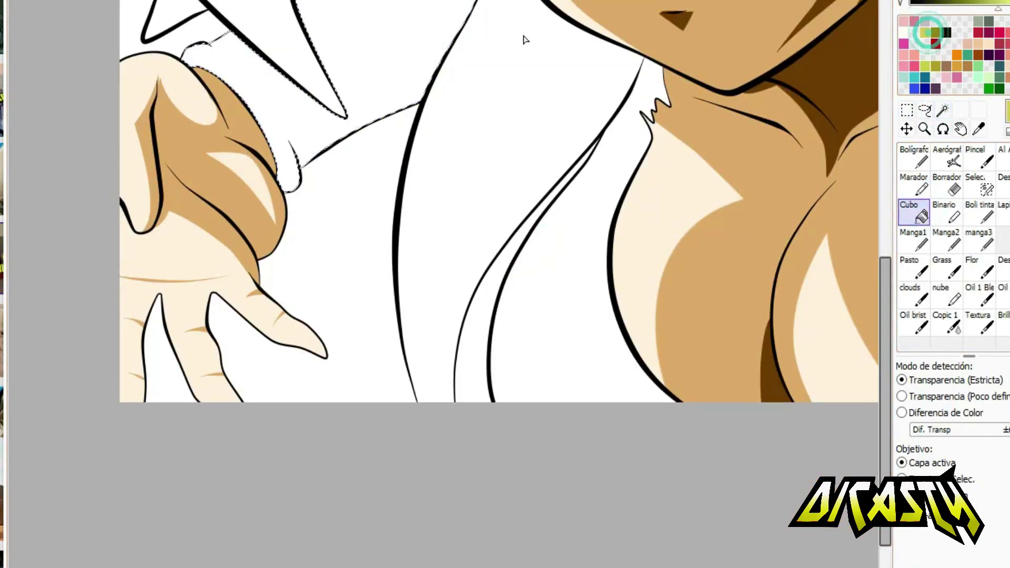
Step: Outline olive shadows on the armband behind the outstretched hand and fill them with the bucket
left_click(915, 158)
scroll(637, 270, "up", 1)
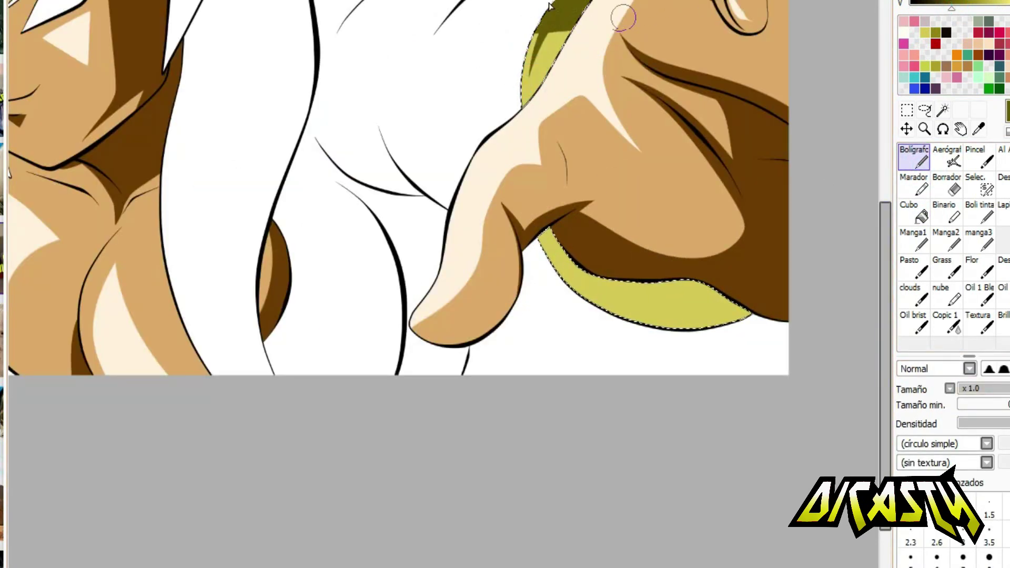
left_click(914, 213)
left_click(672, 306)
Step: Outline olive shadows on the left arm's band and fill them with the bucket
scroll(209, 181, "down", 2)
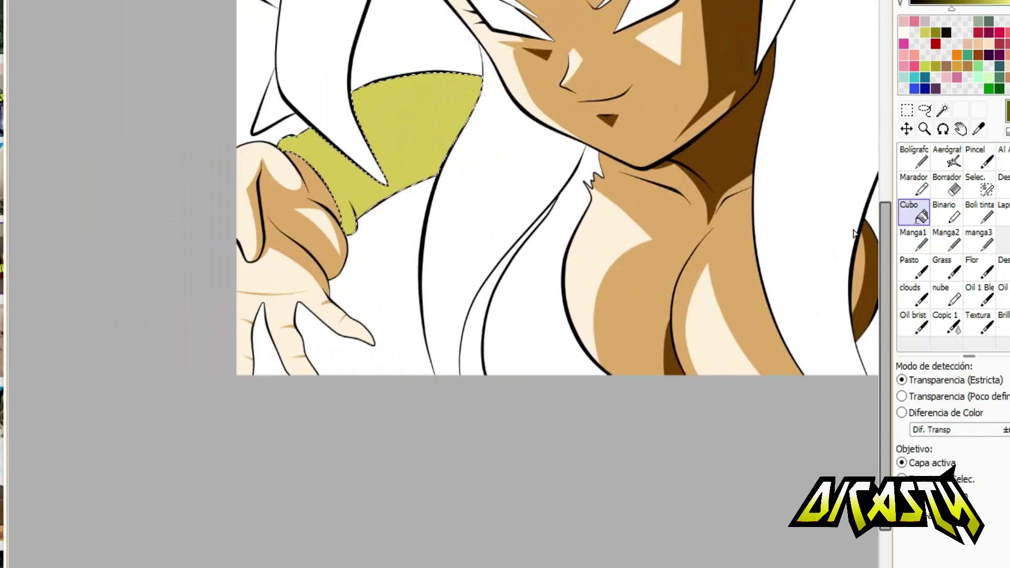
key("n")
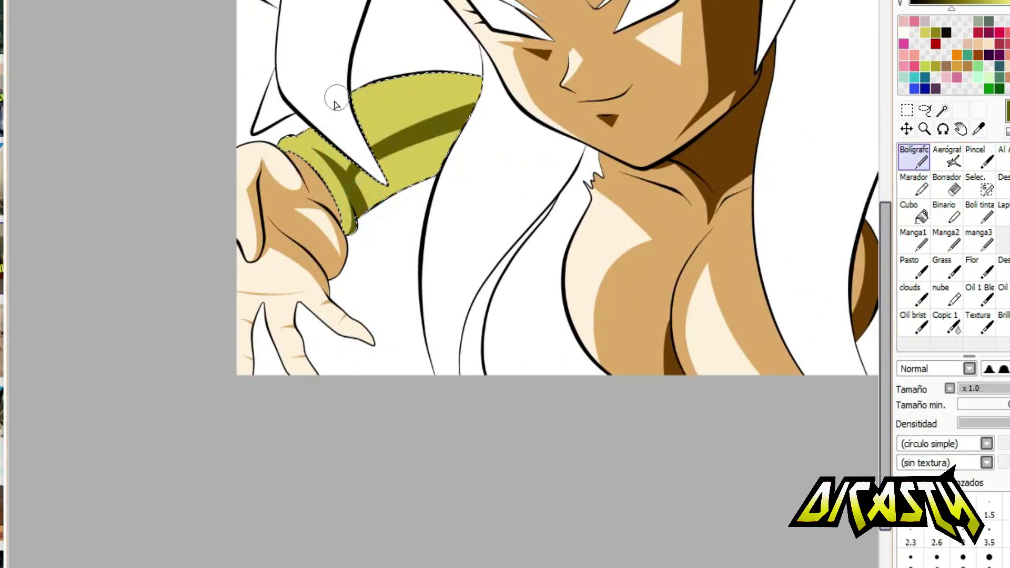
left_click(914, 213)
left_click(418, 159)
Step: Paint black core shadows on both armbands and add pale yellow highlights to the left arm's band
left_click(914, 155)
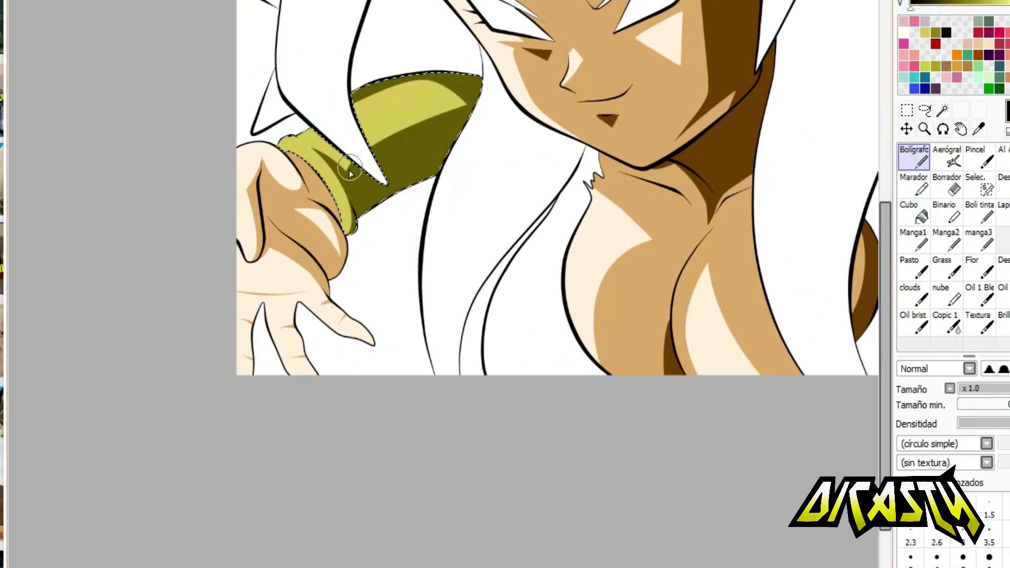
scroll(571, 91, "right", 5)
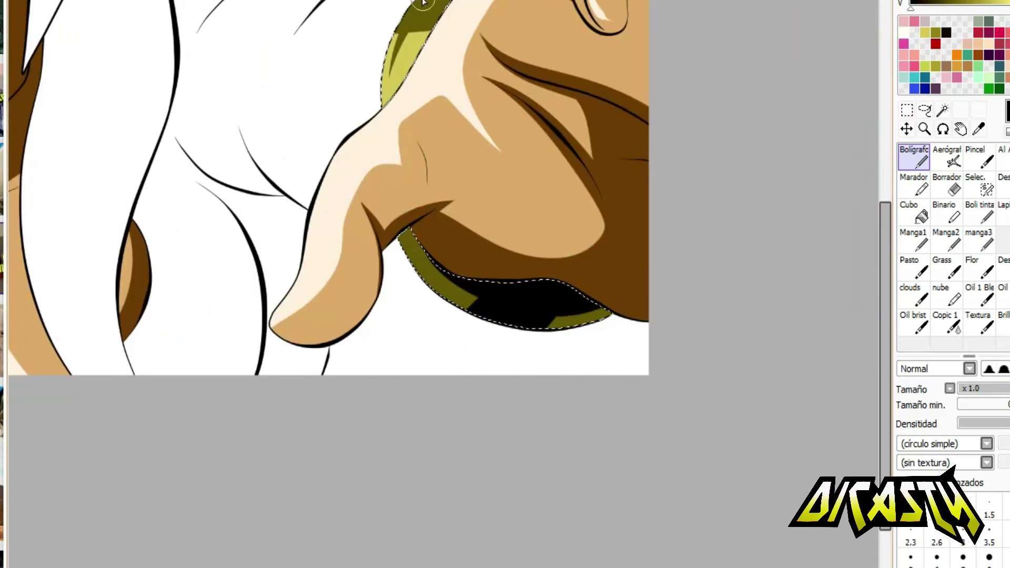
scroll(559, 79, "left", 5)
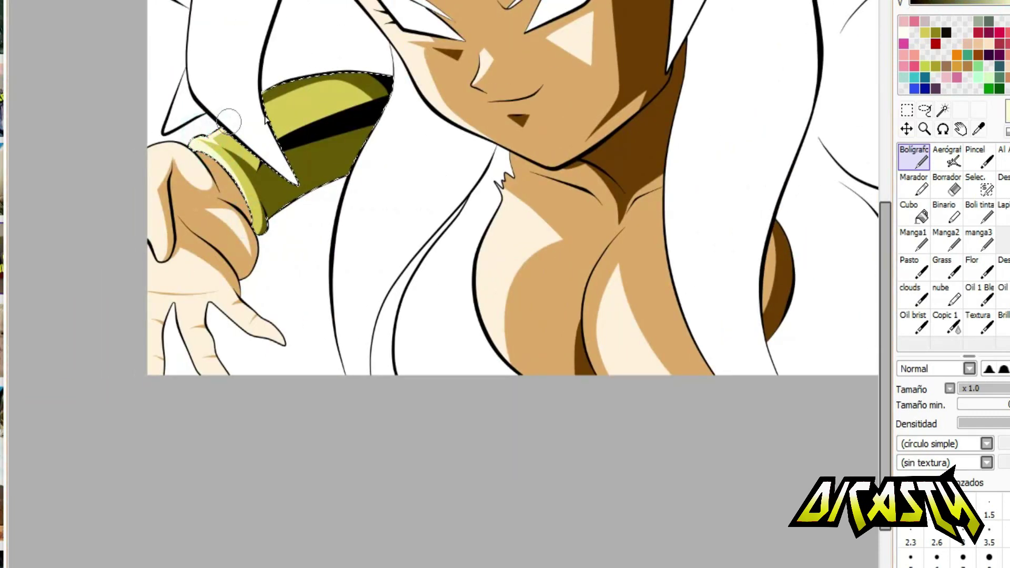
scroll(232, 176, "up", 3)
Step: Adjust the stroke pressure of the armband outline behind the outstretched hand
scroll(515, 209, "right", 5)
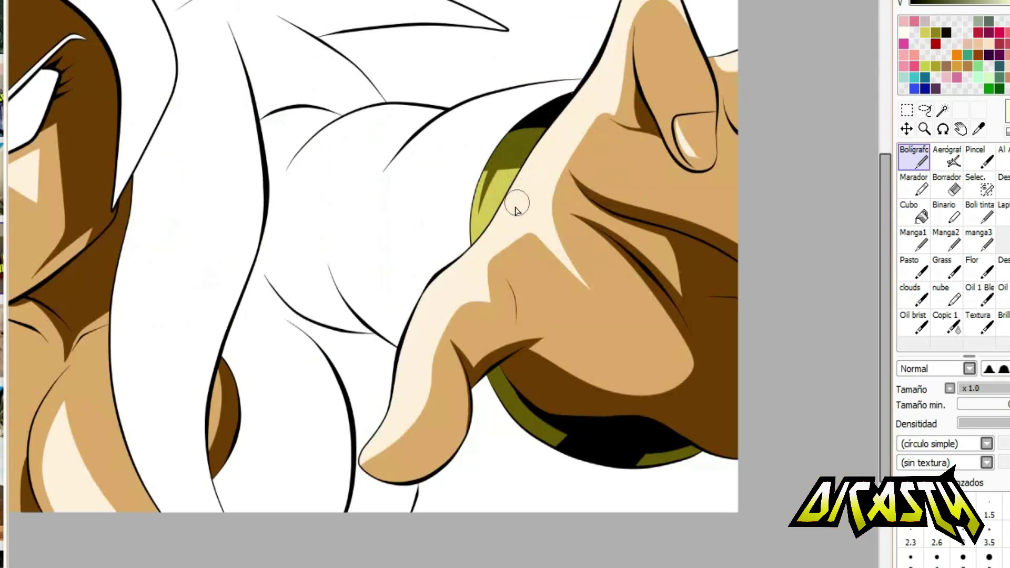
scroll(416, 298, "up", 3)
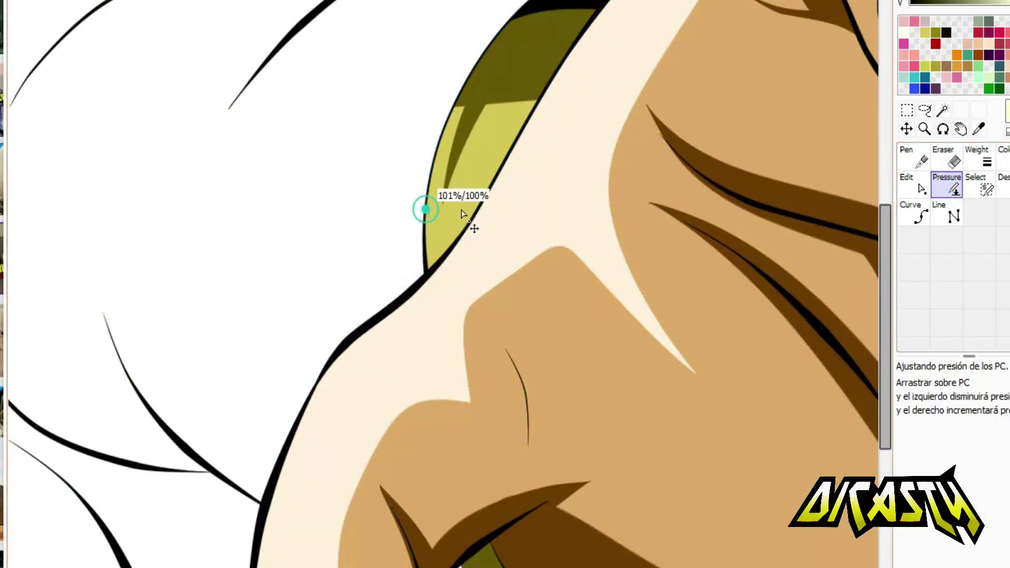
scroll(462, 215, "up", 2)
scroll(442, 284, "down", 5)
Step: Select the garment areas on the torso and the outstretched arm's sleeve with the magic wand
left_click(943, 110)
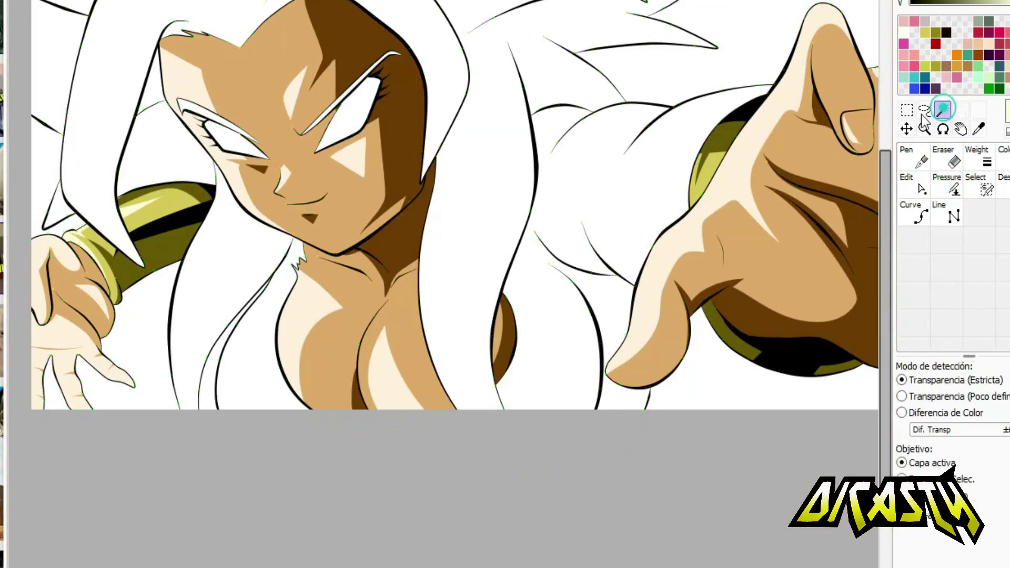
scroll(591, 372, "up", 1)
left_click(338, 440)
left_click(592, 374)
scroll(519, 355, "down", 1)
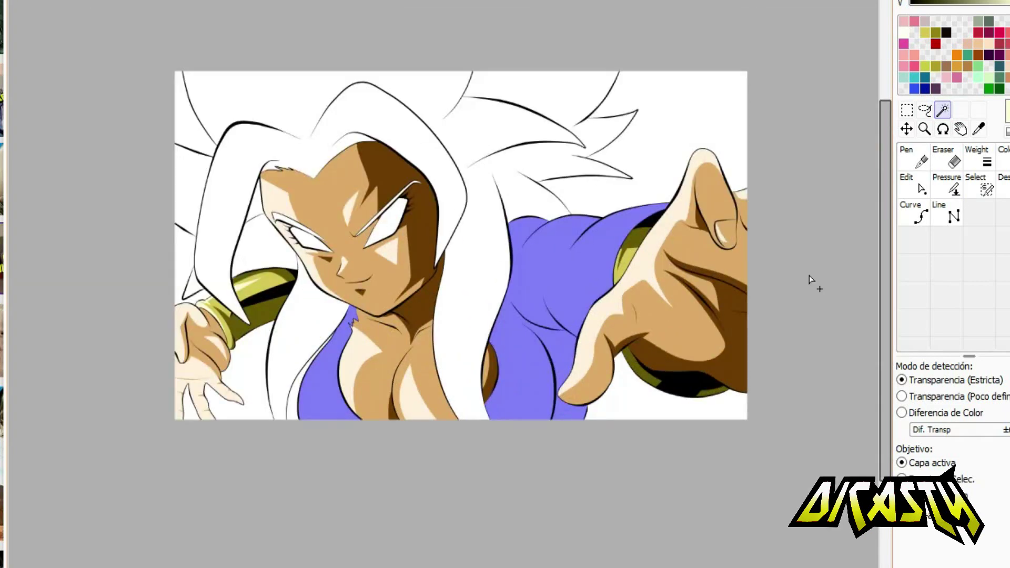
Step: Fill the selected garment areas with light purple, based on the reference drawing's clothing colour
key("g")
left_click(956, 7)
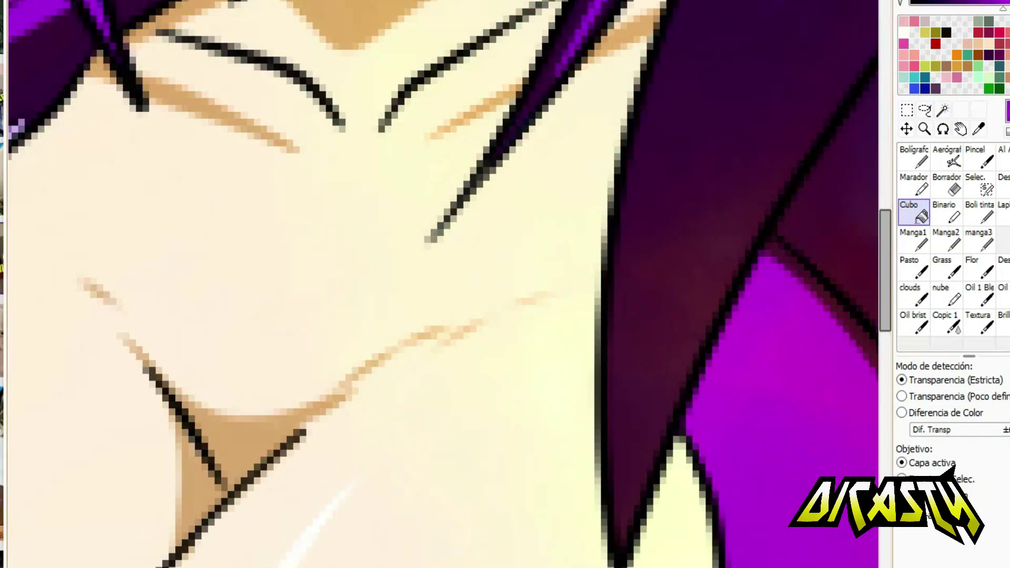
scroll(558, 292, "up", 2)
left_click(559, 292)
scroll(558, 292, "down", 2)
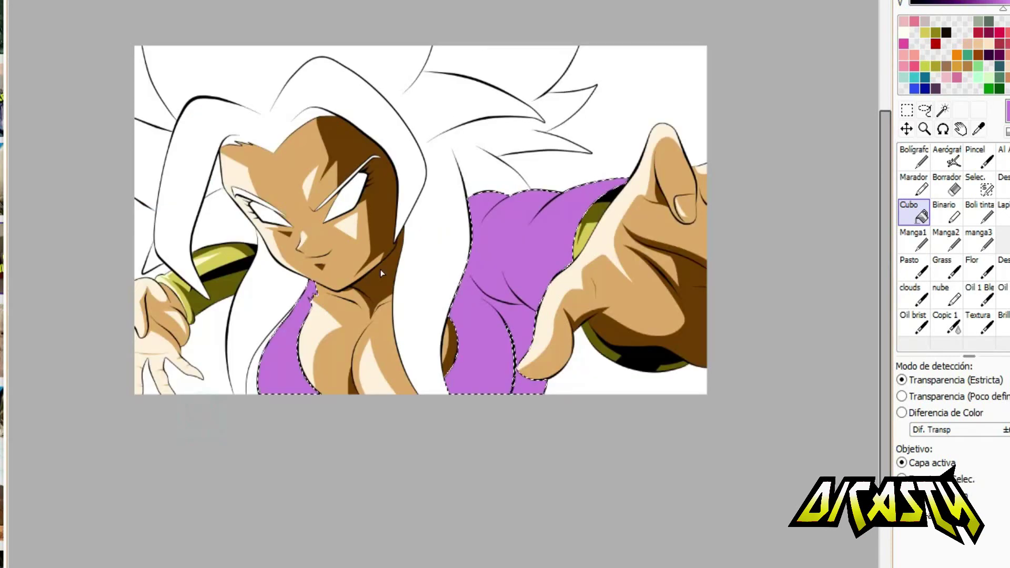
Step: Outline dark purple shadow shapes on the selected garment, along the torso's edge and across the outstretched arm's sleeve folds
scroll(691, 188, "up", 3)
left_click(915, 157)
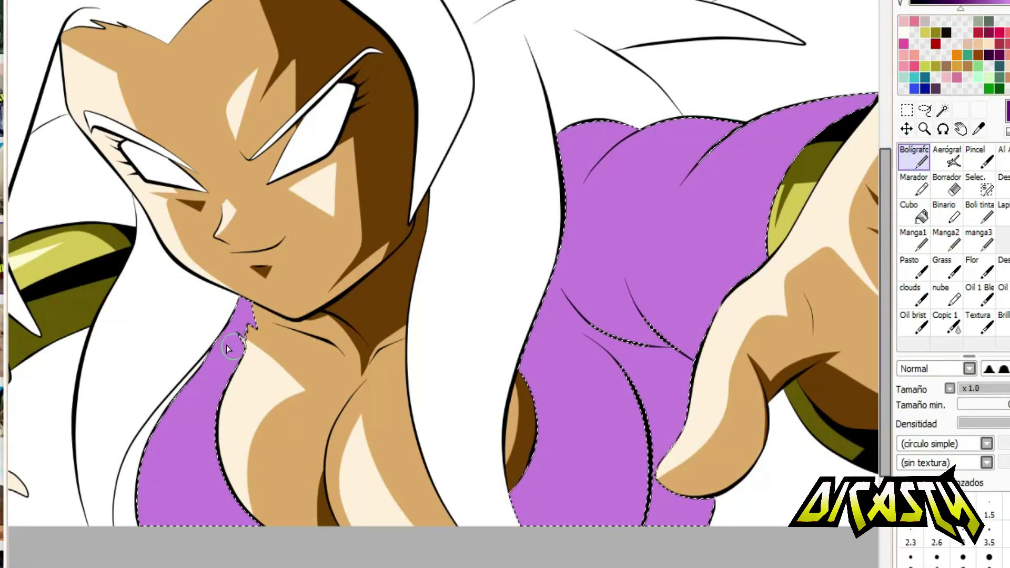
mouse_move(248, 310)
left_mouse_down()
mouse_move(213, 364)
mouse_move(203, 348)
left_mouse_up()
left_click_drag(244, 311, 168, 526)
scroll(229, 337, "right", 5)
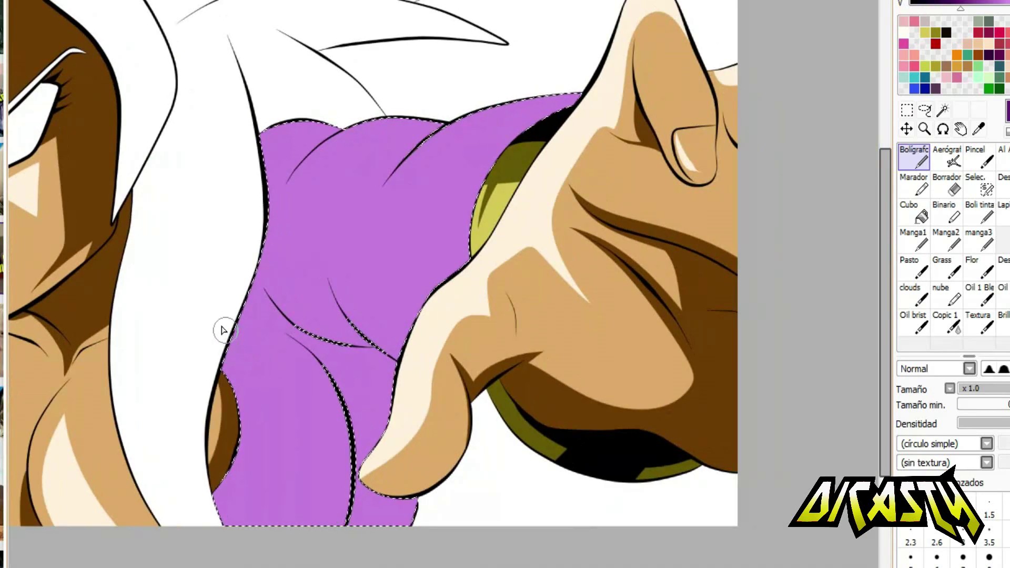
left_click_drag(397, 362, 261, 284)
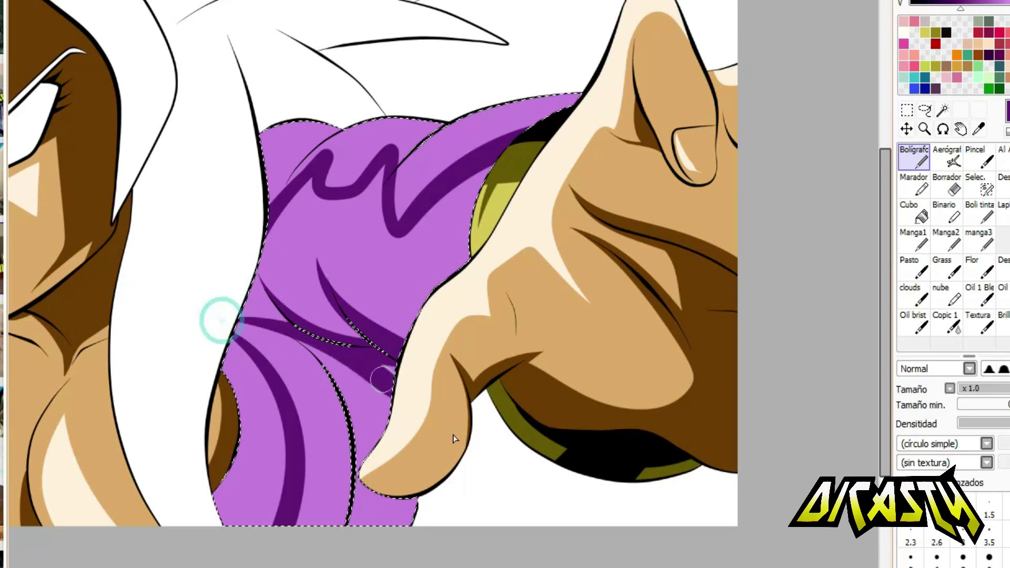
Step: Fill the outlined shadow shapes on the sleeve, its underside and the torso with dark purple
left_click(918, 210)
left_click(316, 431)
left_click(332, 400)
left_click(368, 400)
left_click(451, 124)
left_click(474, 127)
key("n")
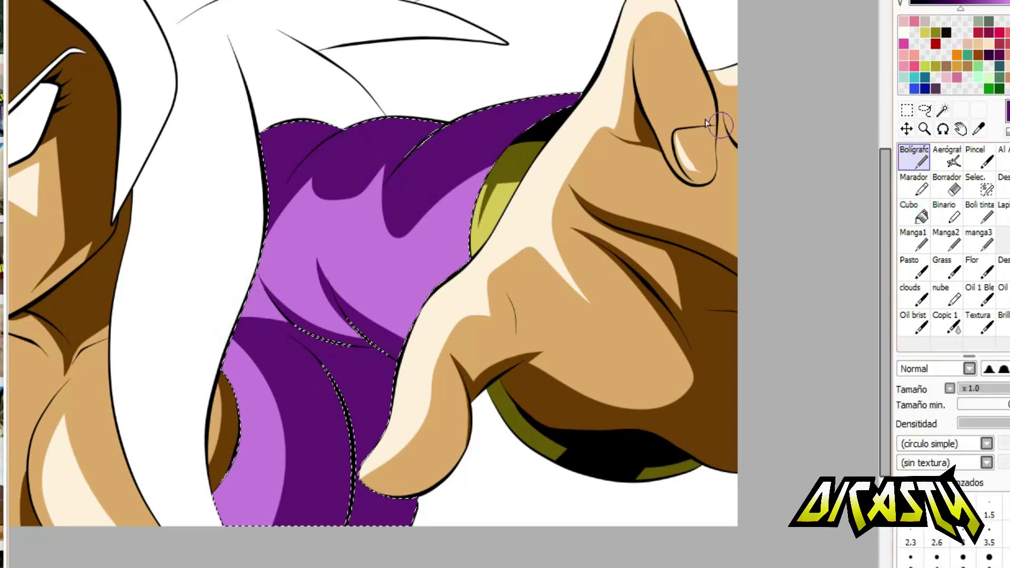
scroll(442, 263, "left", 5)
left_click(915, 184)
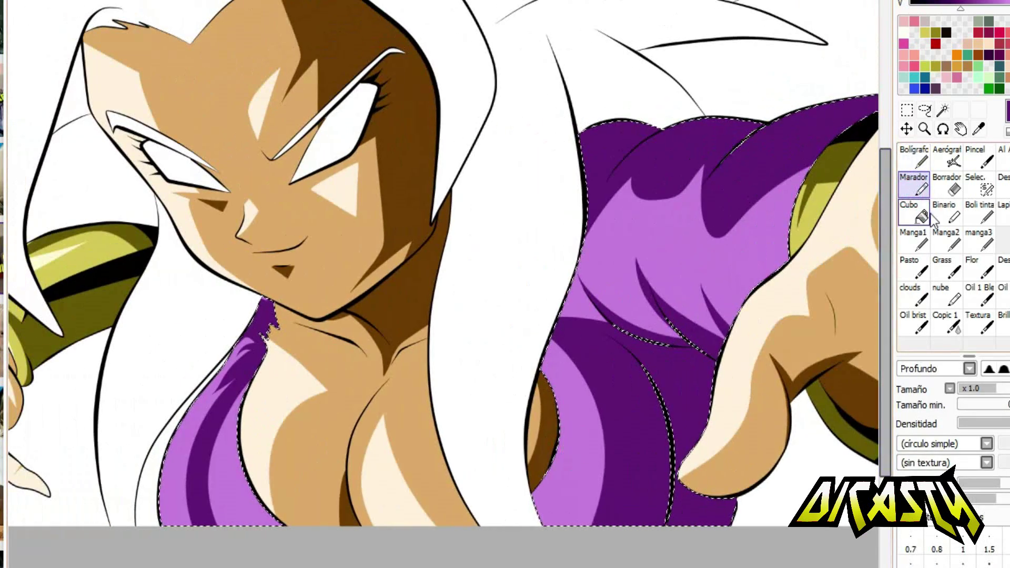
left_click(918, 211)
key("n")
Step: Feather the edges of the garment's dark purple shadows with short tapered strokes on the sleeve and torso
left_click_drag(581, 195, 574, 308)
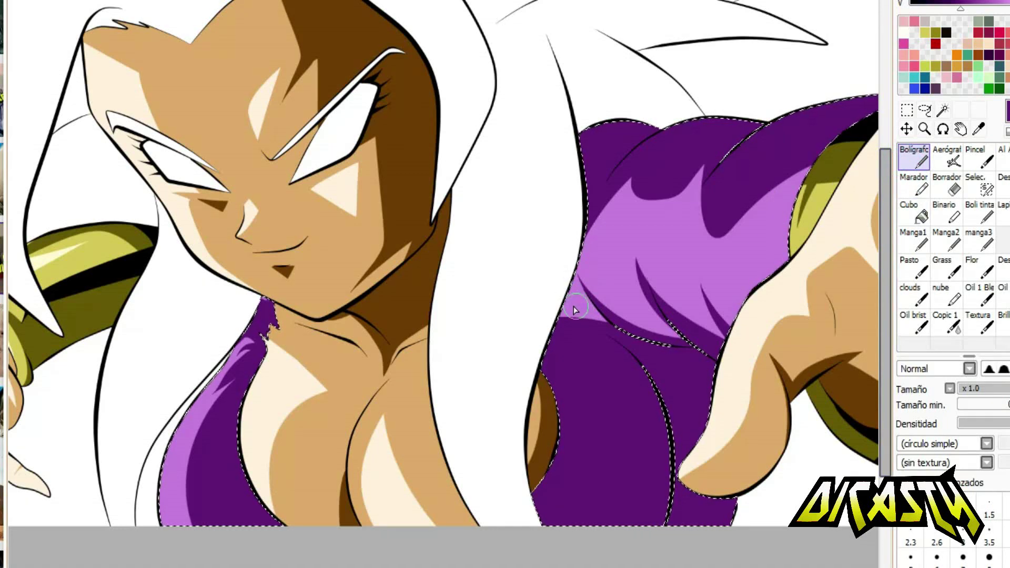
left_click_drag(679, 308, 708, 335)
left_click_drag(790, 113, 721, 161)
left_click_drag(221, 397, 183, 471)
scroll(237, 354, "right", 5)
left_click_drag(368, 158, 347, 202)
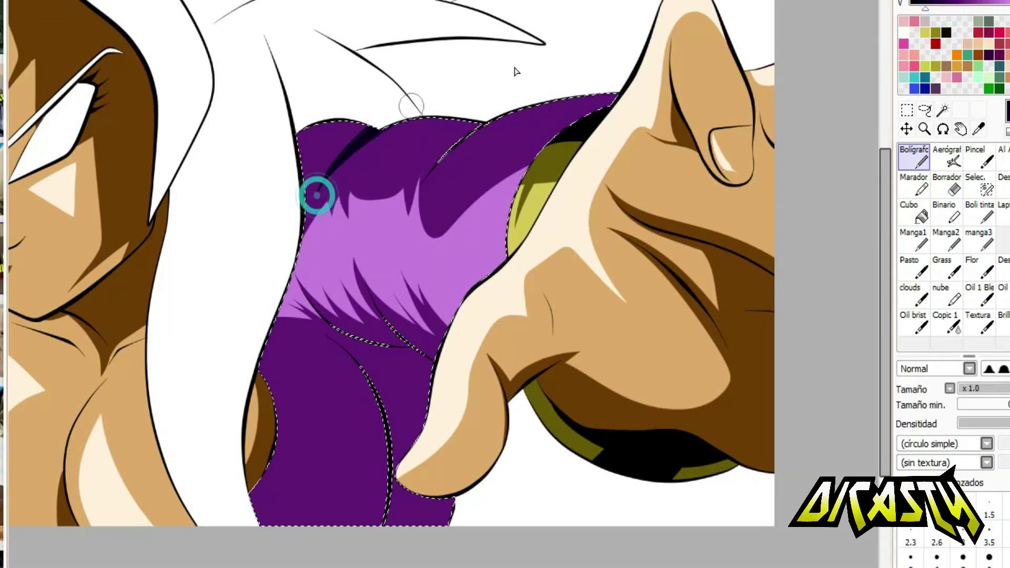
Step: Paint near-black purple core shadows along the sleeve's upper folds and the garment's side, with fine hatching on the fabric
left_click_drag(370, 129, 432, 174)
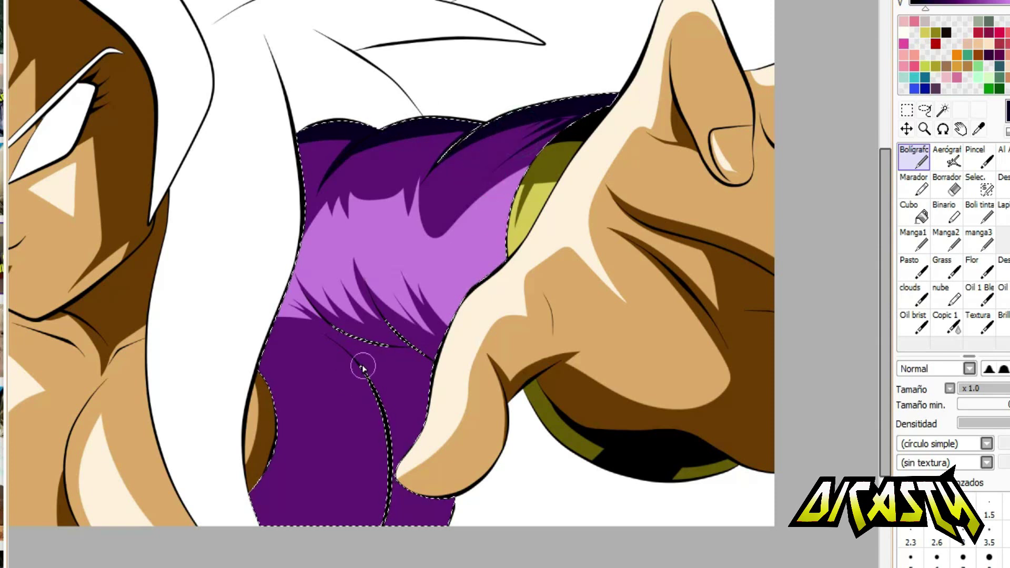
left_click_drag(363, 368, 386, 447)
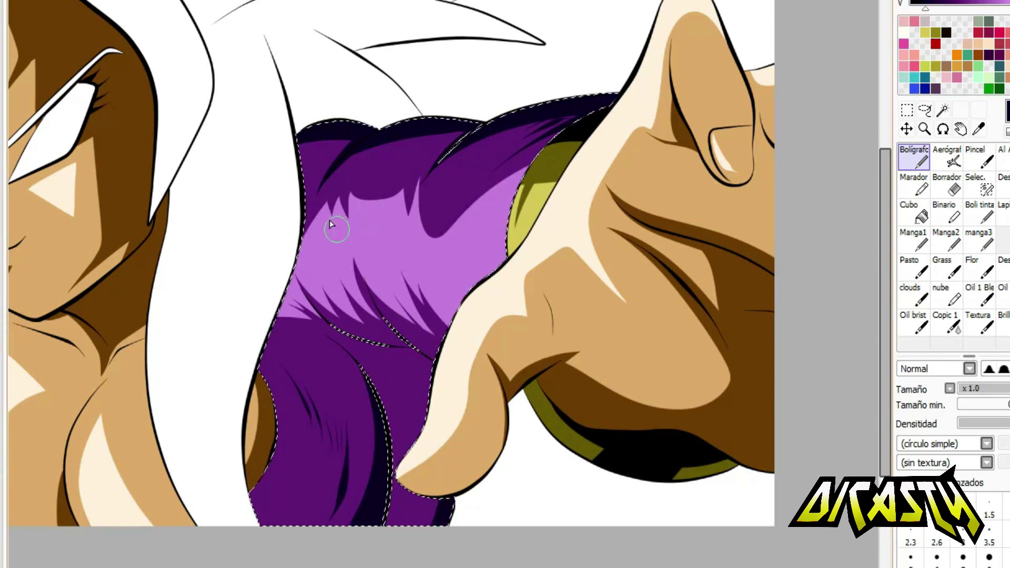
scroll(304, 428, "left", 5)
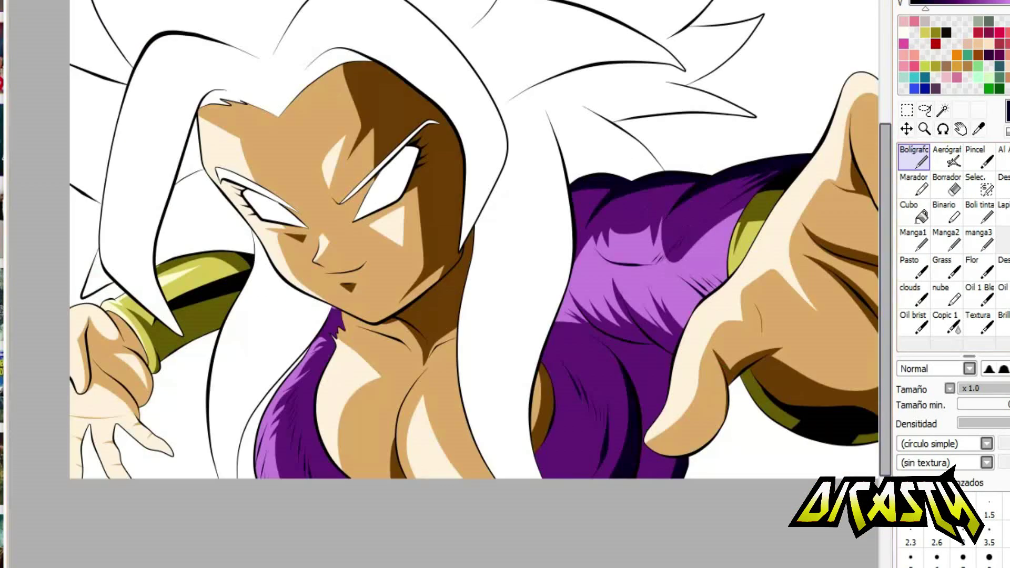
Step: Draw the outlines of the hair hanging below the outstretched arm with the linework Pen and adjust their points
left_click(943, 110)
scroll(758, 166, "right", 2)
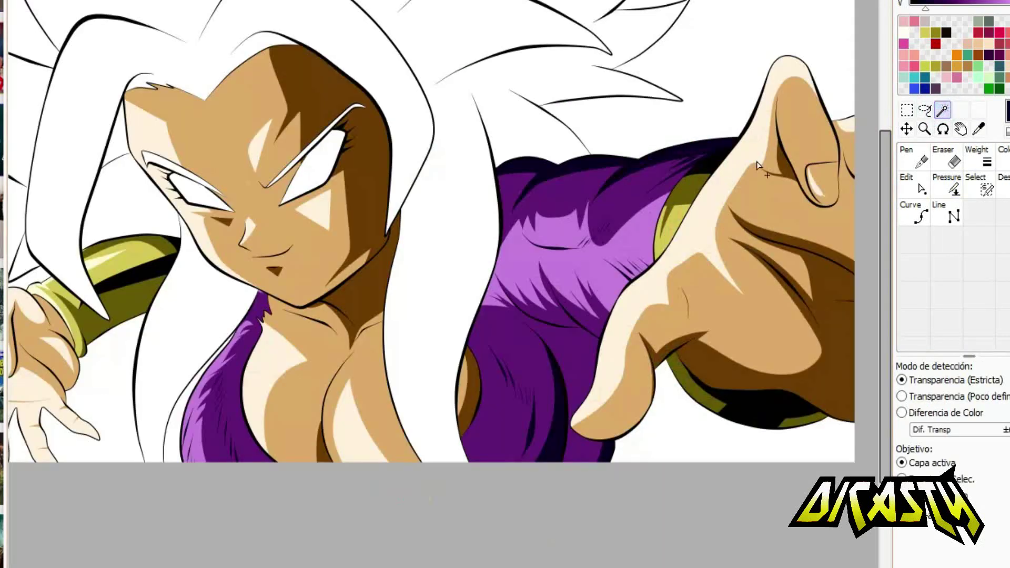
left_click(918, 154)
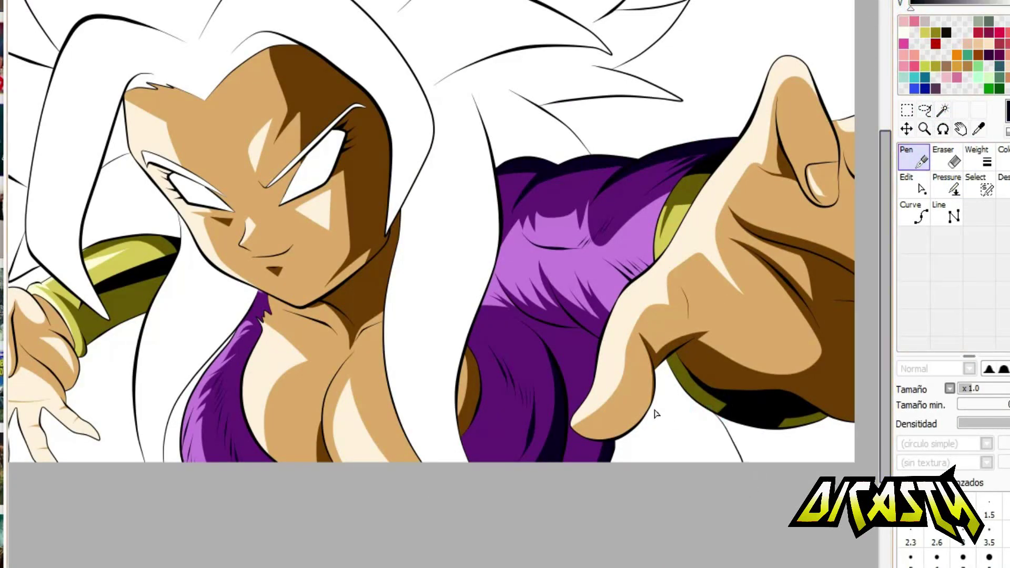
scroll(657, 414, "up", 2)
key("e")
scroll(627, 267, "up", 3)
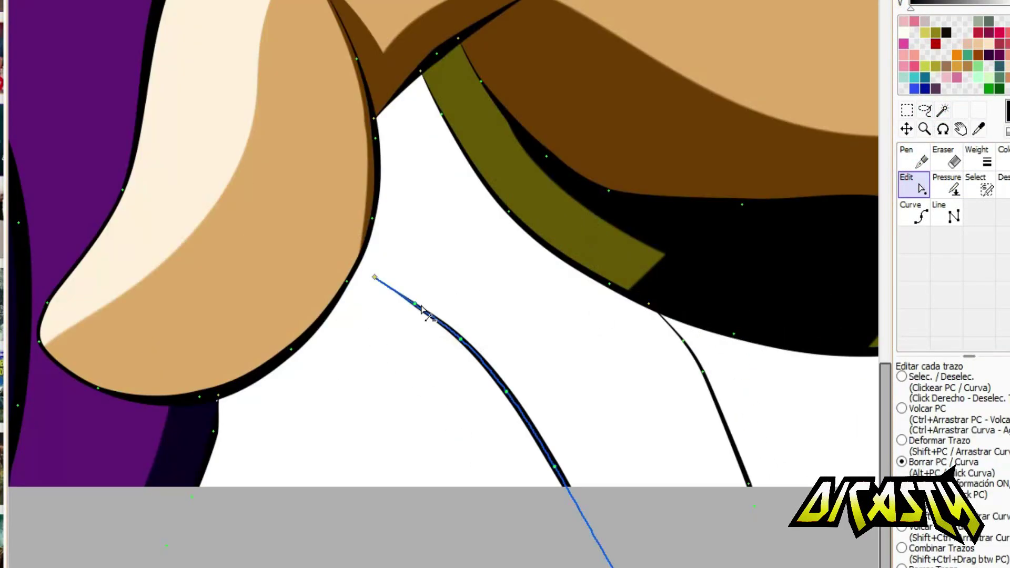
scroll(584, 521, "down", 3)
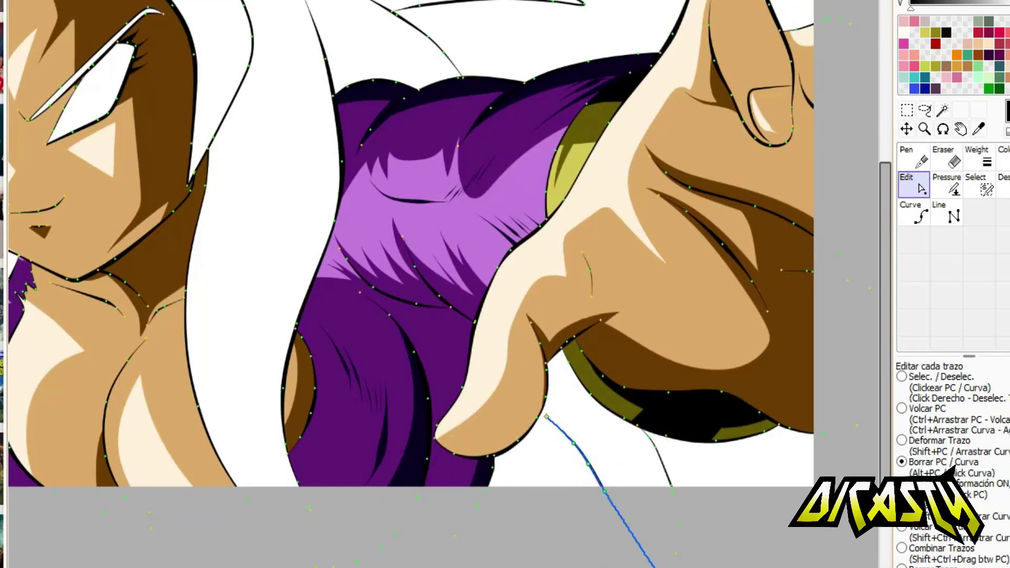
scroll(729, 454, "down", 3)
scroll(728, 453, "up", 1)
Step: Select all hair areas, including the strands below the arm, and both eyebrows with the magic wand
key("w")
left_click(181, 252)
left_click(200, 284)
left_click(90, 200)
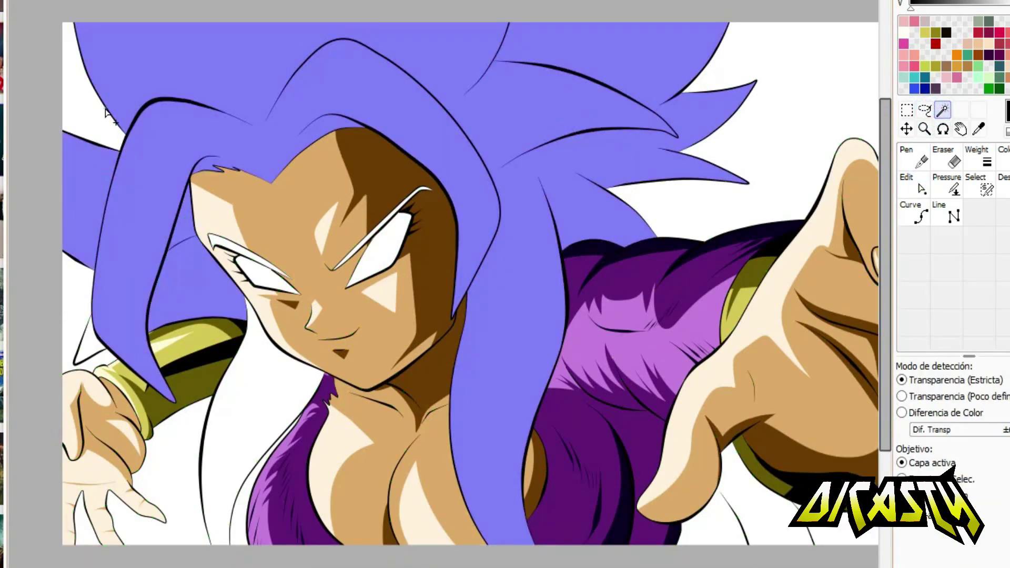
left_click(224, 388)
left_click(734, 494)
scroll(258, 295, "up", 3)
left_click(232, 245)
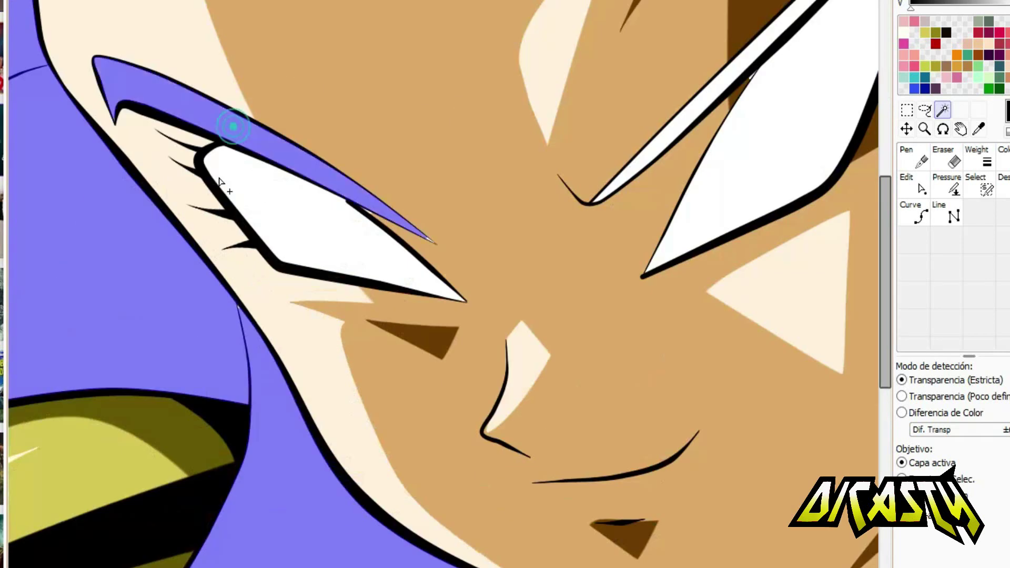
scroll(372, 235, "down", 1)
left_click(381, 216)
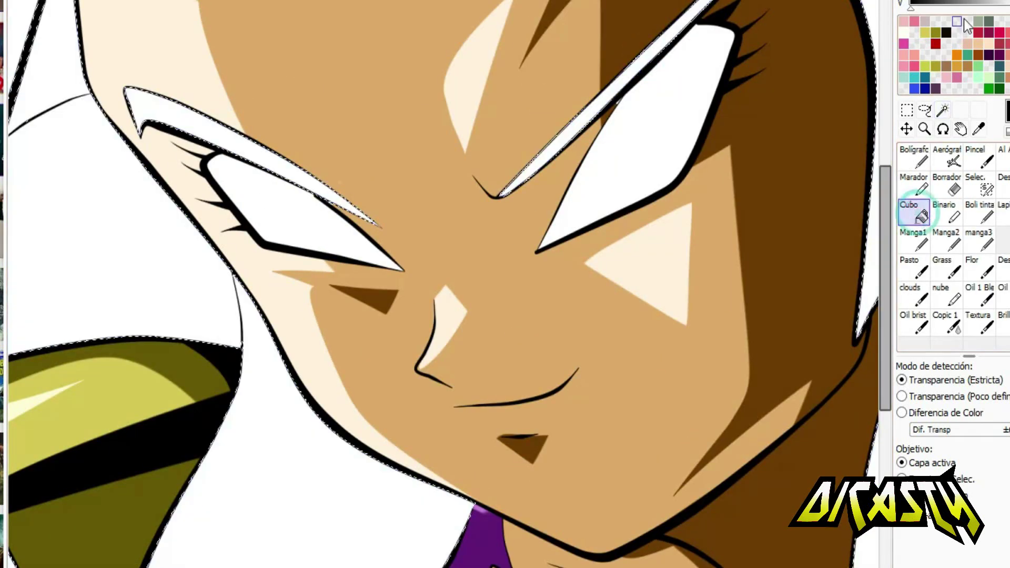
Step: Fill the selected hair and eyebrows with dark red
scroll(621, 106, "down", 3)
left_click(621, 106)
left_click(176, 279)
scroll(175, 279, "down", 2)
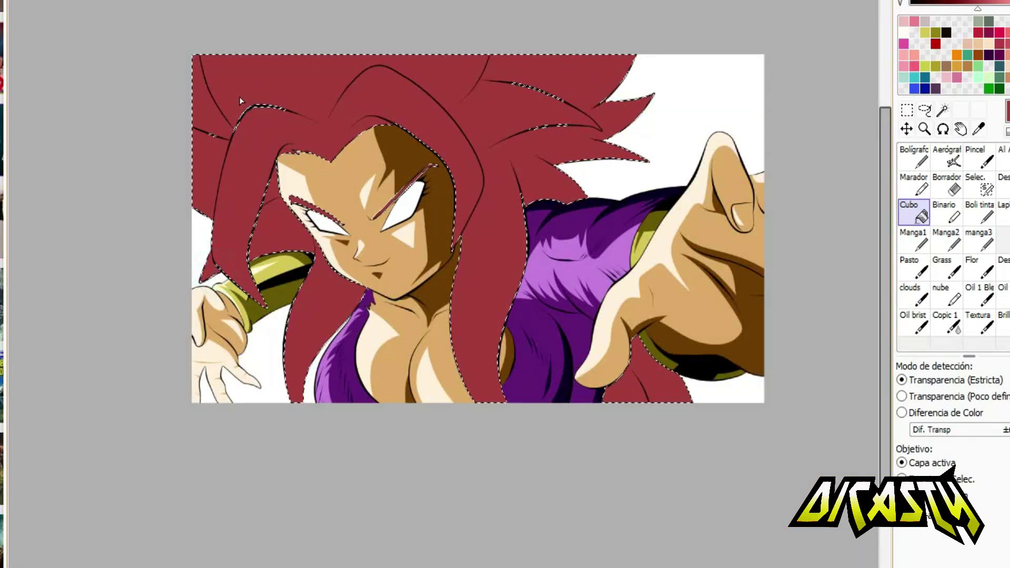
Step: Outline very dark maroon shadow shapes along the front hair locks framing the face and falling over the chest
scroll(251, 73, "up", 2)
left_click(914, 157)
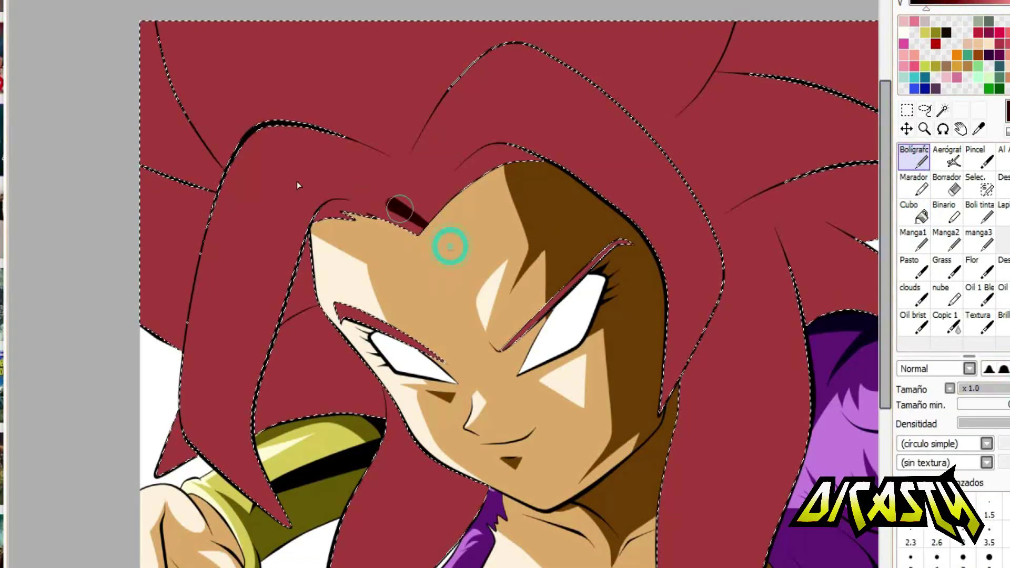
left_click_drag(421, 231, 287, 526)
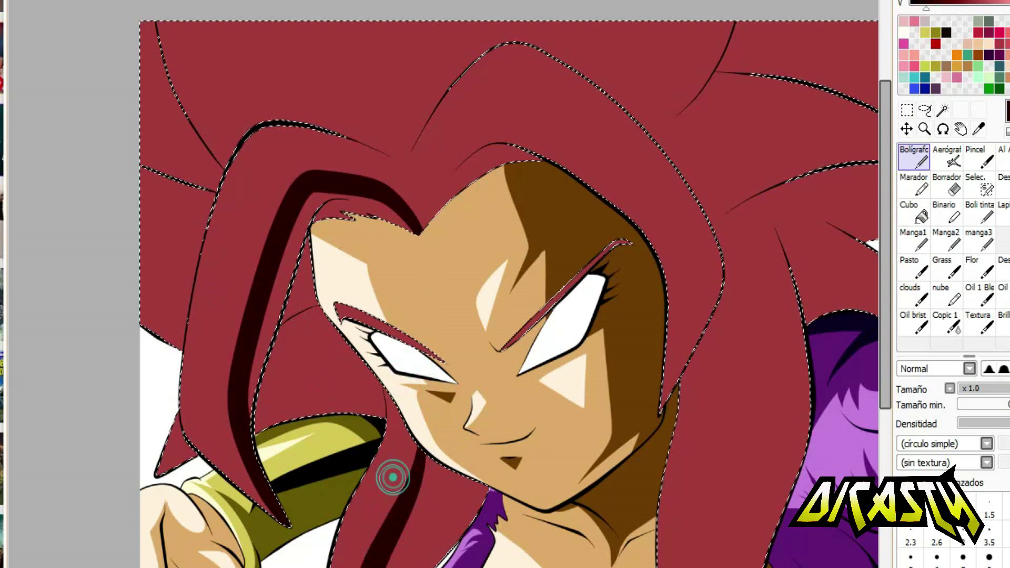
scroll(390, 474, "right", 3)
left_click_drag(324, 238, 571, 377)
scroll(571, 376, "right", 6)
key("ctrl+z")
left_click_drag(114, 221, 371, 408)
mouse_move(408, 224)
left_mouse_down()
mouse_move(413, 566)
mouse_move(371, 566)
left_mouse_up()
left_click_drag(479, 255, 469, 565)
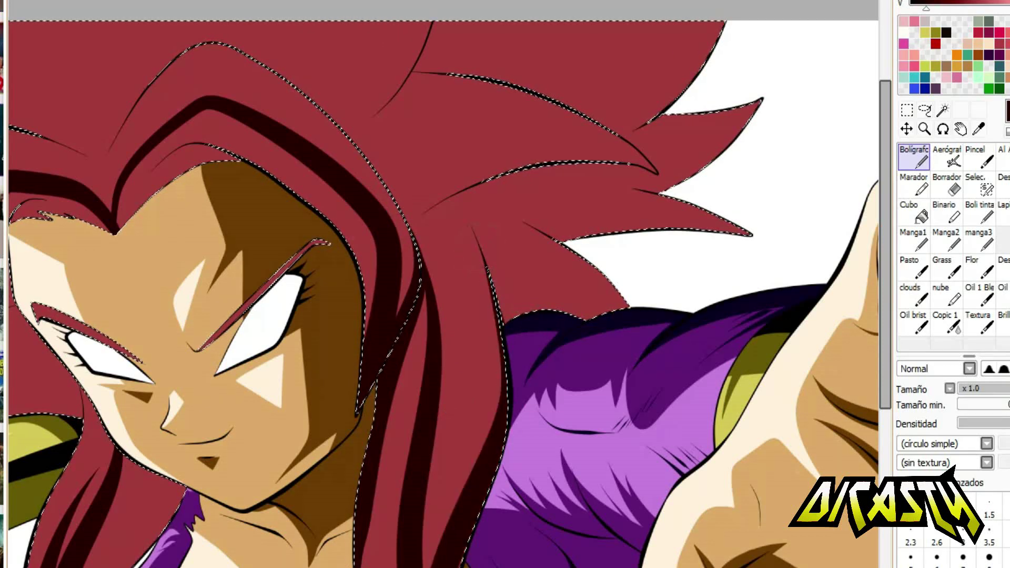
Step: Fill the outlined shadow shapes in the front hair locks with the very dark maroon
key("g")
left_click(416, 505)
left_click(132, 506)
left_click(118, 227)
scroll(118, 227, "left", 9)
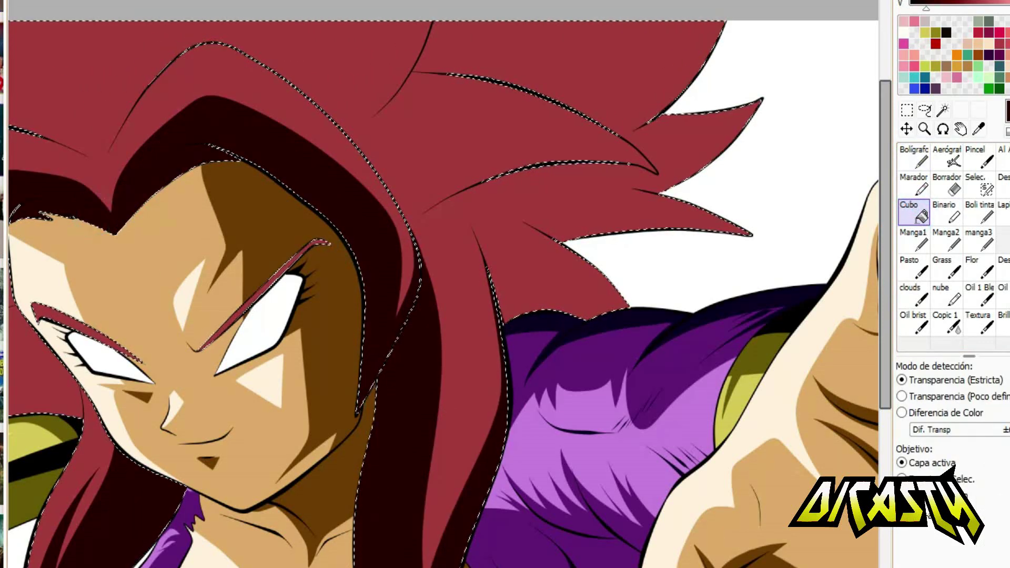
Step: Paint tapered dark maroon shadow strokes on the hair between the face and the raised arm's yellow armband
key("n")
left_click_drag(329, 232, 308, 302)
mouse_move(379, 345)
left_mouse_down()
mouse_move(287, 379)
mouse_move(294, 363)
left_mouse_up()
left_click_drag(368, 400, 268, 421)
left_click_drag(400, 368, 368, 432)
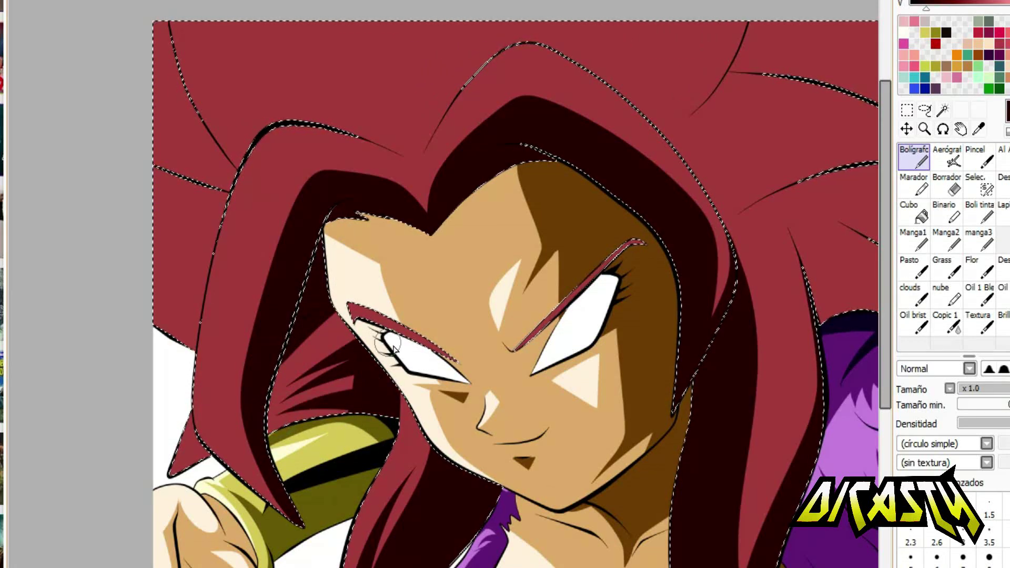
Step: Outline and fill a dark maroon shadow on the hair lock just above the outstretched arm's shoulder
scroll(294, 221, "right", 15)
mouse_move(279, 257)
left_mouse_down()
mouse_move(273, 316)
mouse_move(353, 310)
left_mouse_up()
key("g")
left_click(300, 290)
key("n")
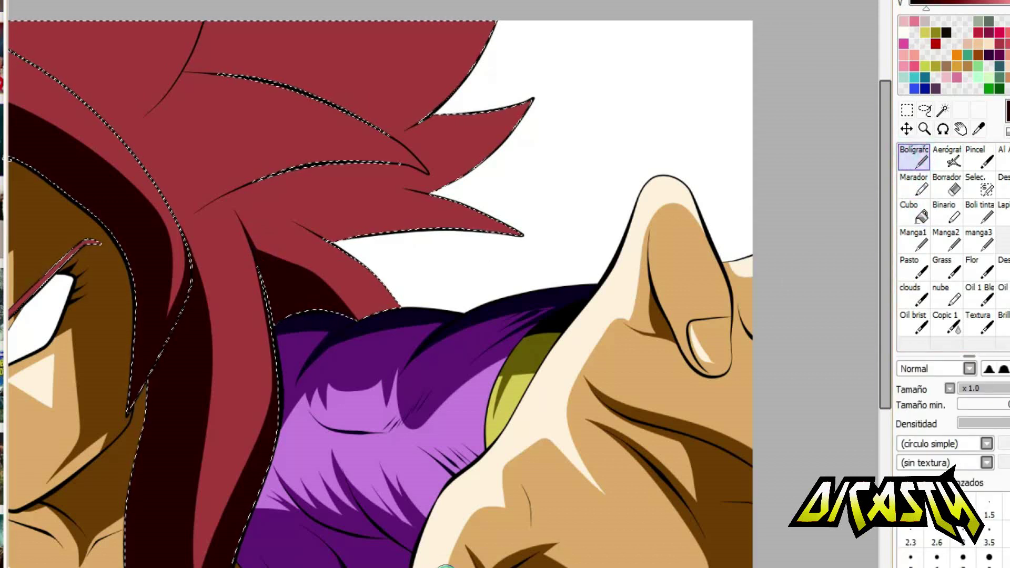
Step: Limit the selection to the back hair and paint dark maroon shadows on its strands beside the raised arm's side
left_click(921, 211)
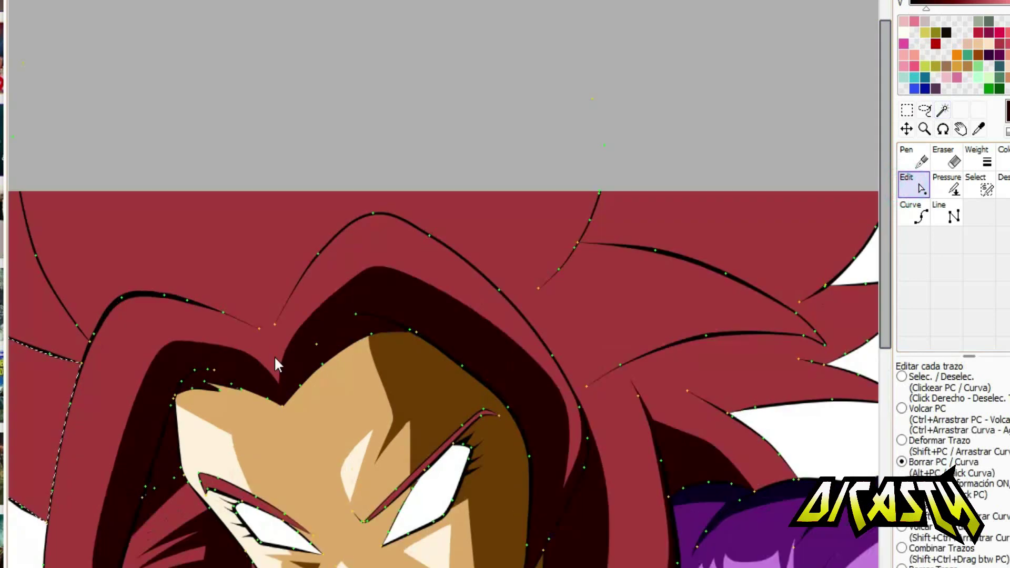
scroll(273, 355, "up", 3)
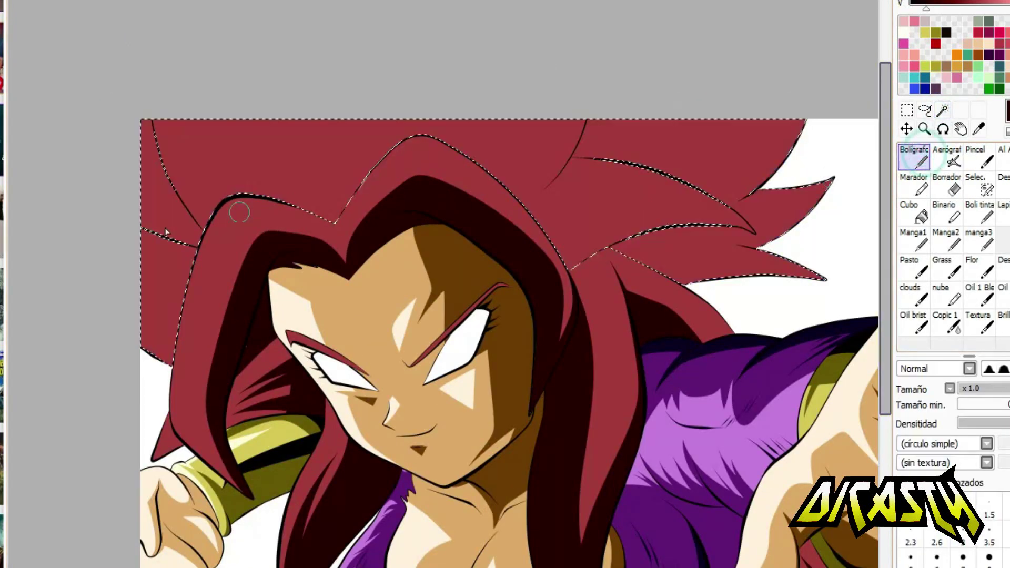
scroll(165, 233, "up", 2)
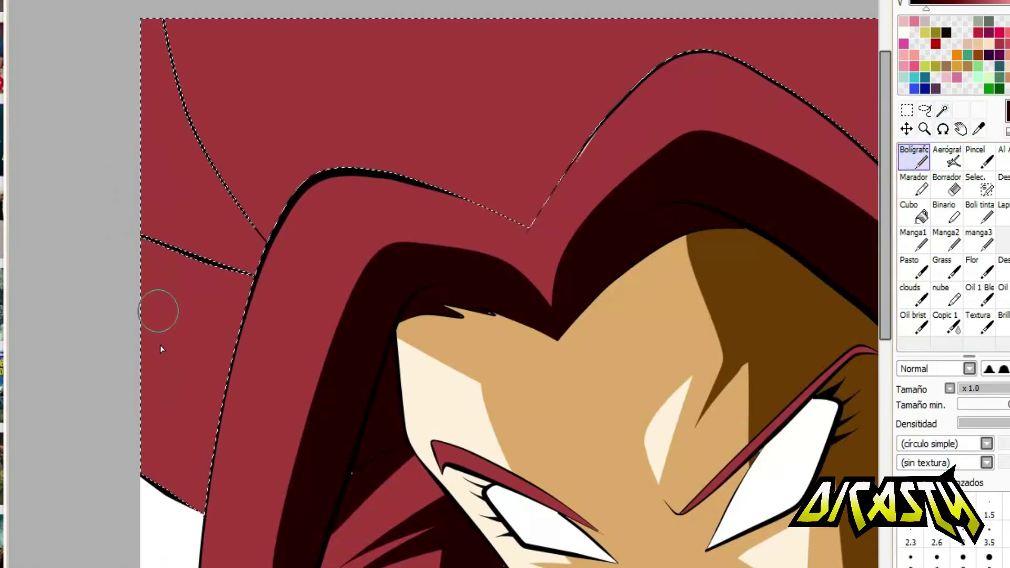
left_click_drag(156, 310, 118, 243)
left_click(200, 342)
mouse_move(241, 151)
left_mouse_down()
mouse_move(160, 41)
mouse_move(253, 227)
left_mouse_up()
left_click(916, 210)
left_click(200, 158)
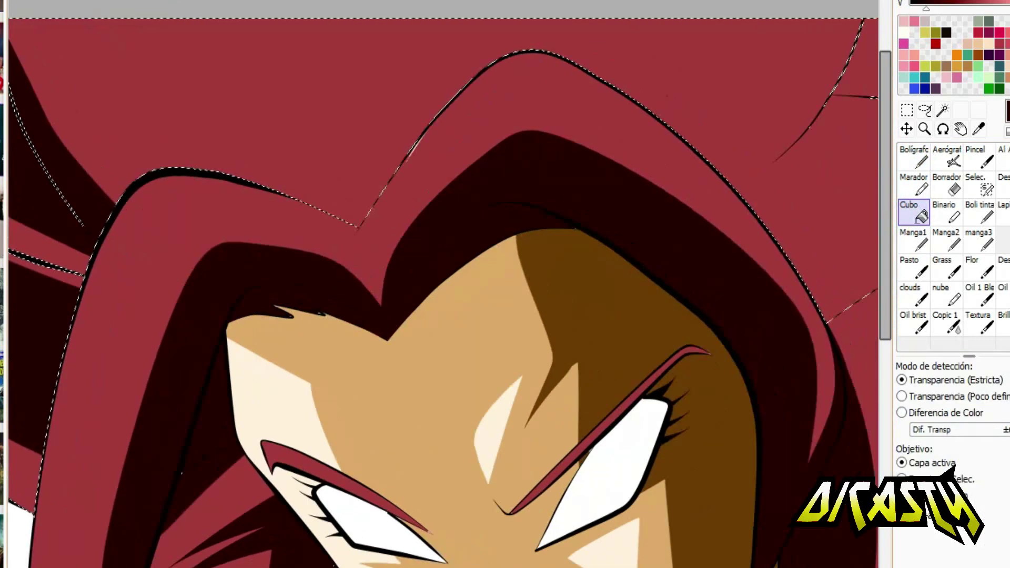
Step: Outline and fill a large dark maroon shadow in the back hair above the parting of the front locks
left_click(916, 158)
left_click(915, 210)
left_click(322, 90)
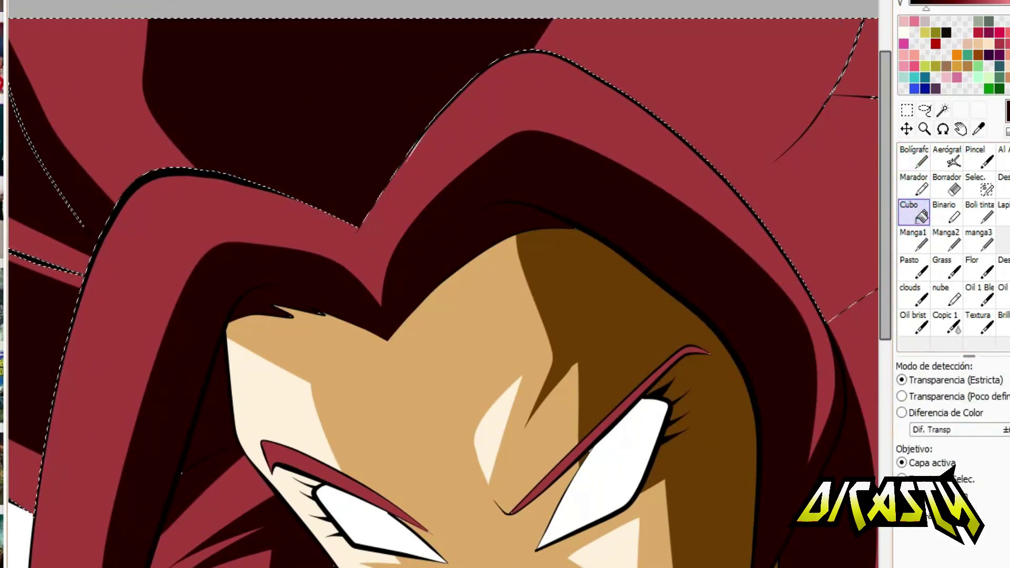
Step: Outline dark maroon shadow bands on the back hair's upper strands and the long spike above the shoulder, filling the gaps
left_click_drag(764, 210, 334, 209)
left_click(914, 158)
left_click_drag(347, 29, 231, 116)
left_click_drag(437, 21, 316, 200)
left_click_drag(784, 253, 327, 205)
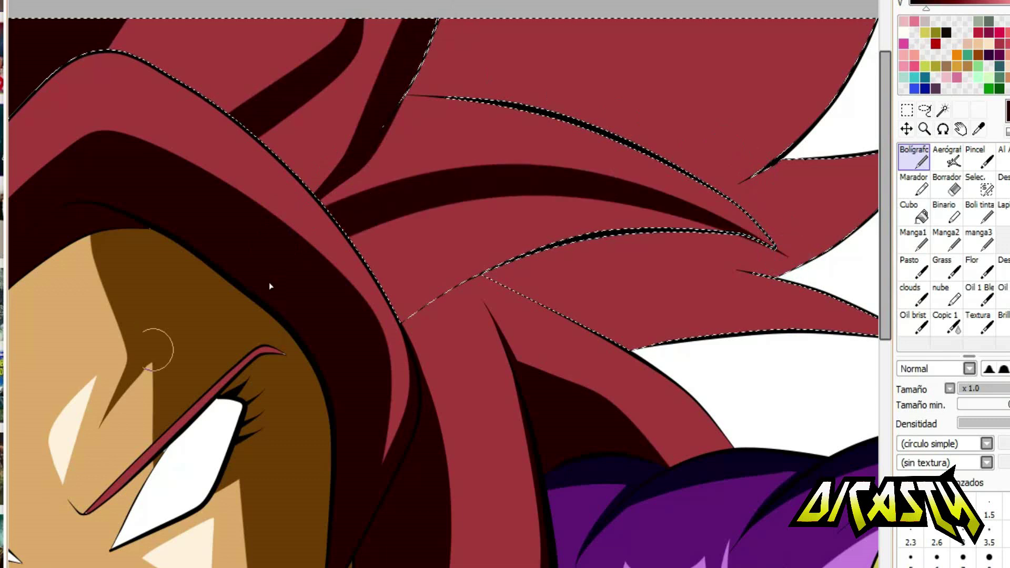
left_click_drag(392, 94, 321, 194)
left_click(915, 211)
left_click(490, 241)
left_click(914, 158)
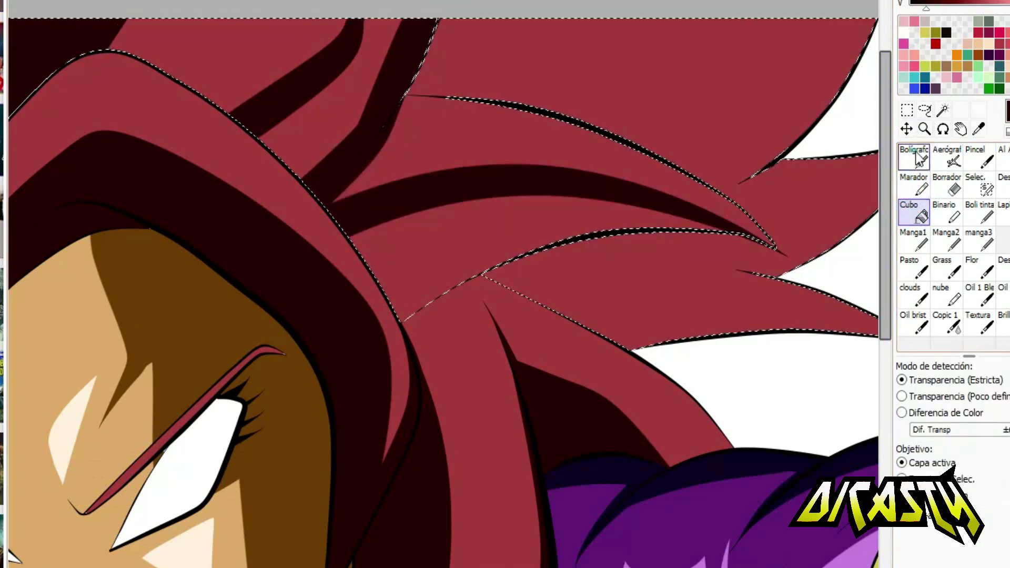
Step: Add dark maroon shadows to the lower back-hair spikes pointing toward the outstretched hand and fill them
mouse_move(475, 277)
left_mouse_down()
mouse_move(117, 277)
mouse_move(259, 198)
mouse_move(437, 258)
left_mouse_up()
left_click_drag(505, 361, 861, 361)
left_click(915, 211)
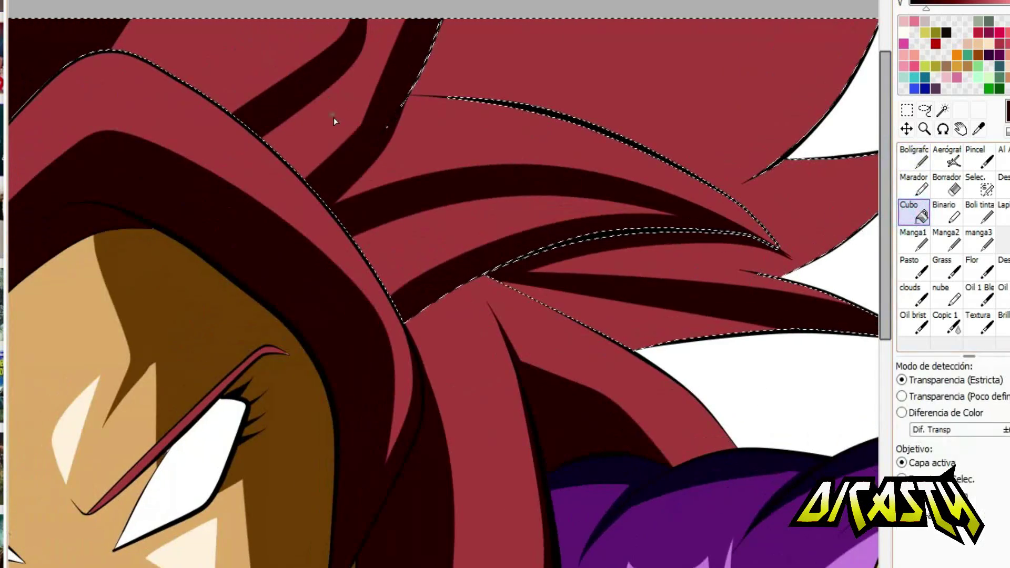
left_click(334, 118)
Step: Refine the upper strand shadows and fill a dark maroon shadow across the large upper hair mass on the hand's side
left_click(914, 158)
mouse_move(284, 50)
left_mouse_down()
mouse_move(214, 90)
mouse_move(252, 42)
left_mouse_up()
mouse_move(425, 86)
left_mouse_down()
mouse_move(165, 85)
mouse_move(329, 104)
mouse_move(429, 156)
mouse_move(677, 136)
mouse_move(465, 196)
left_mouse_up()
key("g")
left_click(469, 79)
Step: Shade the small pointed hair spike on the hand's side with dark maroon
key("p")
key("alt")
left_click_drag(531, 174, 648, 248)
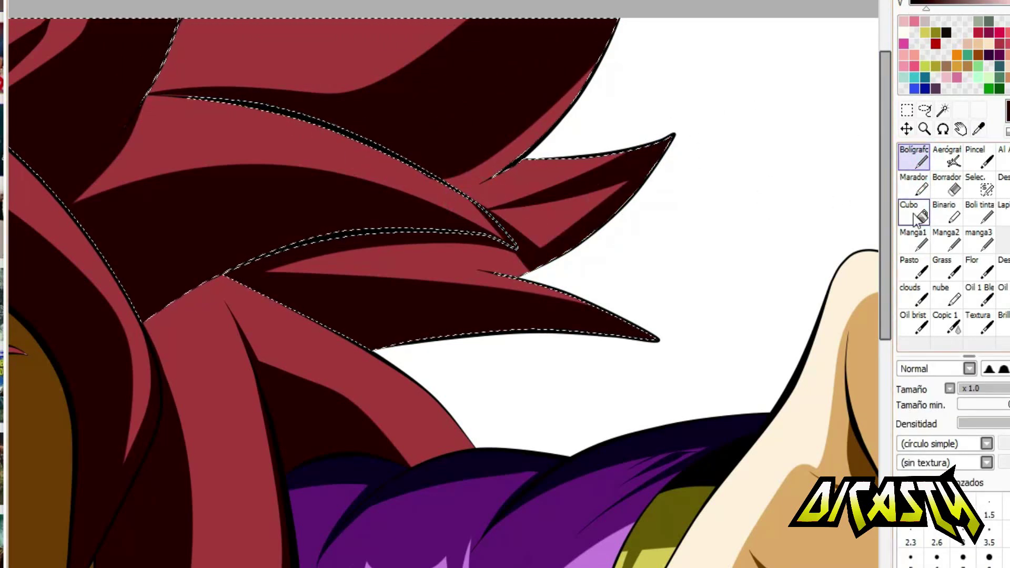
left_click(914, 155)
scroll(474, 210, "down", 3)
scroll(332, 61, "up", 3)
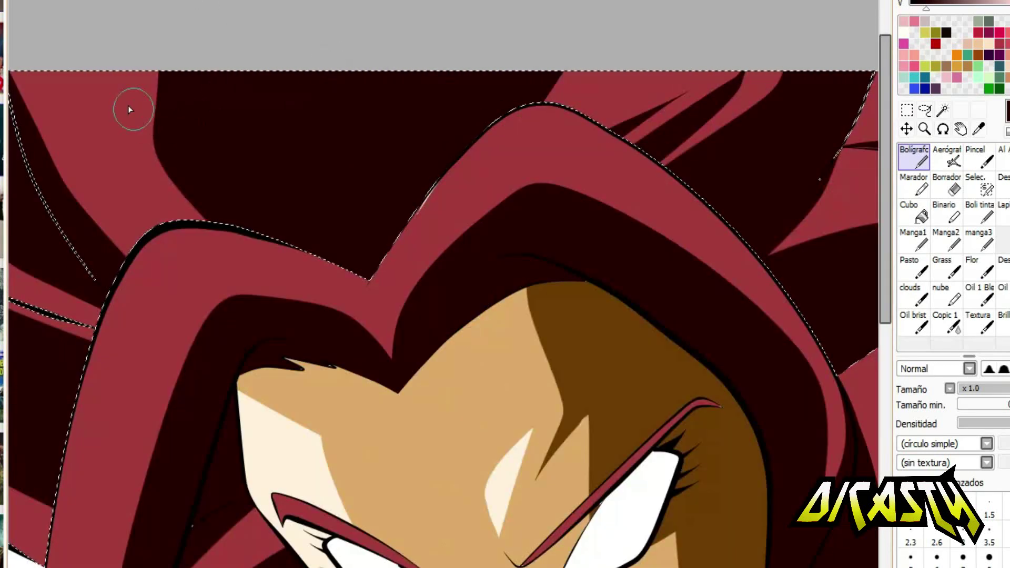
scroll(150, 200, "down", 2)
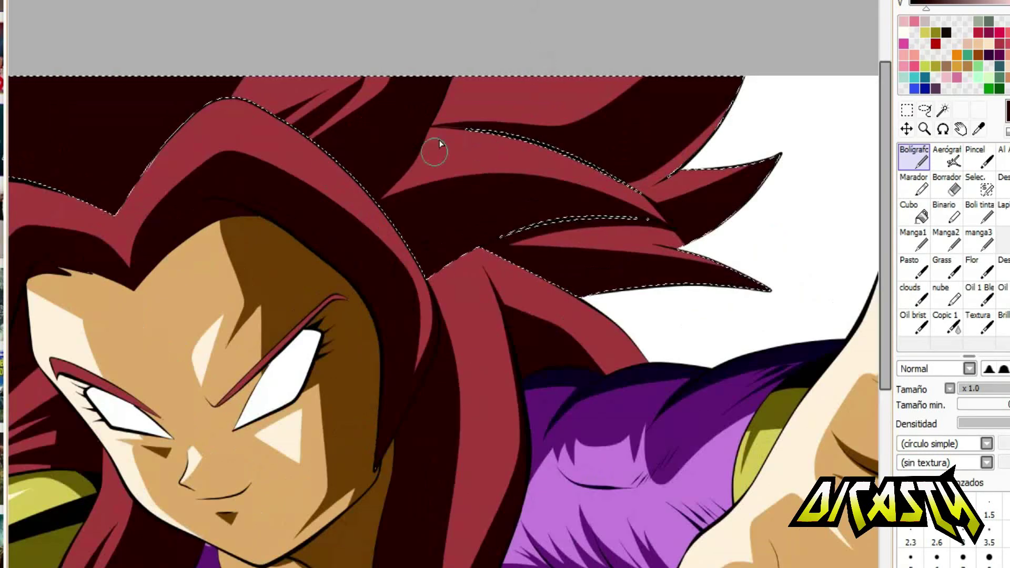
Step: Undo the last stroke and refine the dark maroon shadows along the upper back-hair strands on the hand's side
key("ctrl+z")
left_click_drag(463, 110, 472, 21)
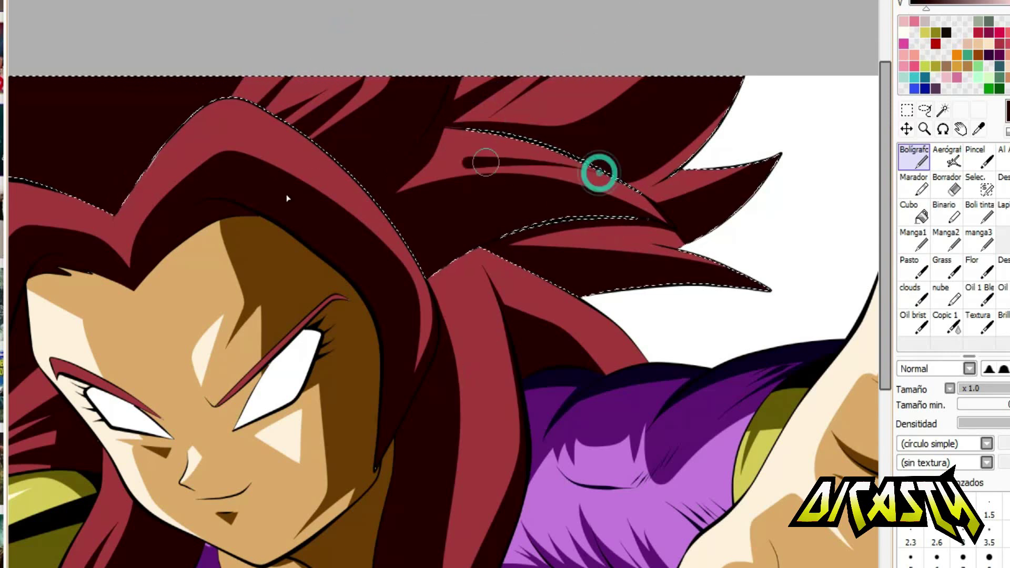
scroll(288, 199, "down", 2)
scroll(368, 167, "up", 2)
scroll(864, 58, "down", 2)
scroll(863, 59, "up", 2)
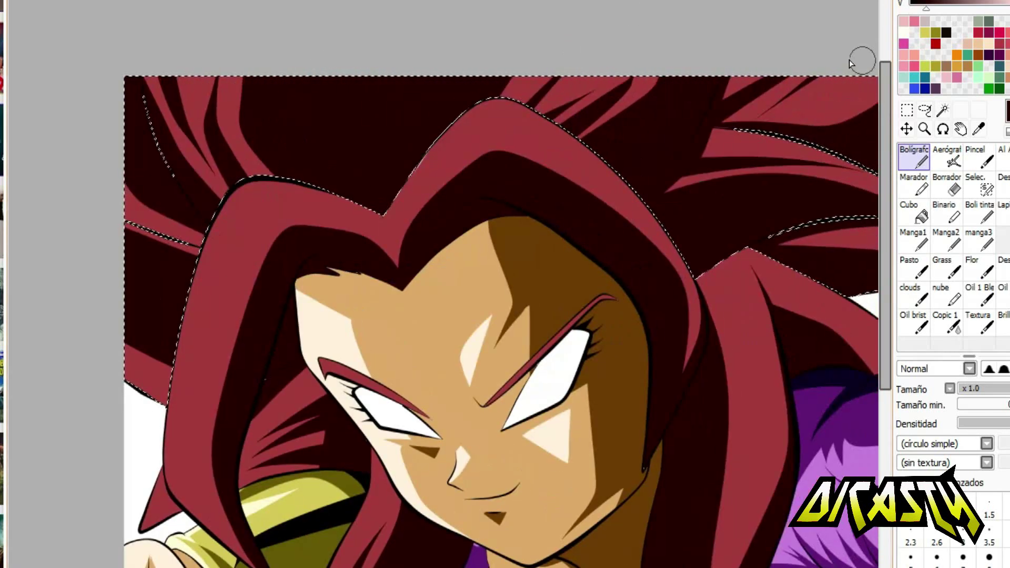
Step: Paint red strands in the dark hair above the parting and pink highlights on the back-hair strands away from the outstretched hand
left_click_drag(320, 73, 322, 216)
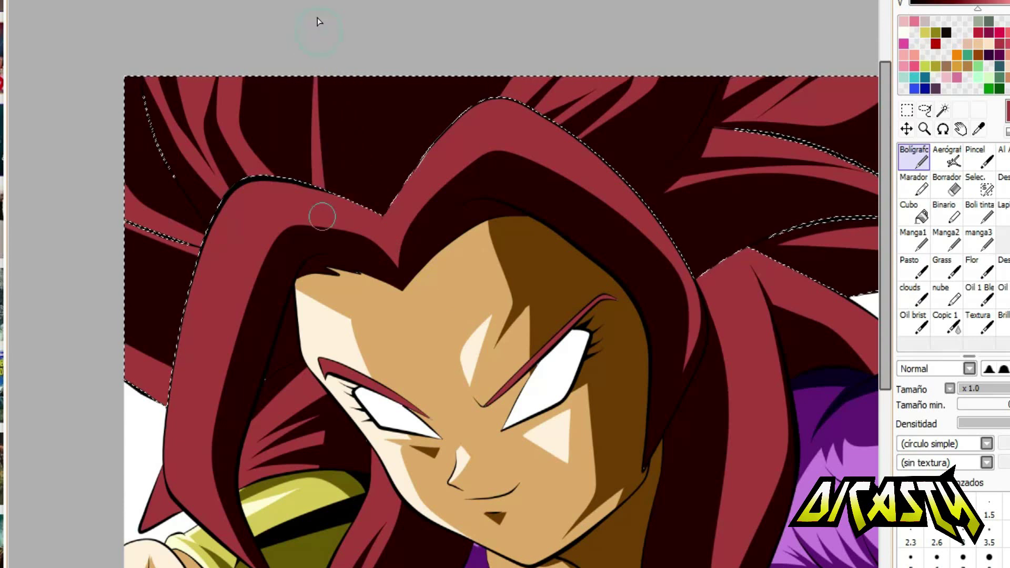
left_click(334, 182, "alt")
key("alt")
left_click_drag(211, 247, 126, 221)
left_click_drag(158, 411, 127, 363)
left_click_drag(221, 195, 138, 79)
mouse_move(221, 189)
left_mouse_down()
mouse_move(153, 79)
mouse_move(235, 81)
left_mouse_up()
mouse_move(331, 189)
left_mouse_down()
mouse_move(339, 88)
mouse_move(293, 31)
left_mouse_up()
Step: Paint light pink highlights along the upper back-hair strands and the spikes on the outstretched hand's side, rotating the canvas to suit the strokes
scroll(346, 90, "down", 3)
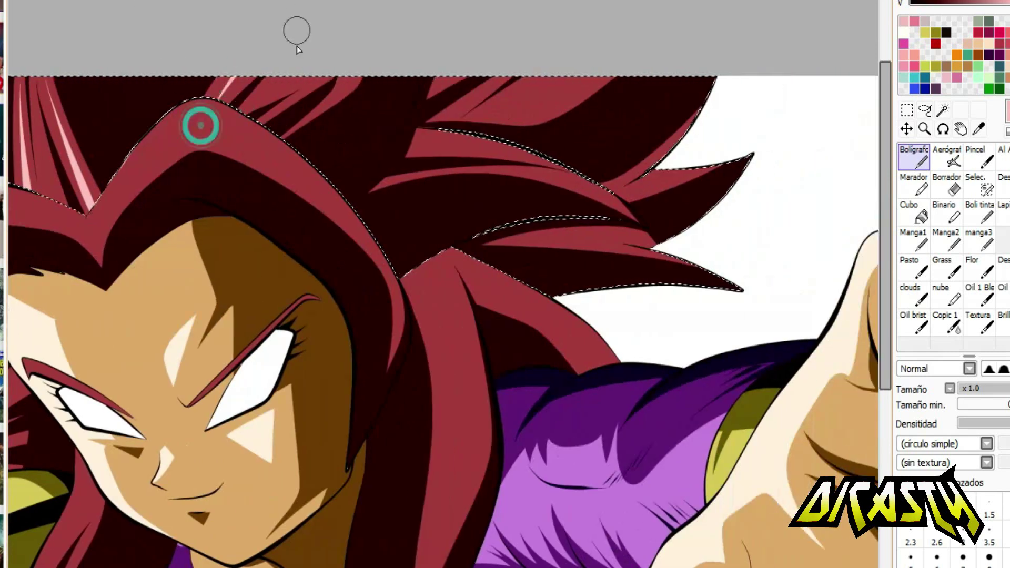
key("Delete")
key("Delete")
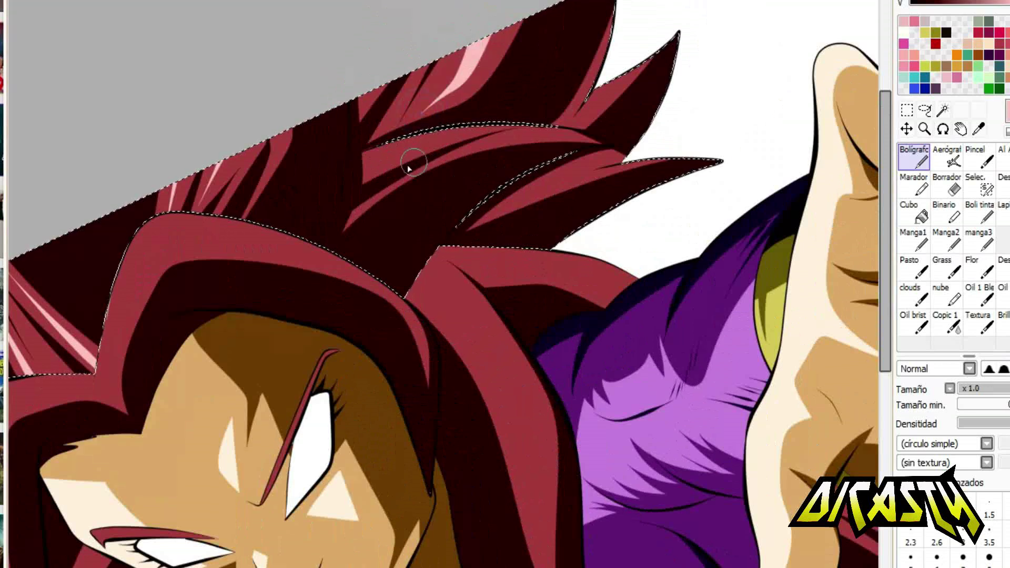
left_click_drag(248, 216, 287, 131)
key("Delete")
mouse_move(431, 188)
left_mouse_down()
mouse_move(463, 39)
mouse_move(498, 13)
left_mouse_up()
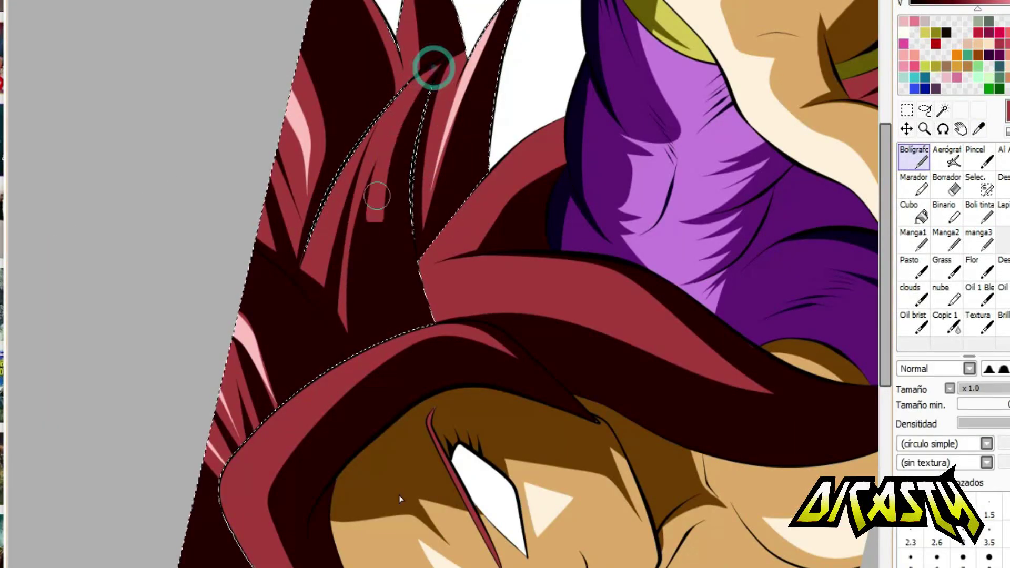
key("alt")
left_click_drag(347, 358, 384, 126)
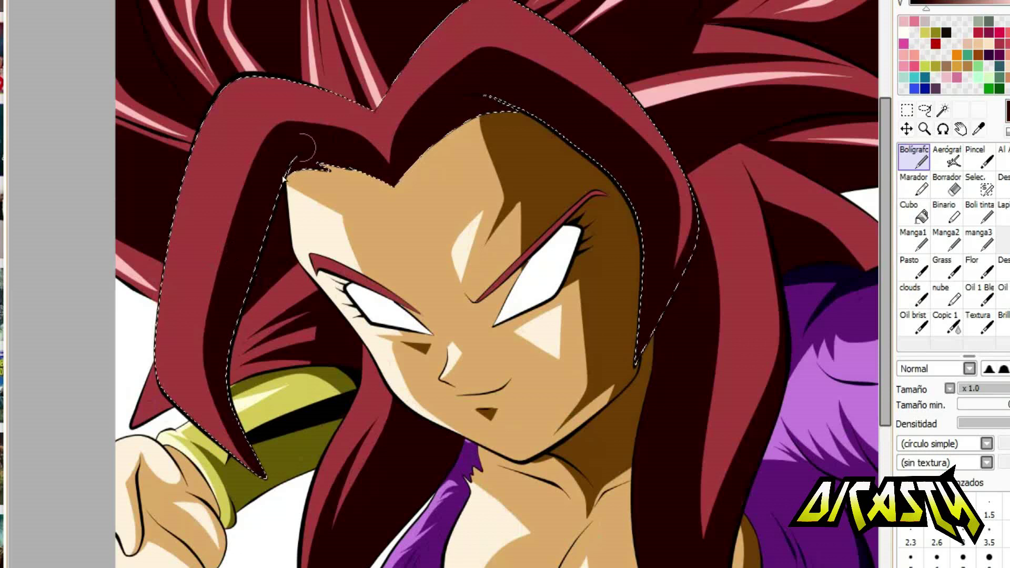
Step: Outline a dark maroon shadow inside the long bang on the armband side and fill it
mouse_move(197, 351)
left_mouse_down()
mouse_move(263, 152)
mouse_move(211, 415)
left_mouse_up()
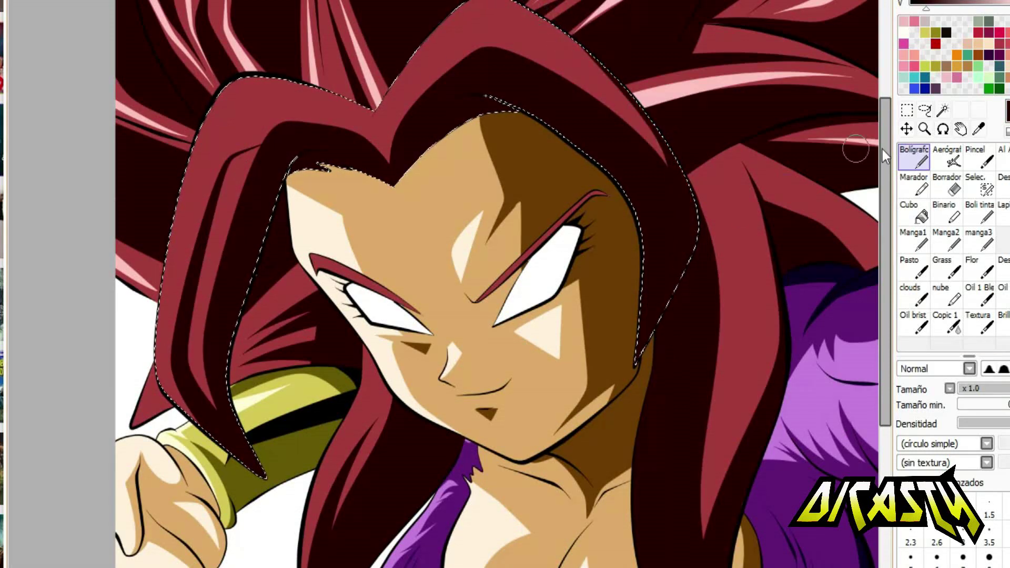
left_click(921, 210)
left_click(219, 252)
left_click(914, 157)
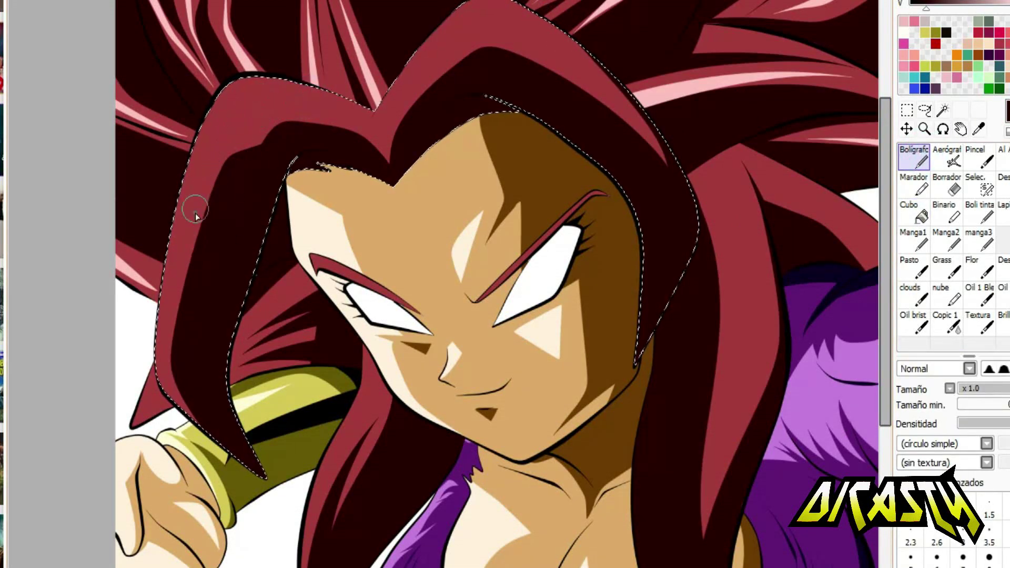
Step: Add light pink highlights along the outer edge of the long bang and over the central fringe peak
key("alt")
left_click_drag(247, 79, 155, 376)
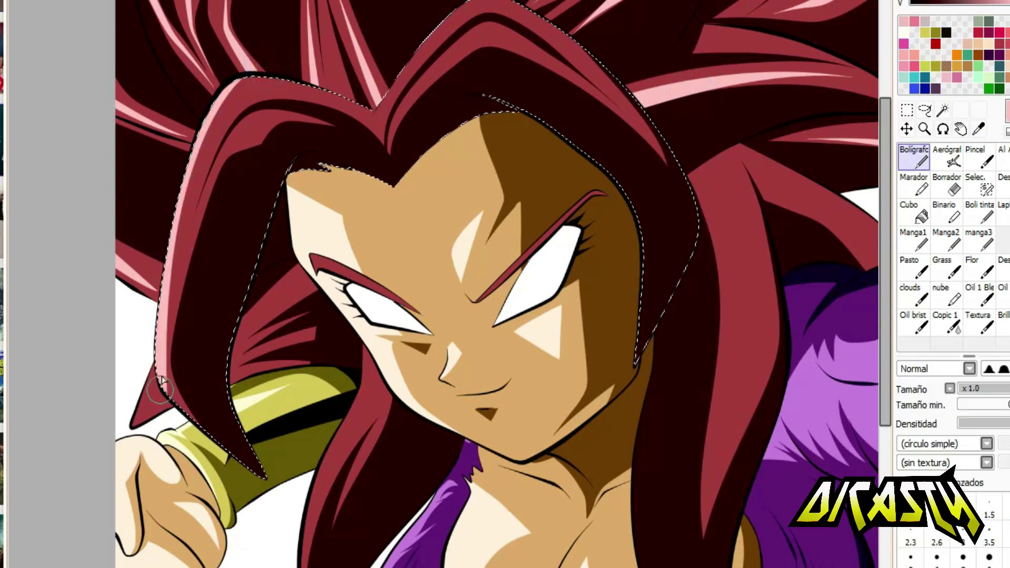
left_click_drag(379, 90, 629, 103)
mouse_move(250, 117)
left_mouse_down()
mouse_move(214, 371)
mouse_move(187, 372)
left_mouse_up()
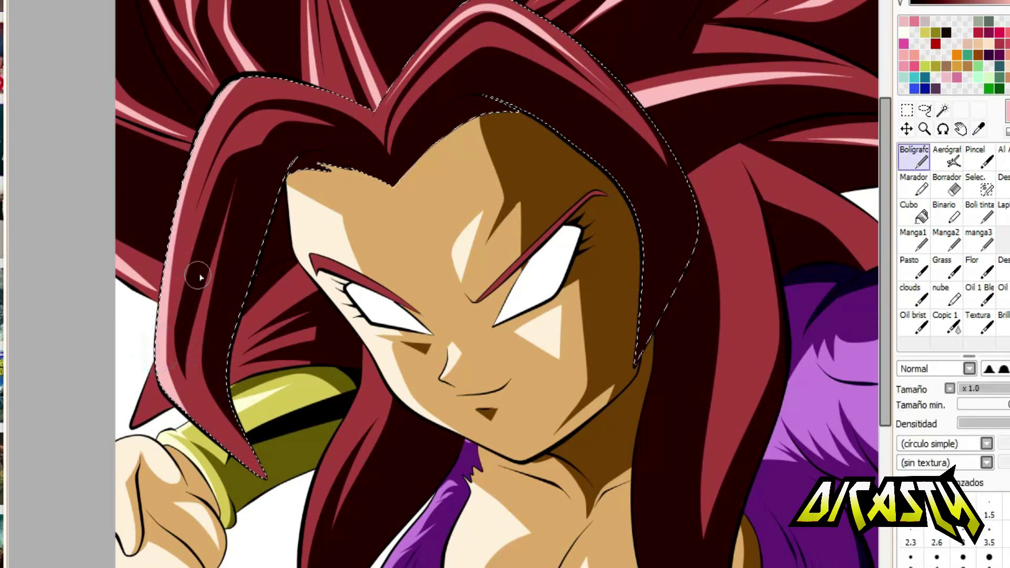
Step: Paint pink highlights down the bang on the outstretched hand's side, undoing the unwanted strokes and refining the edge beside the temple
scroll(342, 181, "right", 5)
left_click_drag(244, 74, 387, 163)
left_click_drag(324, 116, 370, 153)
key("ctrl+z")
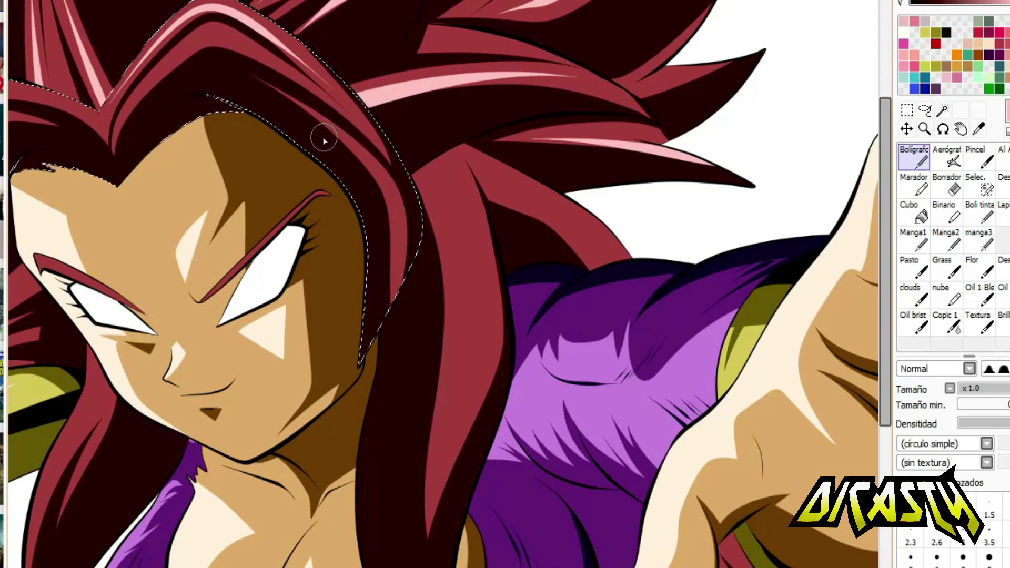
key("ctrl+z")
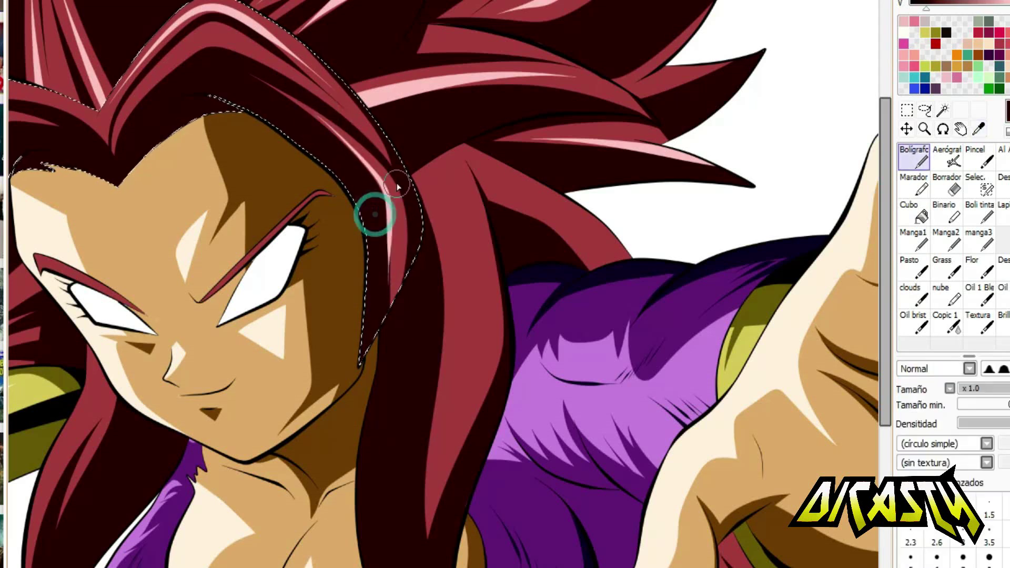
left_click_drag(374, 152, 393, 215)
Step: Fill the white gap at the bang's tip beside the jaw with dark maroon, using a small brush
scroll(510, 110, "down", 2)
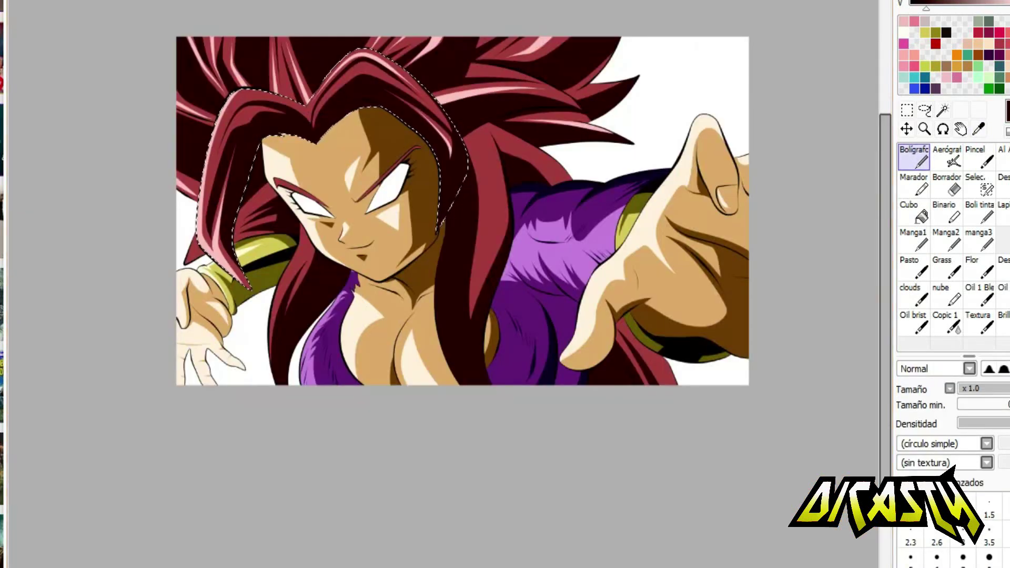
scroll(545, 198, "up", 5)
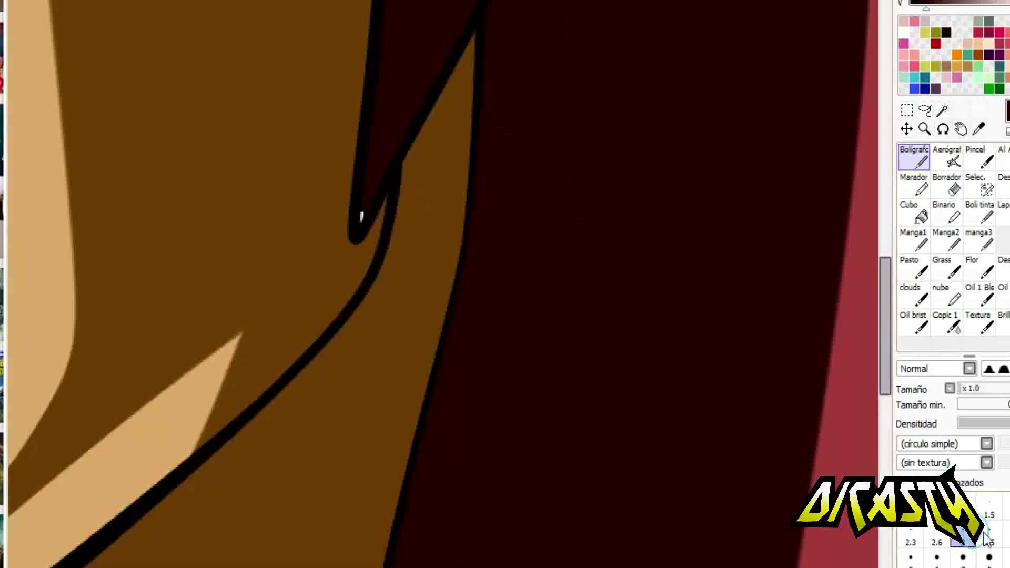
left_click(989, 537)
scroll(342, 186, "up", 1)
Step: Select the long front lock and shoulder hair, and paint pink highlights on them and on the hair below the outstretched arm
scroll(372, 163, "down", 4)
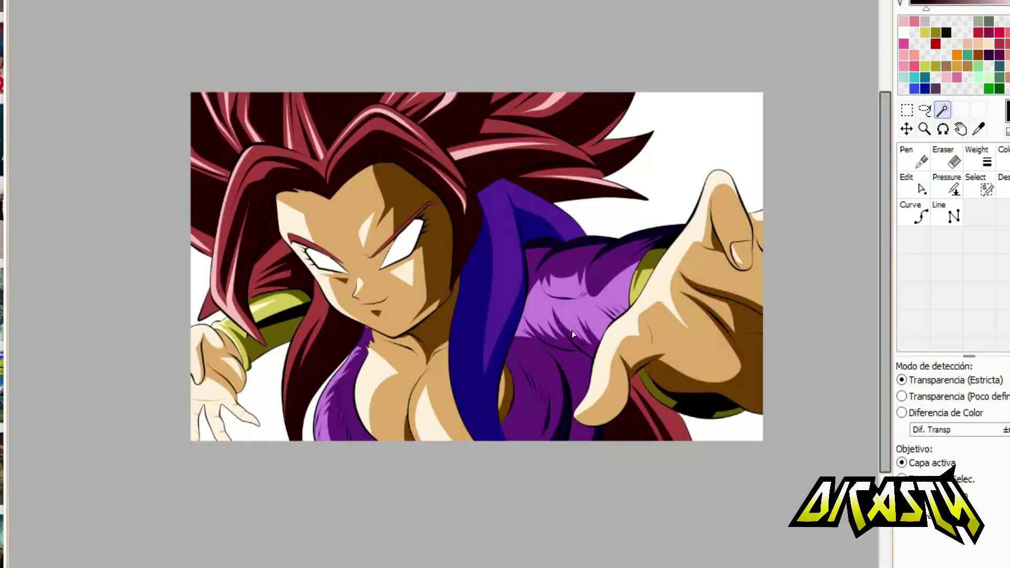
scroll(663, 411, "up", 2)
scroll(443, 183, "up", 1)
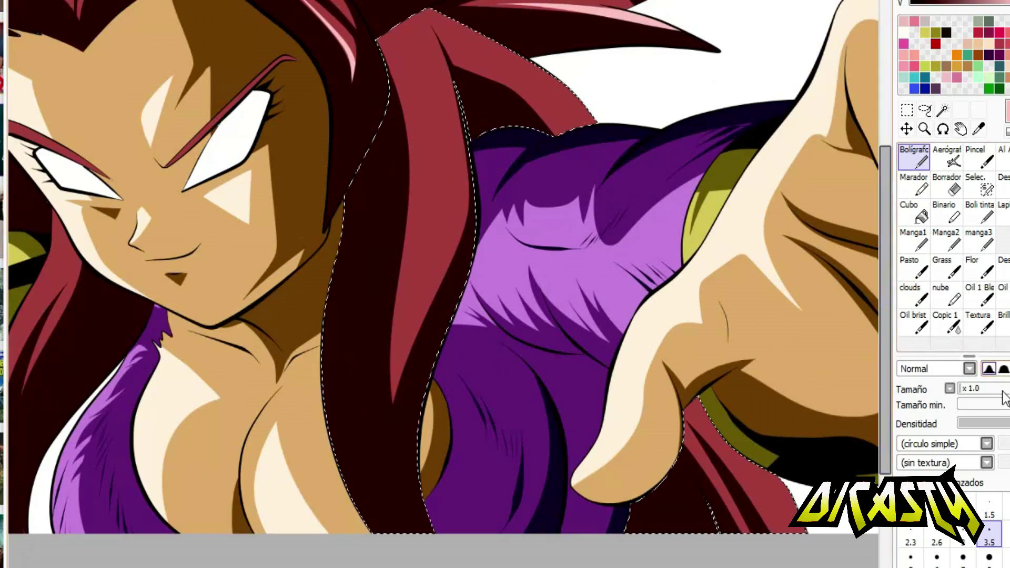
left_click_drag(404, 45, 405, 331)
mouse_move(415, 38)
left_mouse_down()
mouse_move(409, 56)
mouse_move(417, 27)
mouse_move(407, 340)
left_mouse_up()
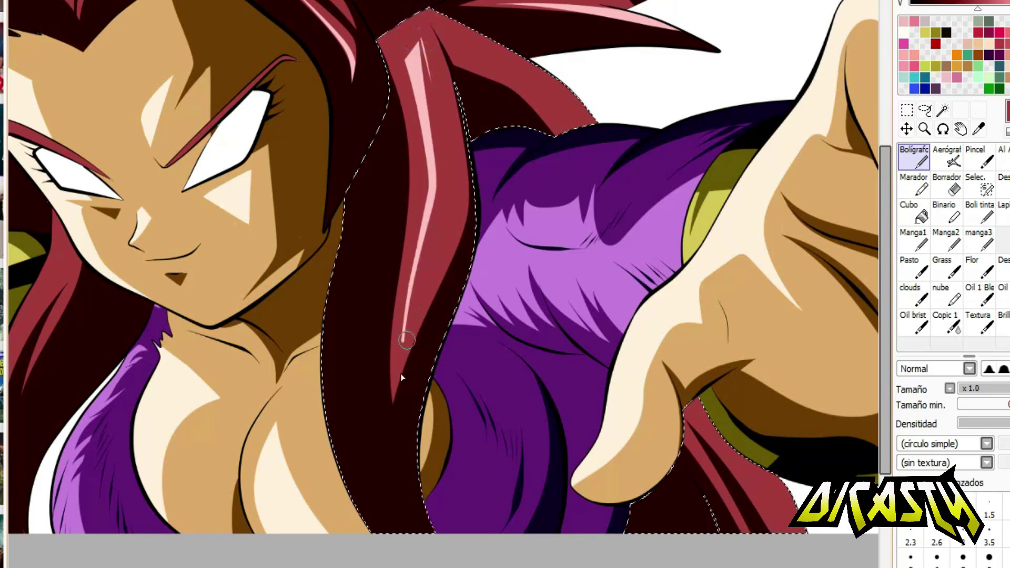
left_click_drag(450, 33, 563, 116)
left_click_drag(774, 487, 687, 373)
Step: Paint red strands with pink edge highlights down the dark lower part of the front lock beside the chest
left_click_drag(237, 400, 440, 399)
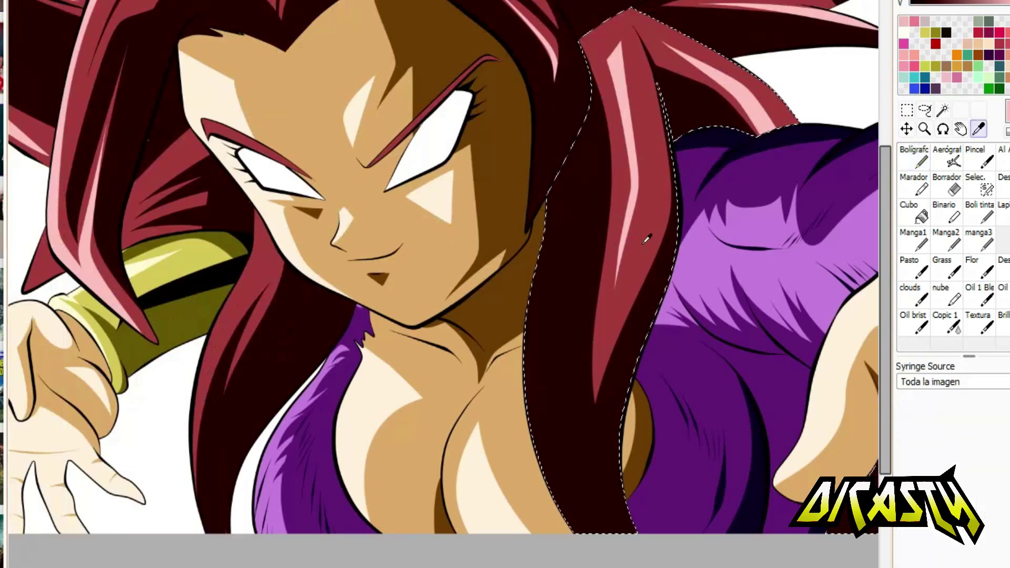
left_click_drag(549, 158, 579, 531)
left_click_drag(573, 234, 610, 532)
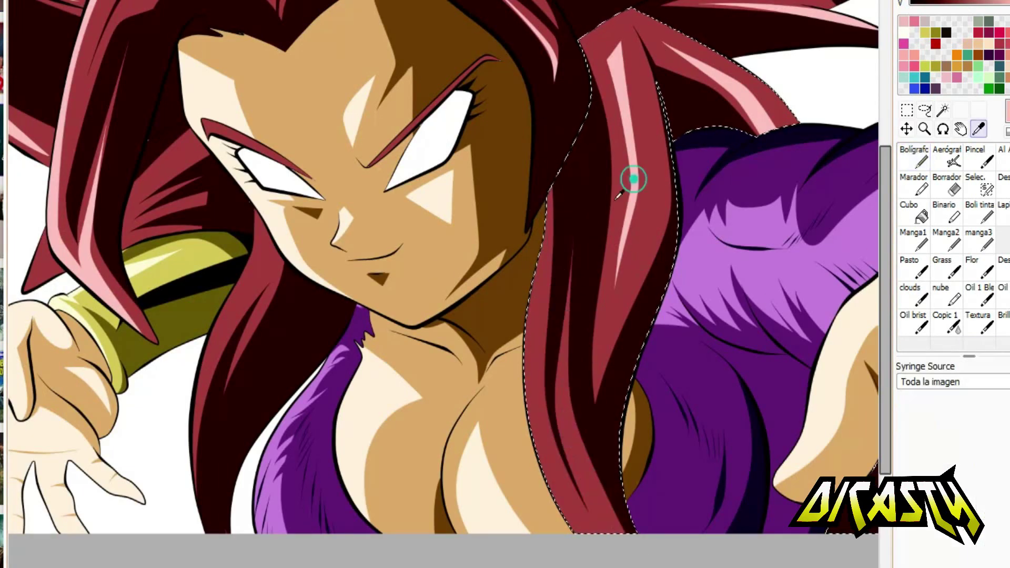
left_click_drag(547, 253, 579, 531)
Step: Select the front lock on the armband side and add red strands and pink highlights to it
key("w")
left_click(226, 395)
key("n")
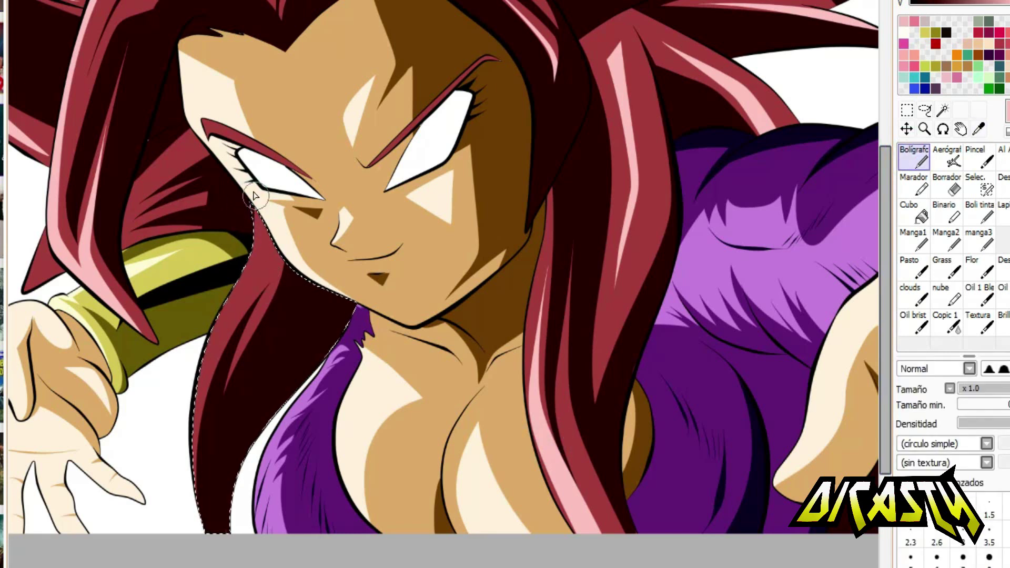
key("w")
key("n")
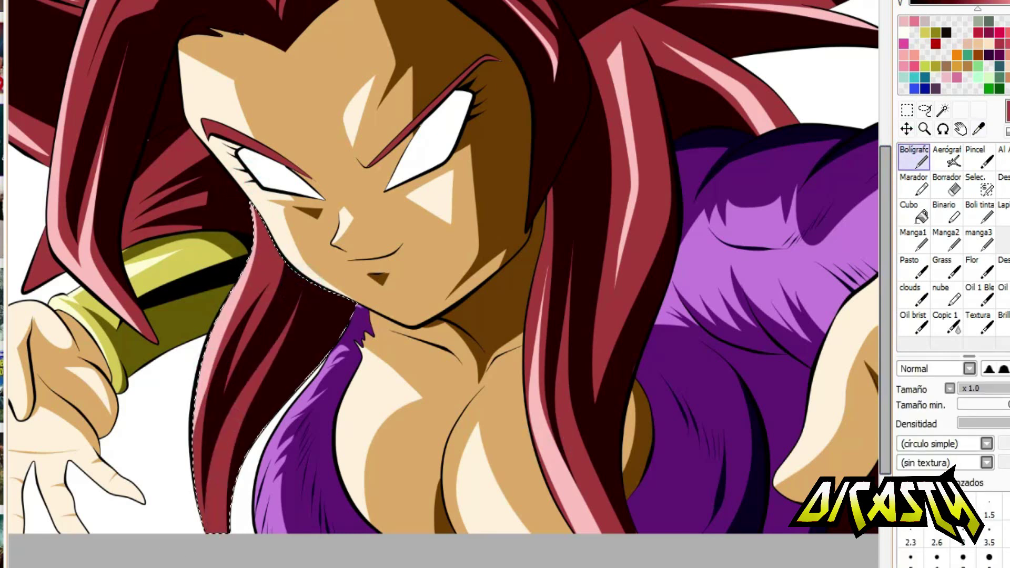
Step: Fill the small uncoloured gaps at the purple garment's tip under the chin and beneath the armband-side eyebrow with matching colours
scroll(616, 259, "up", 6)
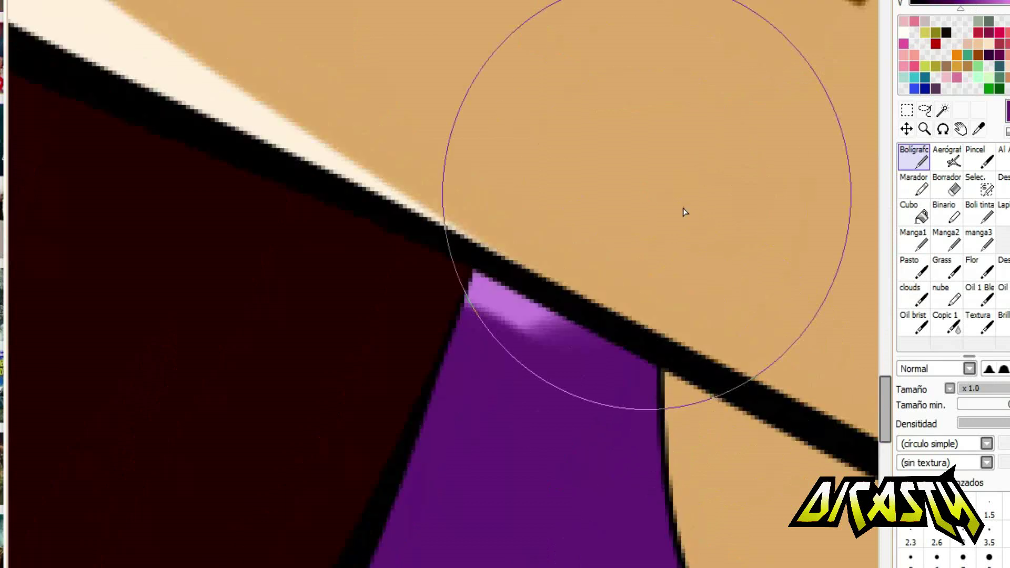
scroll(561, 335, "down", 4)
scroll(458, 327, "up", 5)
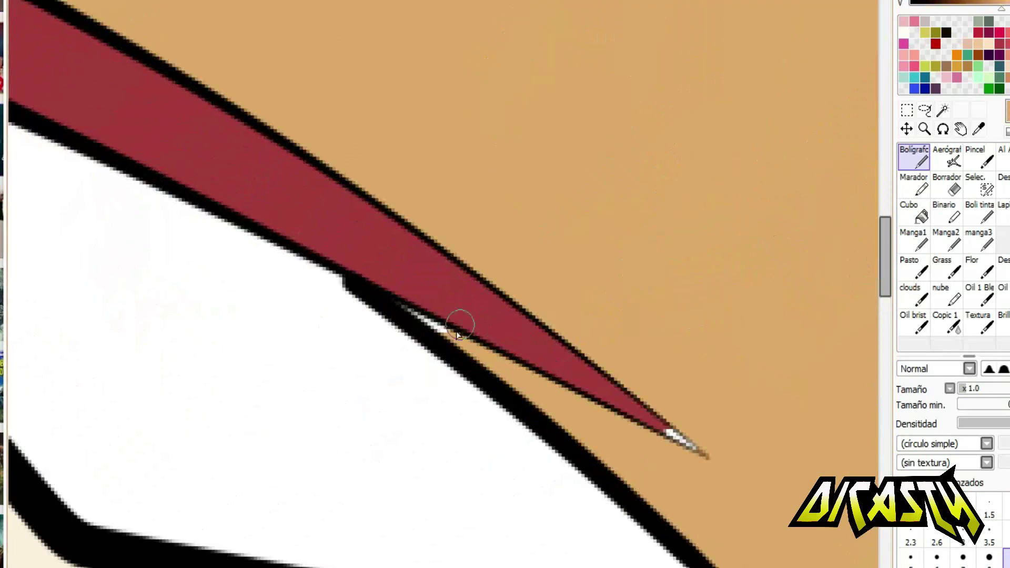
scroll(331, 296, "down", 4)
Step: Fill the white gap between the other eyebrow and its eye with the brown skin shadow colour
scroll(465, 3, "up", 4)
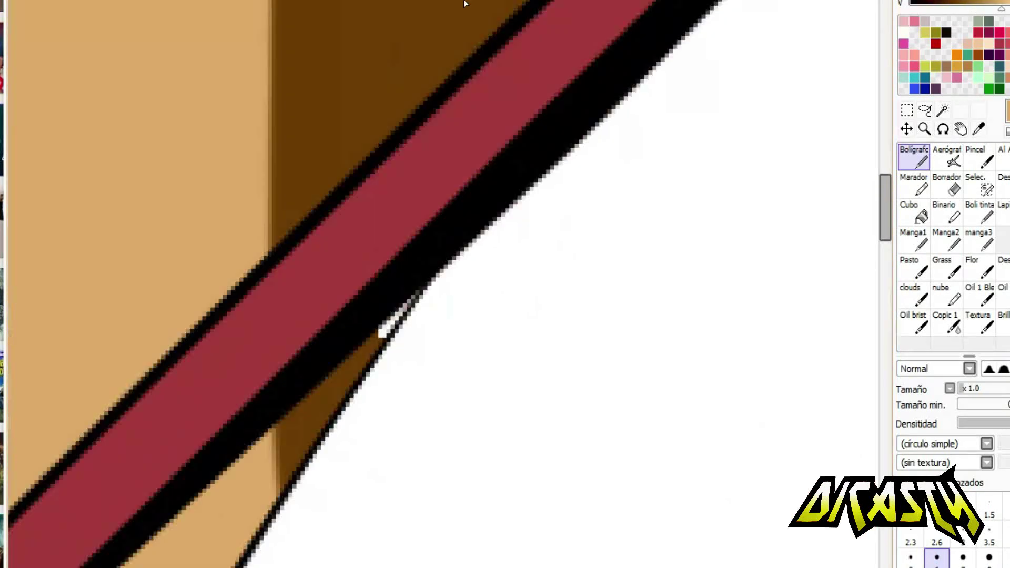
scroll(686, 6, "up", 2)
scroll(337, 210, "down", 3)
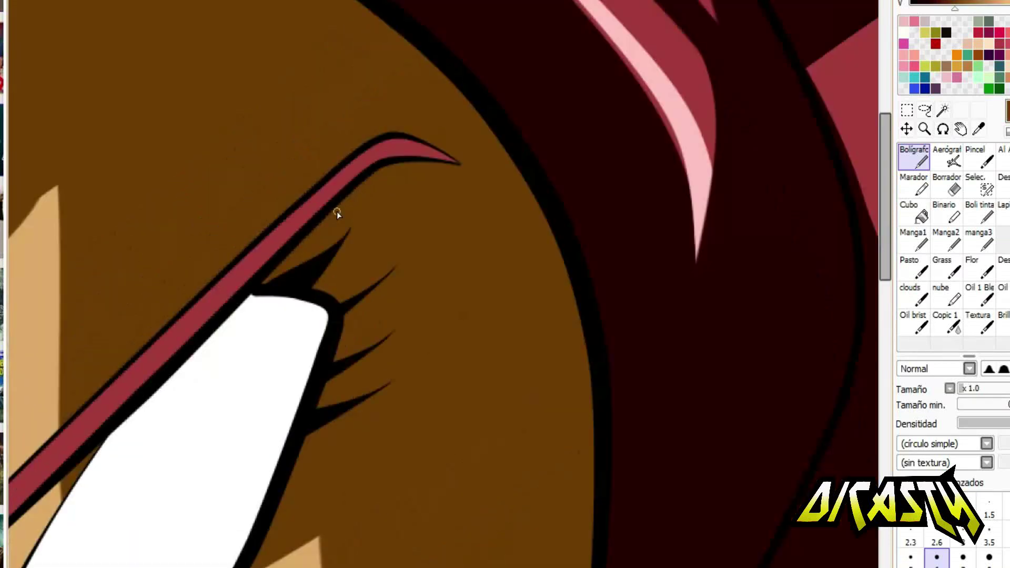
scroll(318, 258, "down", 3)
scroll(281, 148, "up", 4)
scroll(281, 148, "down", 3)
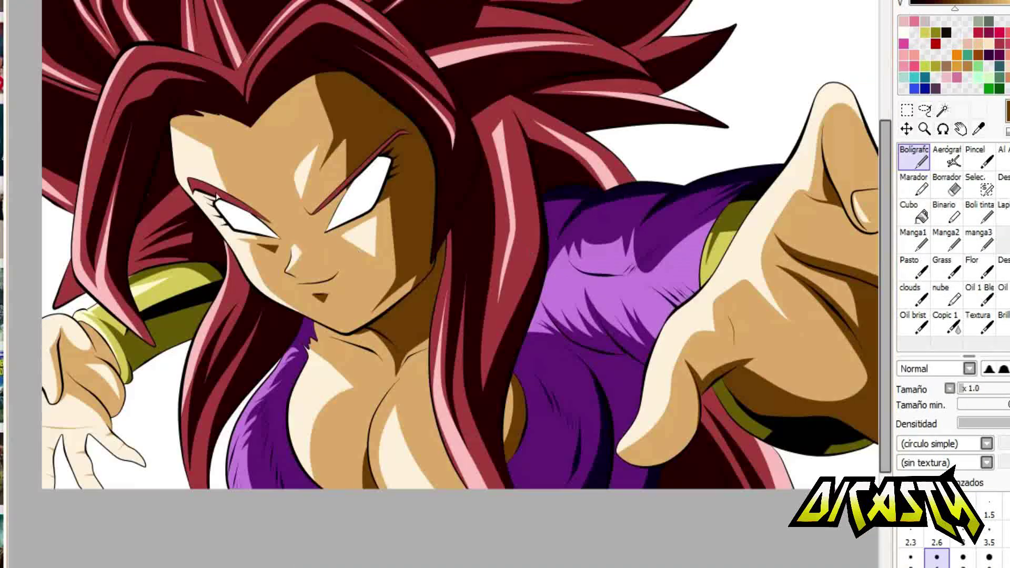
Step: Reshape the upper outline of the armband-side eyebrow by moving its control points closer to the eye, making the brow thinner
scroll(474, 211, "up", 2)
scroll(68, 81, "up", 4)
left_click(64, 79)
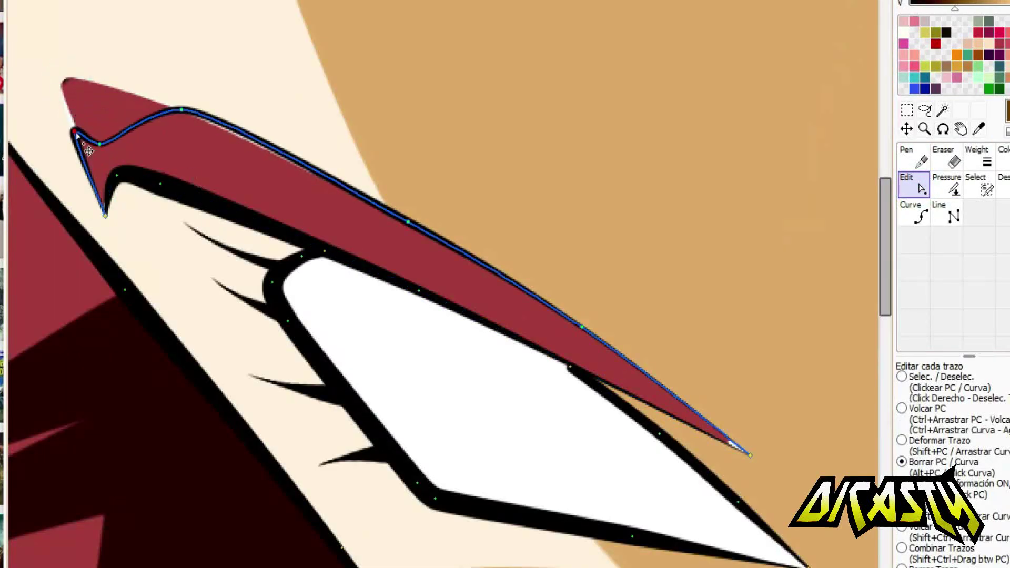
left_click(182, 108)
left_click(409, 221)
left_click(583, 332)
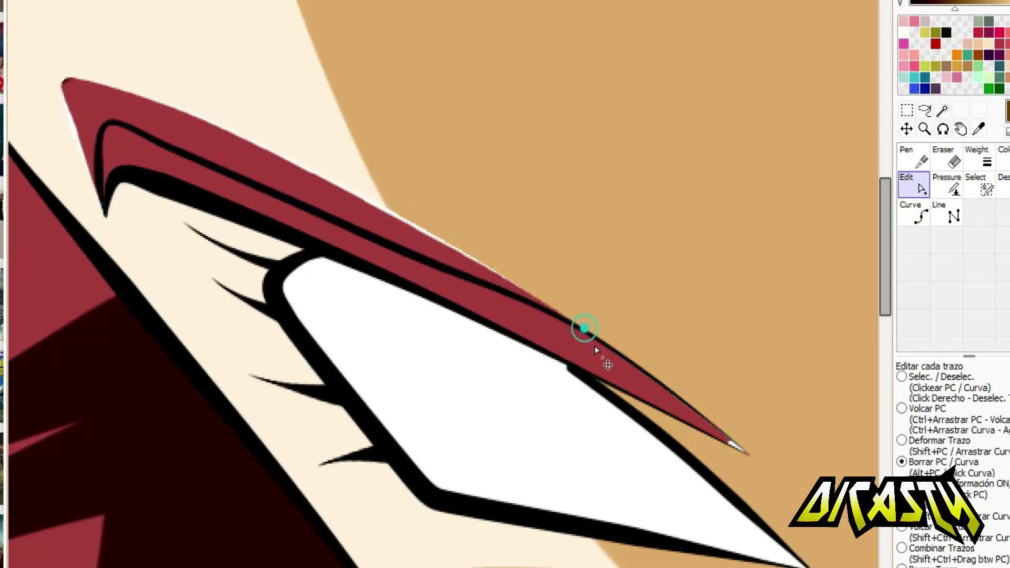
Step: Select the face skin around the narrowed eyebrow and paint over the excess red with the light and mid skin tones
scroll(550, 242, "down", 3)
scroll(232, 178, "up", 3)
left_click(421, 158)
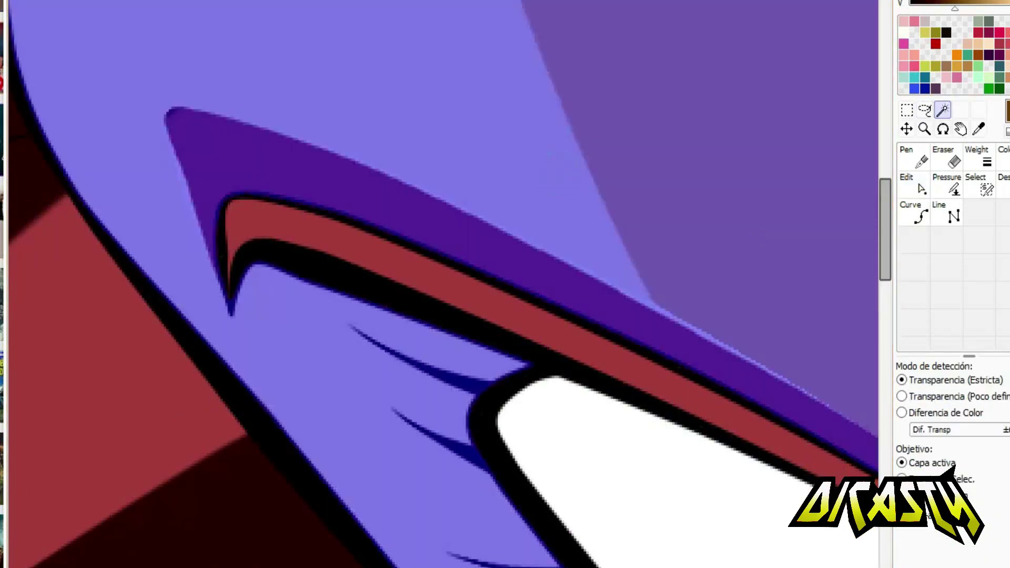
left_click(914, 156)
left_click_drag(226, 190, 429, 200)
left_click_drag(368, 221, 604, 327)
scroll(605, 327, "down", 3)
scroll(436, 149, "up", 3)
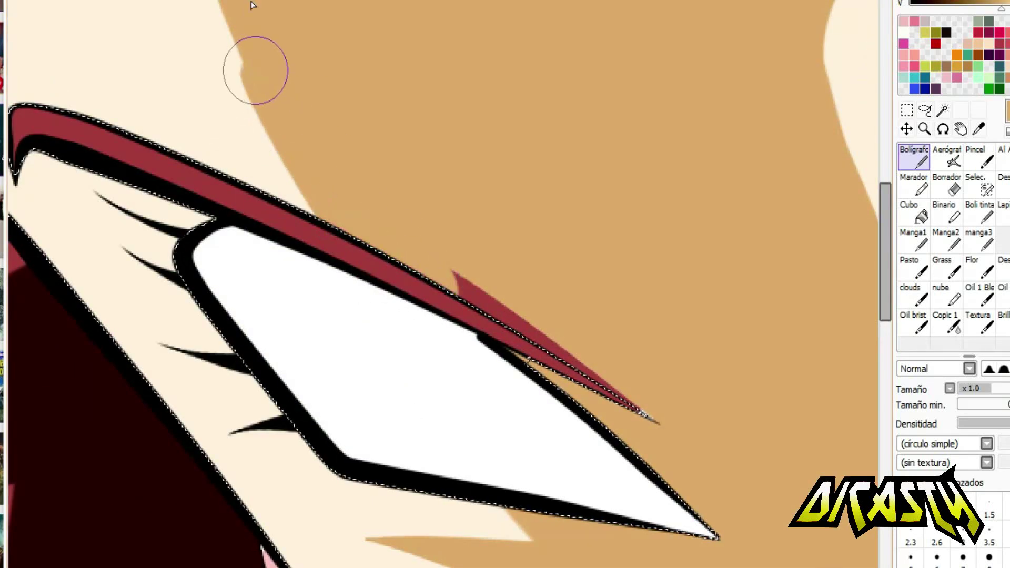
mouse_move(458, 276)
left_mouse_down()
mouse_move(670, 413)
mouse_move(472, 279)
left_mouse_up()
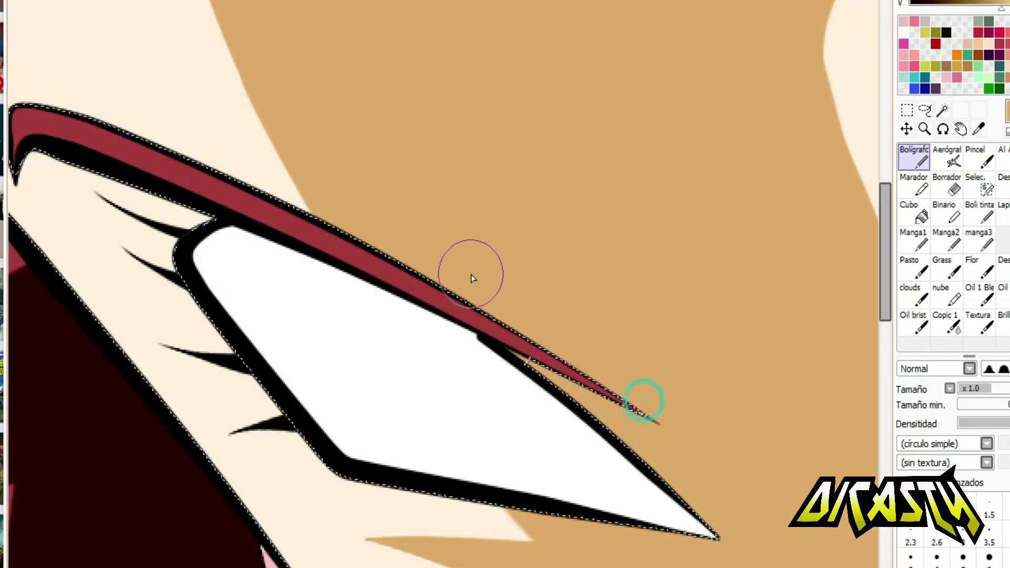
Step: Thicken the outlines at the inner ends of both eyebrows with the Pressure tool to close the small white gaps
scroll(472, 279, "down", 3)
scroll(210, 293, "up", 2)
scroll(210, 293, "up", 1)
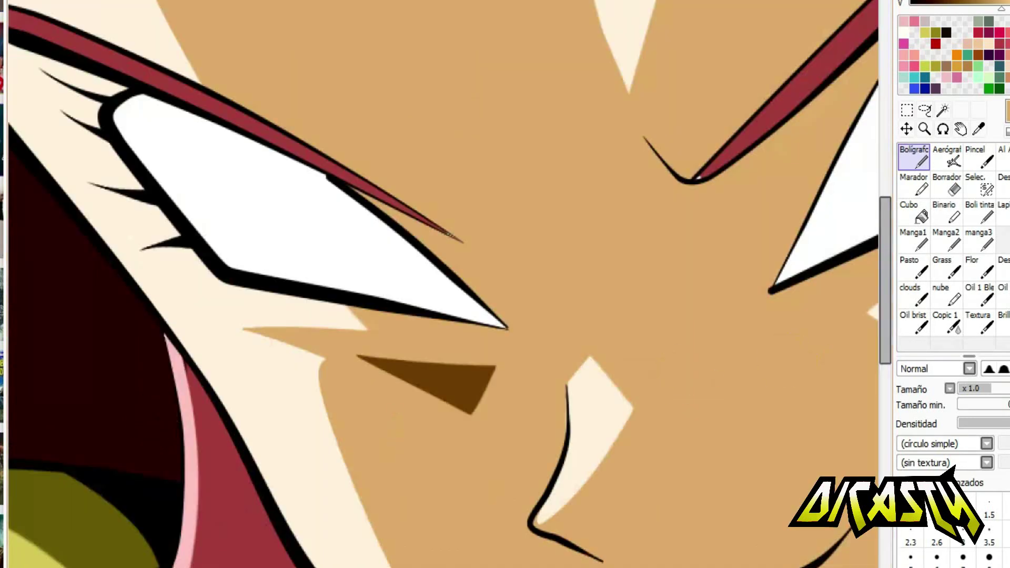
scroll(458, 246, "up", 3)
scroll(459, 245, "down", 1)
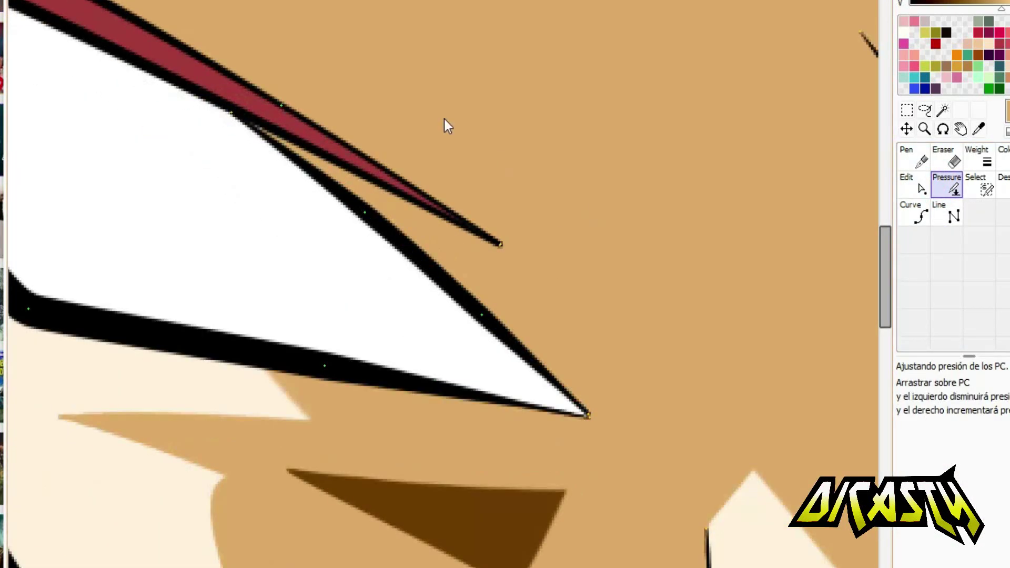
scroll(241, 214, "down", 2)
scroll(401, 260, "up", 2)
scroll(401, 260, "up", 2)
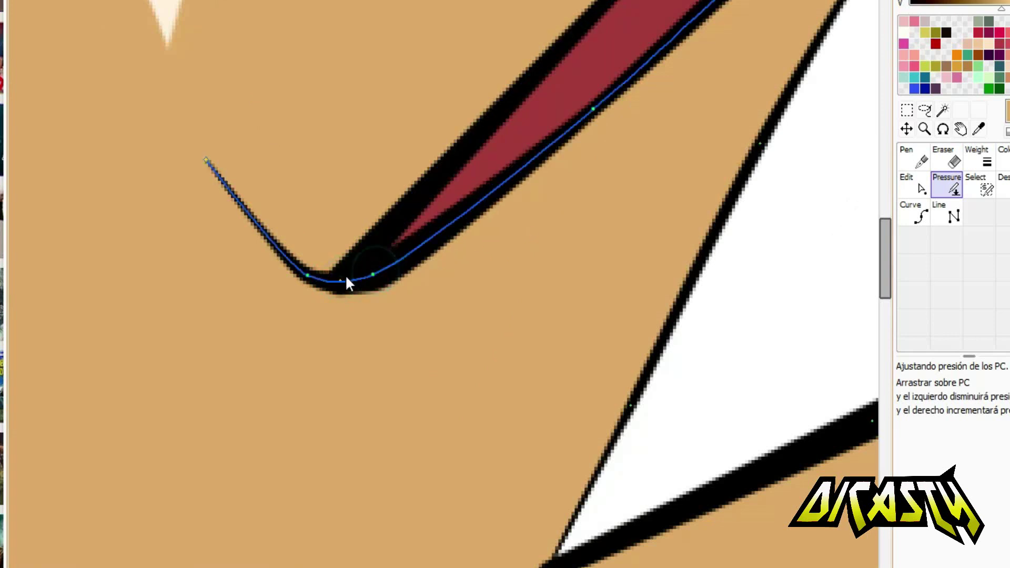
Step: Thicken the outline at the eyebrow's inner end and the upper inner outlines of both eyes with the Pressure tool
left_click_drag(347, 283, 400, 284)
scroll(444, 463, "down", 3)
scroll(425, 426, "up", 2)
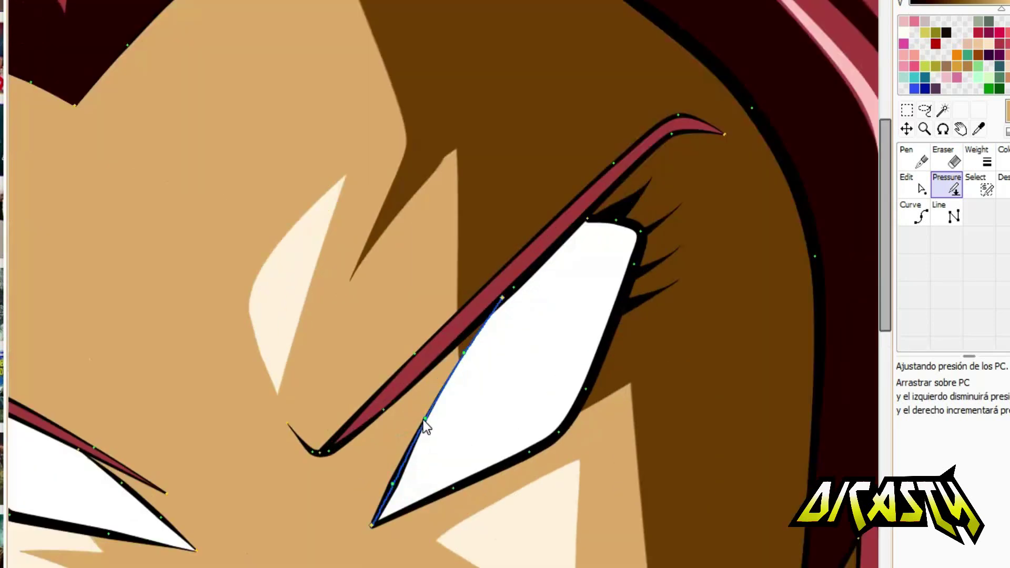
scroll(423, 420, "up", 2)
left_click_drag(448, 364, 530, 342)
scroll(690, 200, "down", 3)
scroll(299, 247, "up", 3)
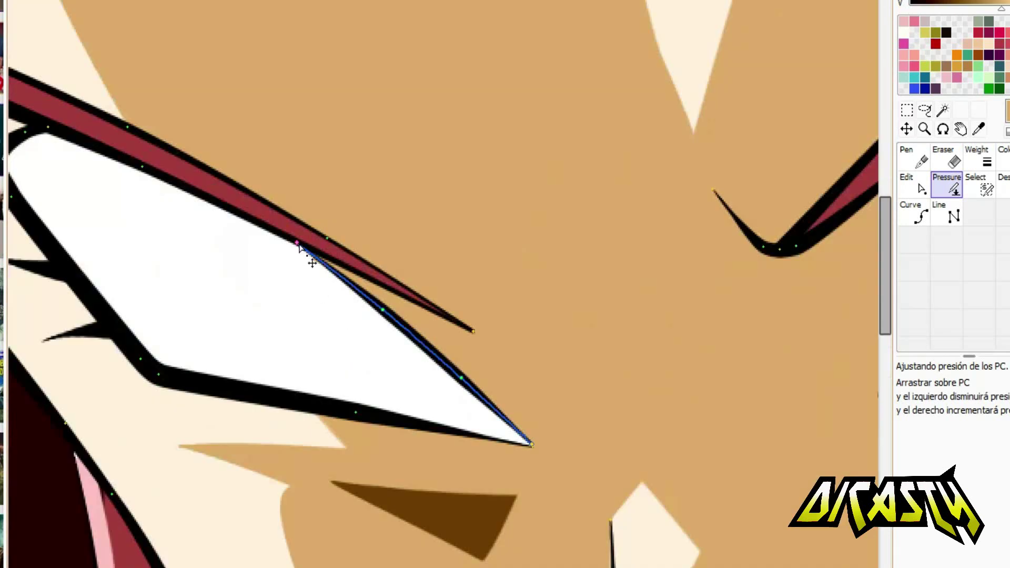
scroll(143, 172, "down", 3)
Step: Select the interiors of both eyes with the magic wand and fill them with light grey
key("w")
key("g")
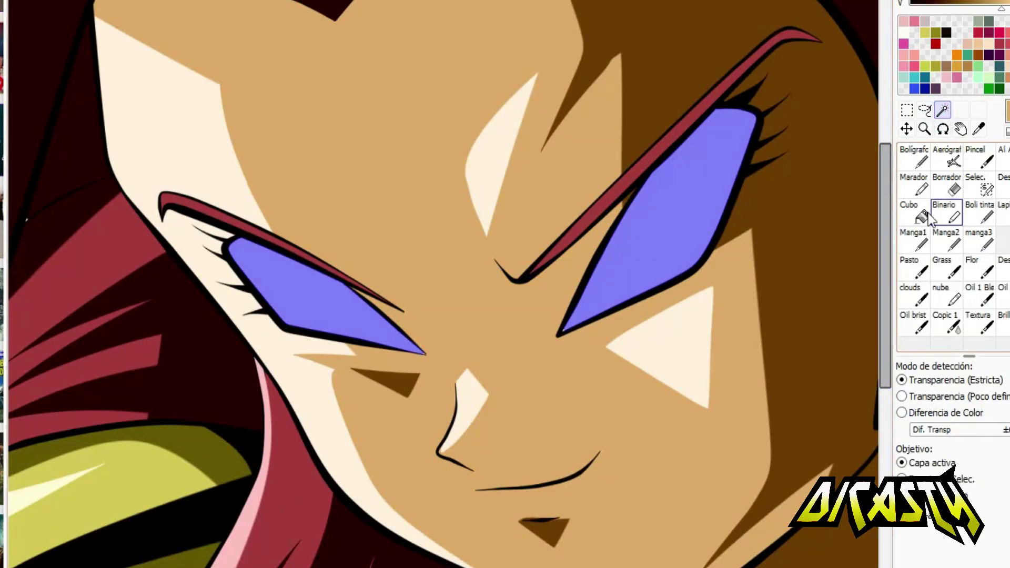
left_click(324, 291)
left_click(714, 190)
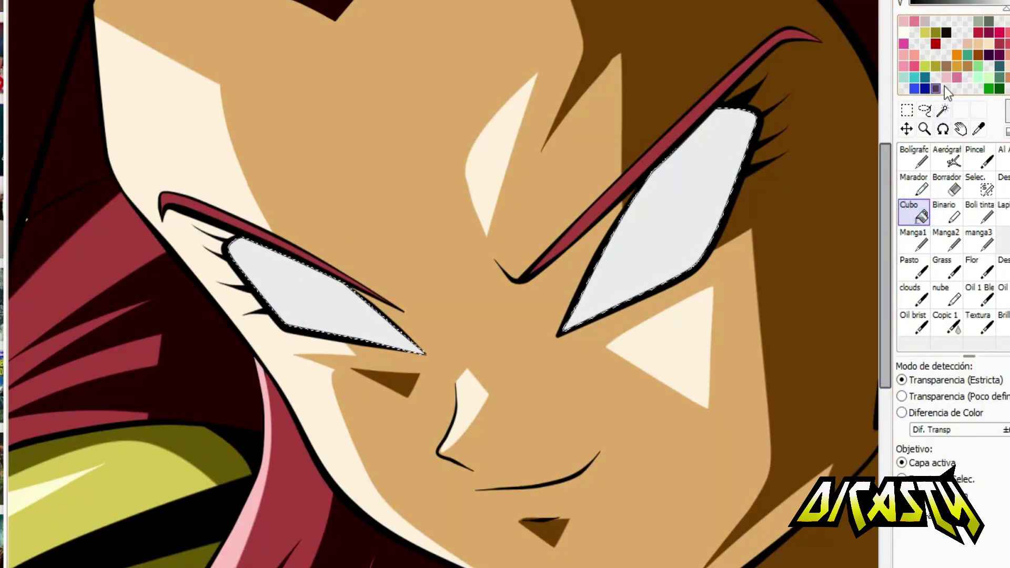
Step: Paint a purple iris in the armband-side eye and a green iris in the other, each with a black pupil
key("n")
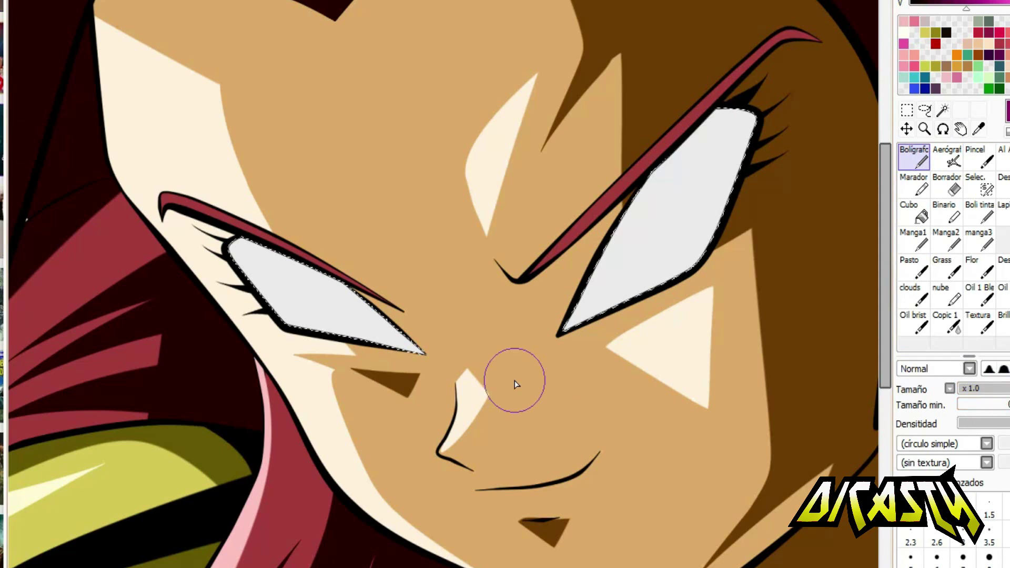
left_click_drag(337, 269, 392, 325)
left_click(990, 86)
left_click_drag(643, 225, 679, 232)
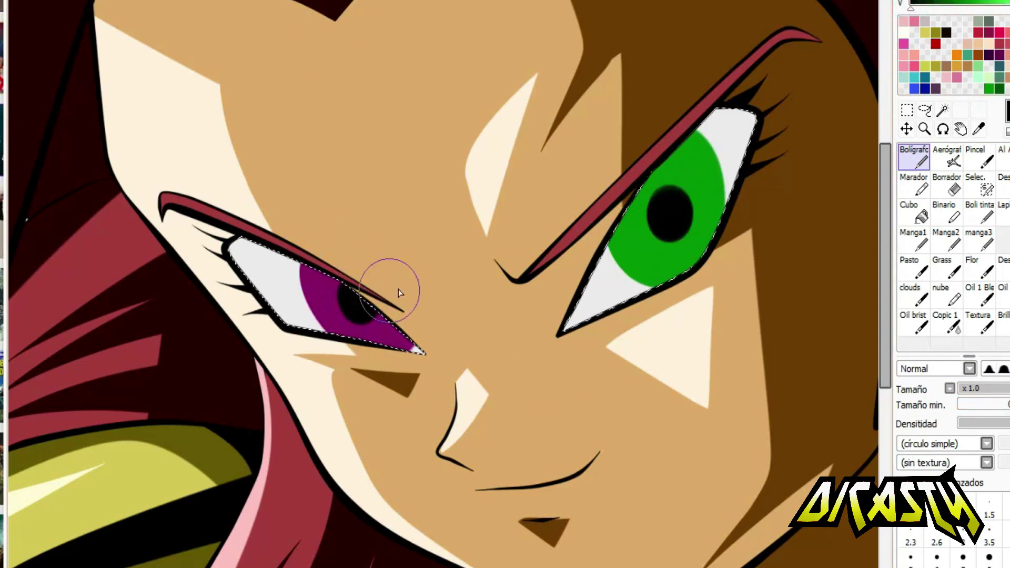
Step: Paint a ring of short light pink streaks around the pupil inside the purple iris
scroll(473, 361, "up", 5)
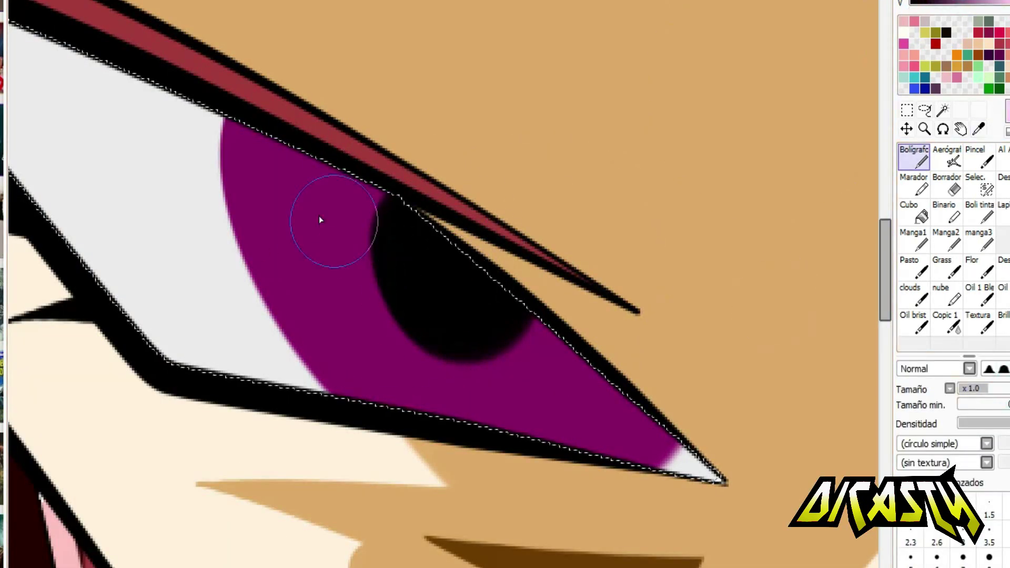
left_click_drag(266, 156, 295, 208)
mouse_move(305, 271)
left_mouse_down()
mouse_move(334, 323)
mouse_move(365, 341)
left_mouse_up()
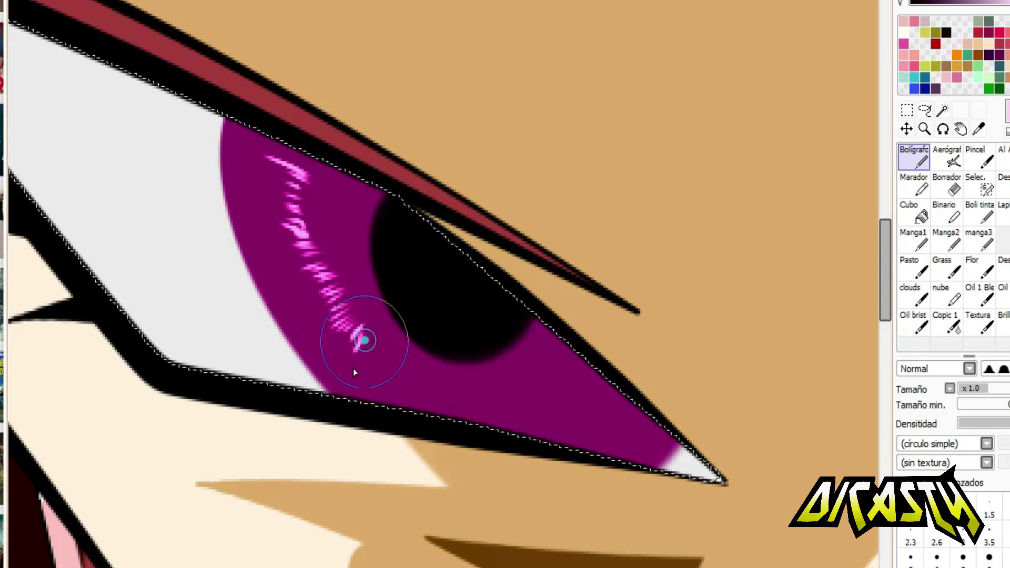
left_click_drag(397, 375, 506, 402)
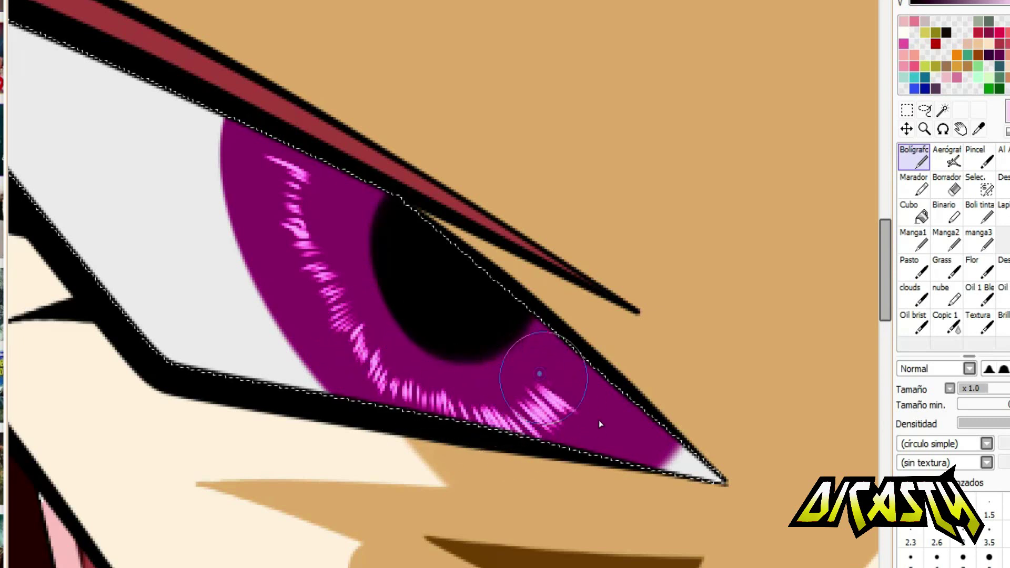
left_click_drag(599, 420, 608, 387)
left_click_drag(266, 195, 293, 271)
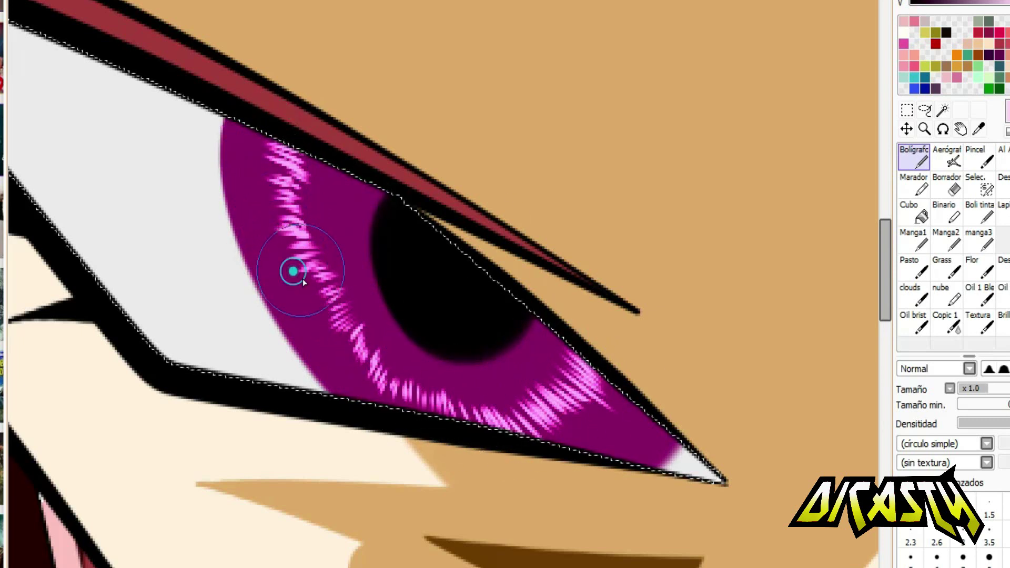
mouse_move(348, 383)
left_mouse_down()
mouse_move(382, 356)
mouse_move(415, 378)
left_mouse_up()
mouse_move(466, 398)
left_mouse_down()
mouse_move(522, 390)
mouse_move(582, 361)
mouse_move(535, 402)
left_mouse_up()
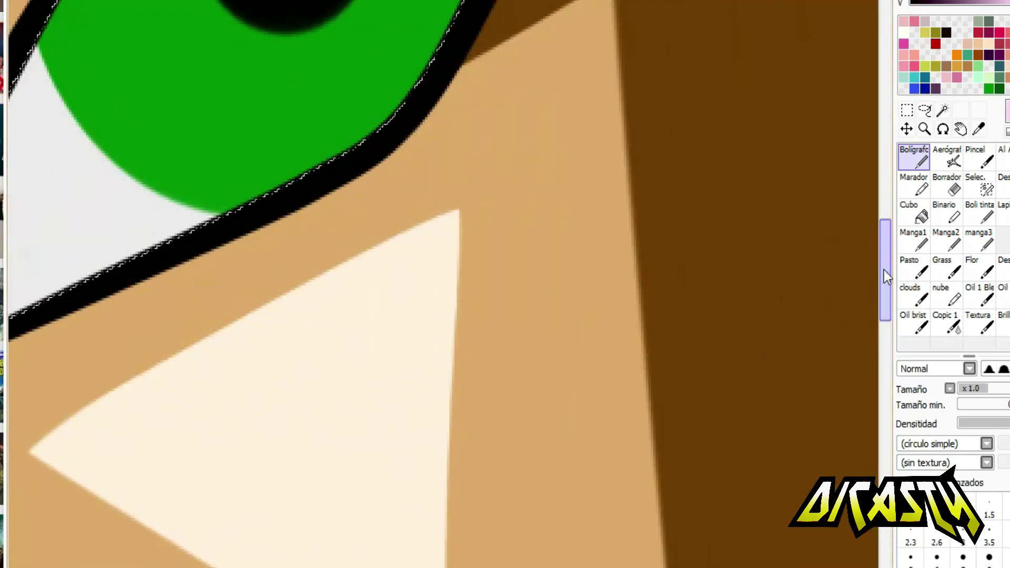
Step: Paint a ring of short light green streaks around the pupil inside the green iris
left_click_drag(885, 270, 884, 220)
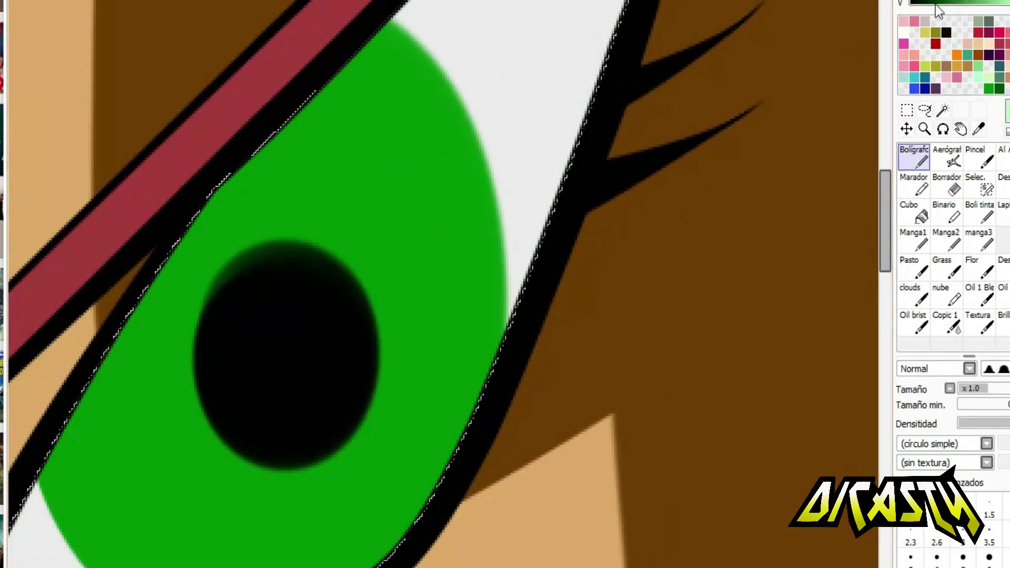
mouse_move(130, 535)
left_mouse_down()
mouse_move(152, 567)
mouse_move(211, 511)
left_mouse_up()
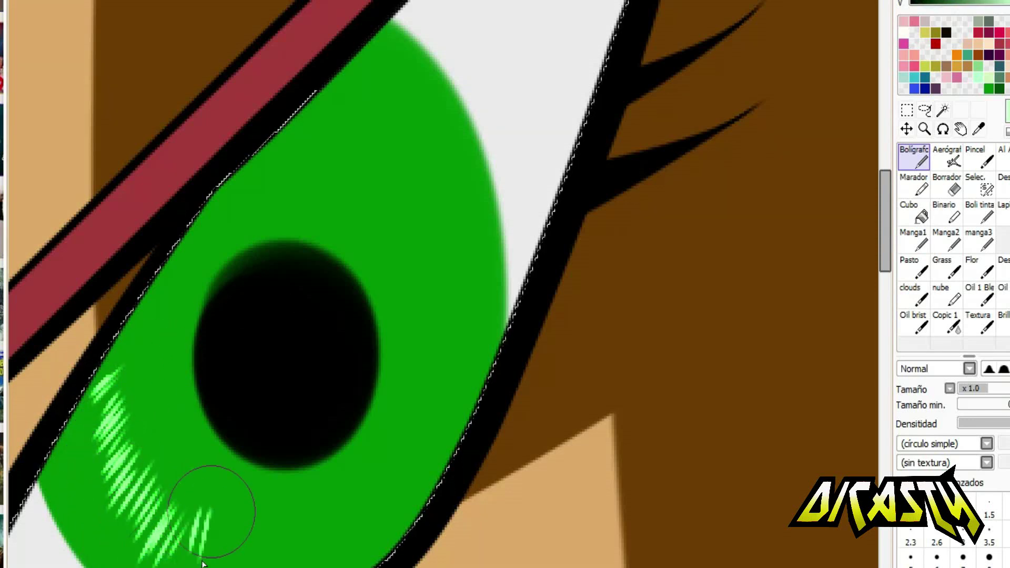
left_click_drag(389, 503, 384, 489)
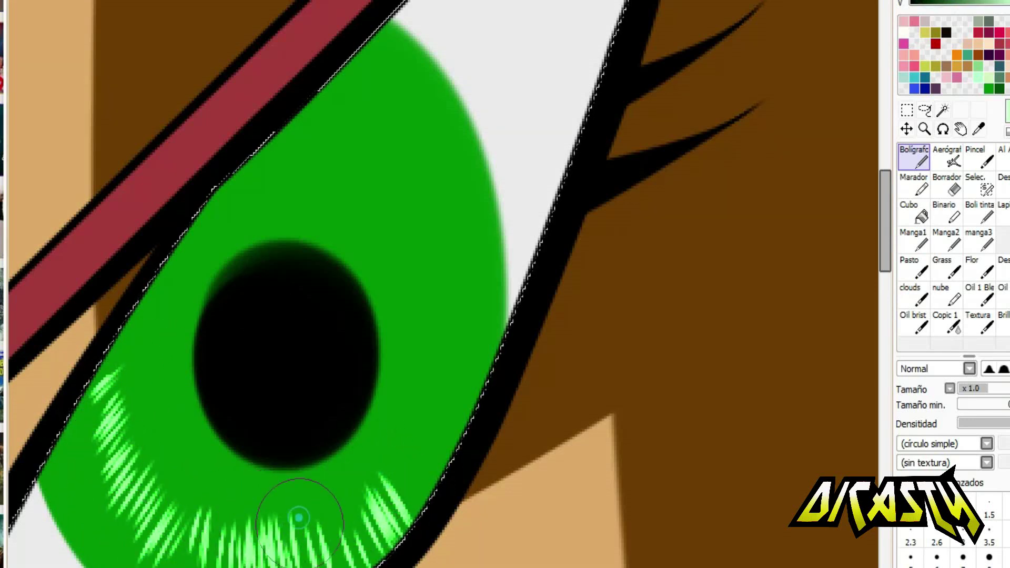
left_click_drag(337, 92, 392, 211)
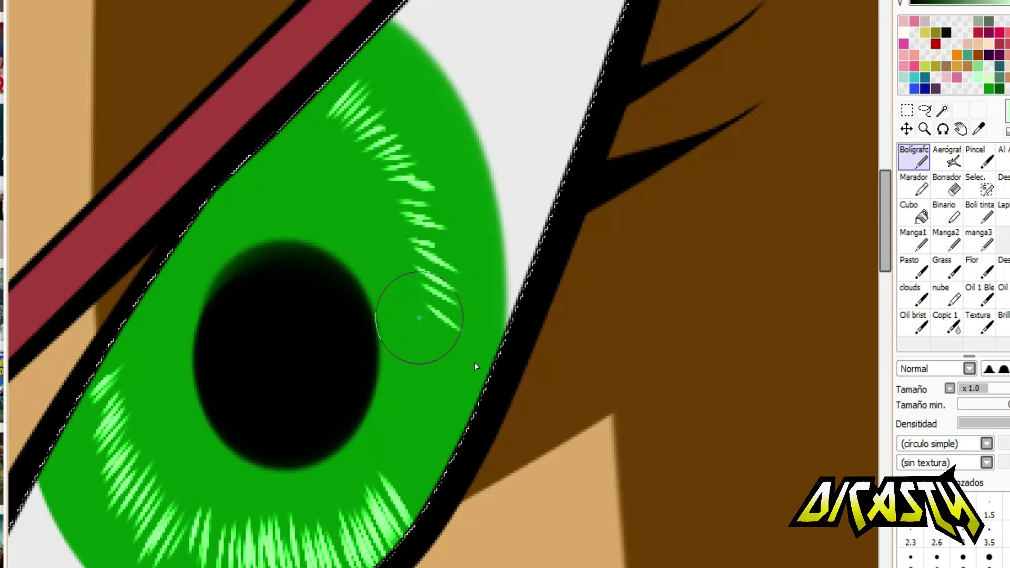
mouse_move(424, 430)
left_mouse_down()
mouse_move(381, 477)
mouse_move(417, 414)
mouse_move(428, 359)
mouse_move(421, 307)
mouse_move(362, 96)
mouse_move(322, 116)
left_mouse_up()
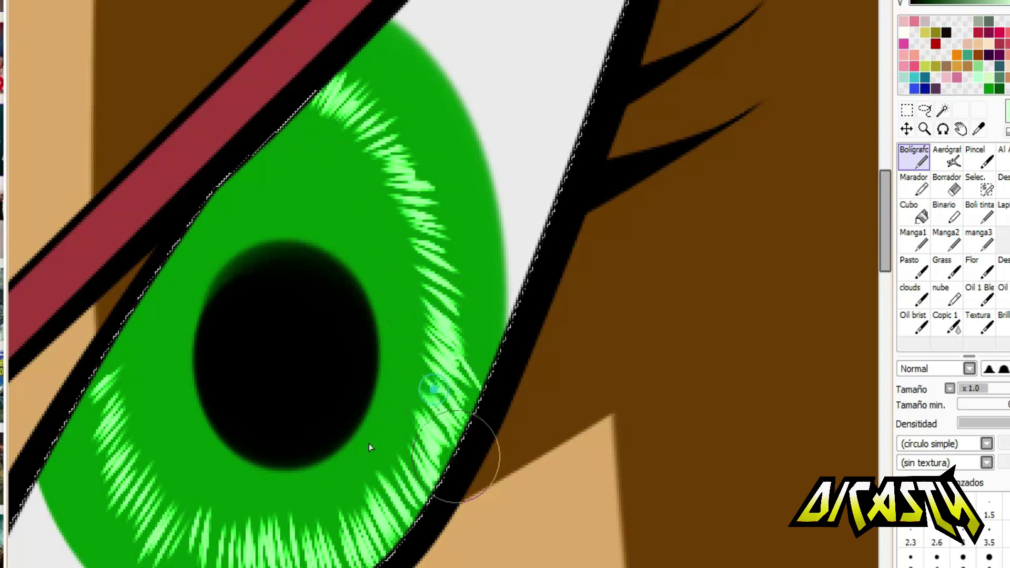
mouse_move(186, 499)
left_mouse_down()
mouse_move(206, 517)
mouse_move(316, 501)
mouse_move(379, 542)
left_mouse_up()
scroll(626, 219, "down", 5)
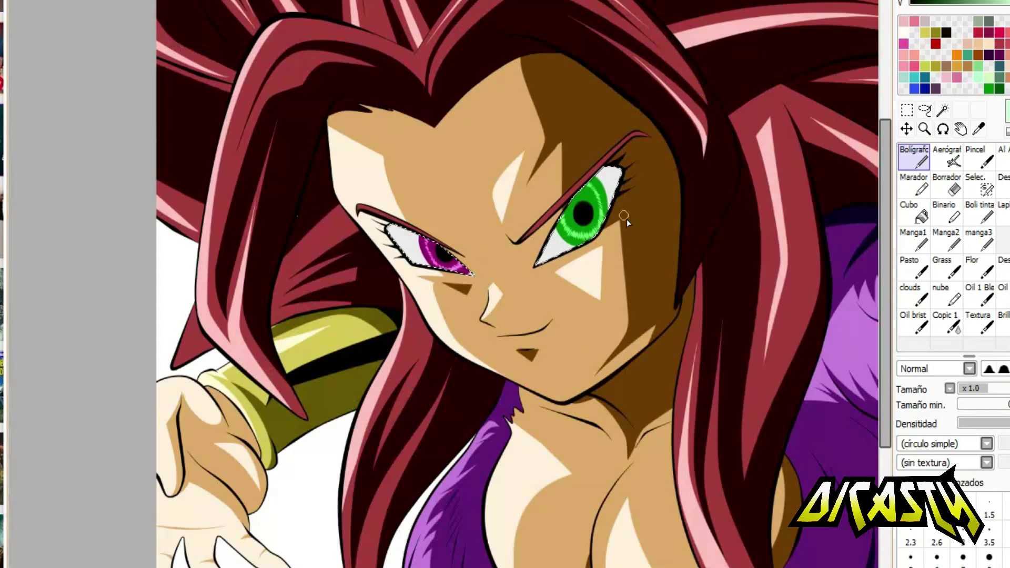
Step: Thicken the purple eye's outline at its inner corner with the Pressure tool and outline the iris edge with a black curve
scroll(310, 219, "up", 1)
scroll(310, 218, "up", 4)
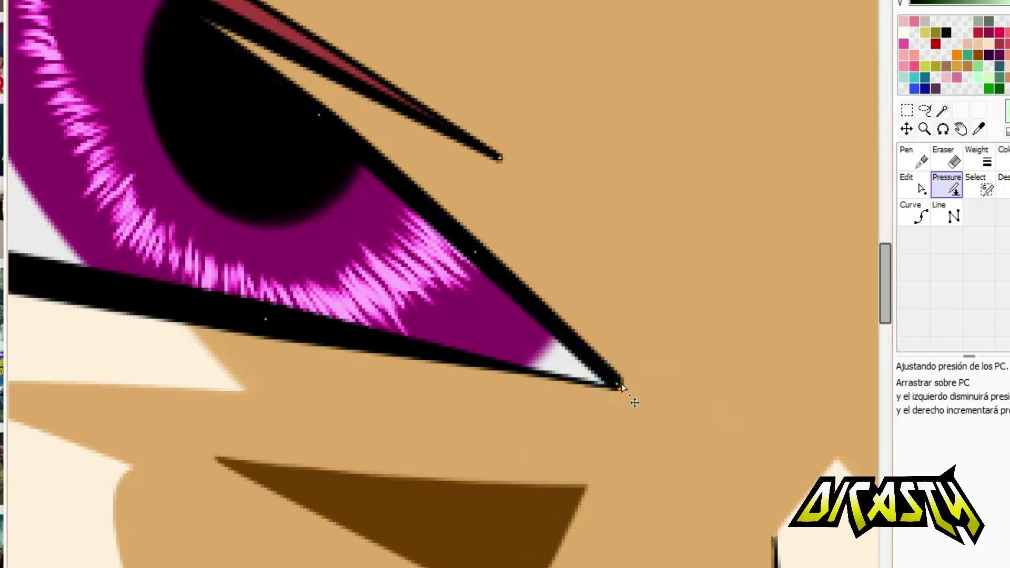
left_click(914, 216)
scroll(620, 181, "down", 2)
scroll(621, 181, "up", 3)
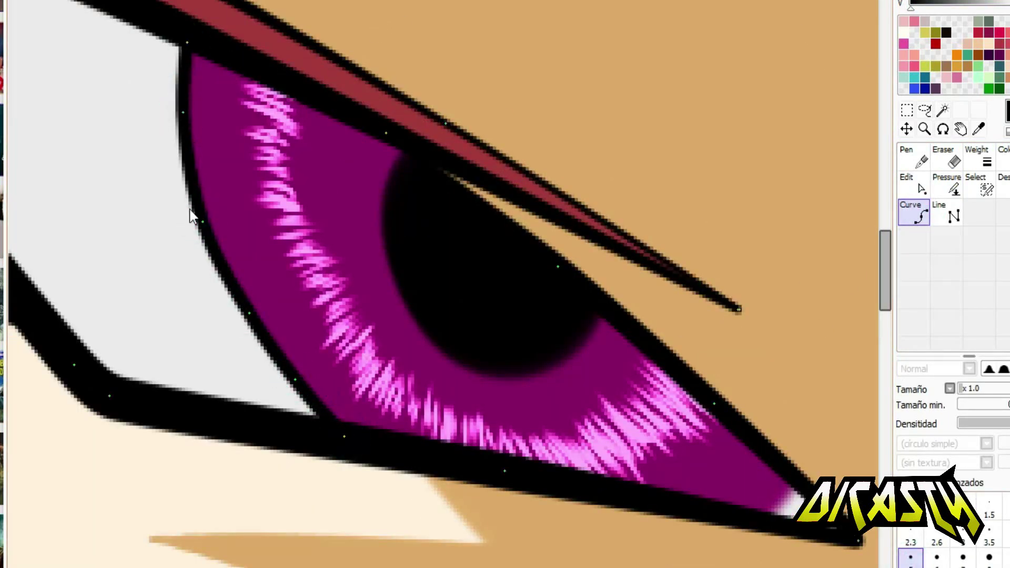
Step: Outline both visible edges of the green iris against the eye white with black curves
scroll(636, 462, "up", 3)
scroll(717, 368, "down", 1)
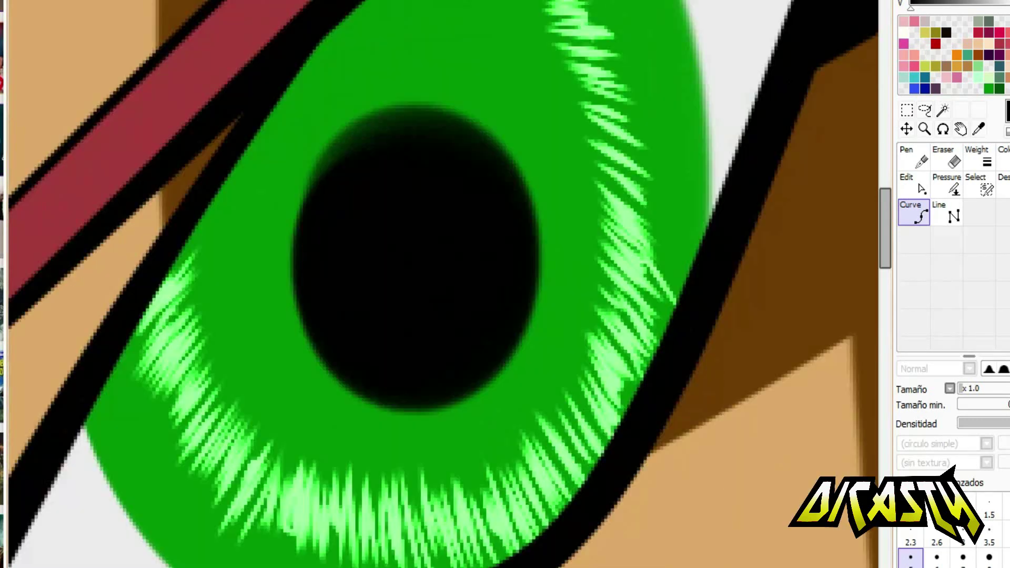
scroll(443, 284, "down", 1)
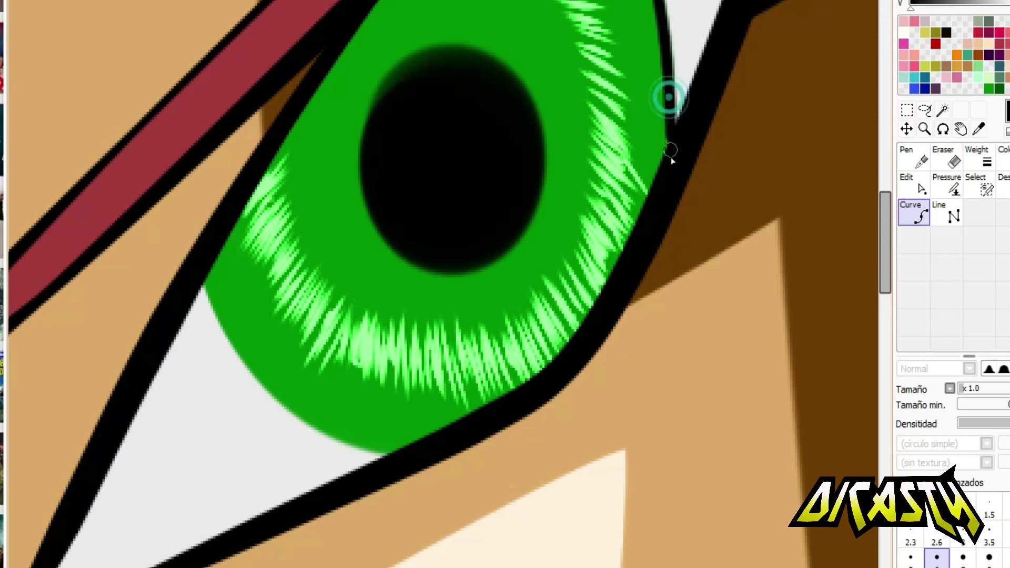
scroll(185, 214, "up", 1)
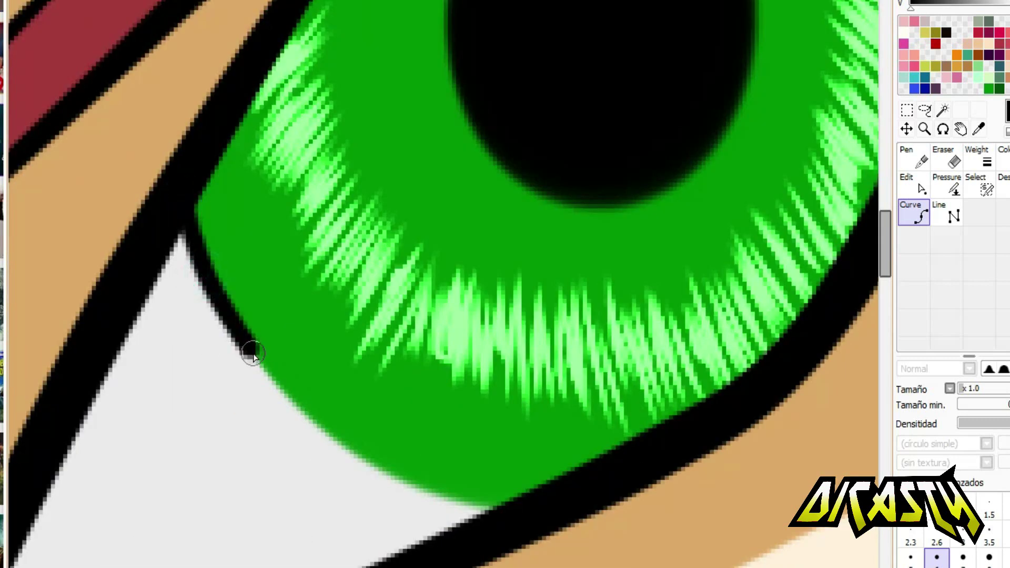
left_click(401, 478)
scroll(406, 237, "down", 5)
scroll(481, 141, "up", 3)
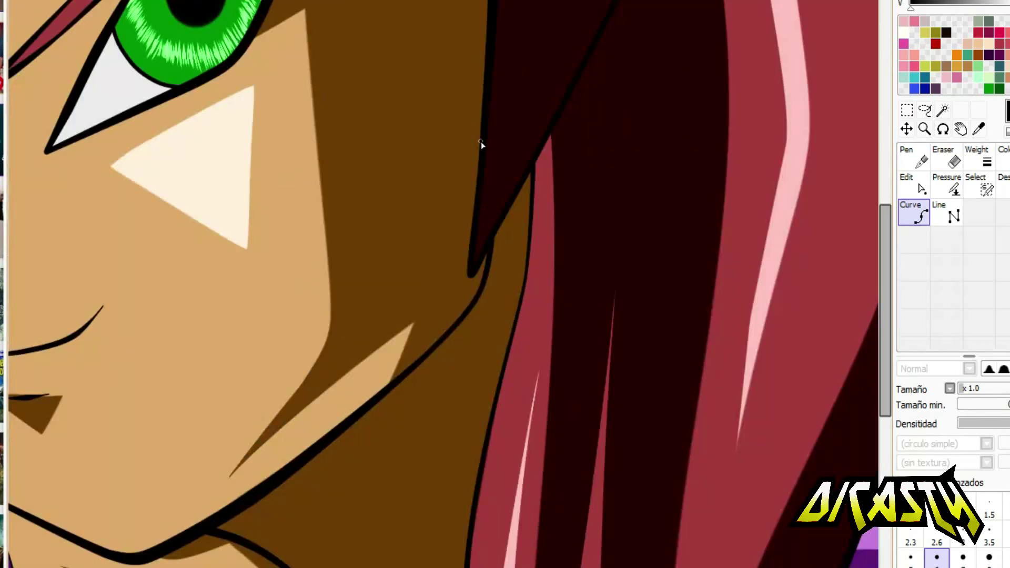
scroll(496, 174, "down", 3)
scroll(557, 379, "up", 1)
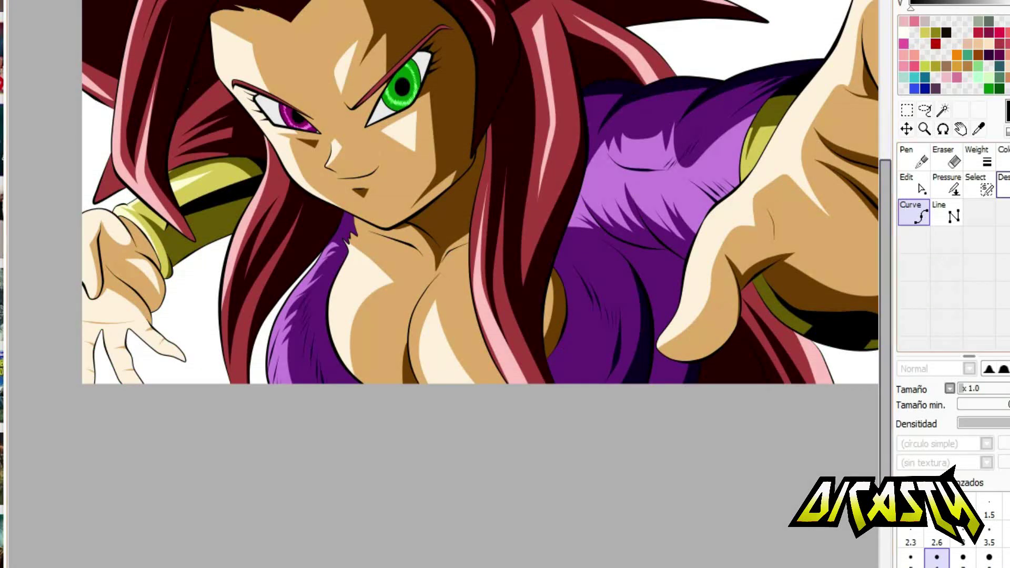
left_click_drag(526, 263, 367, 233)
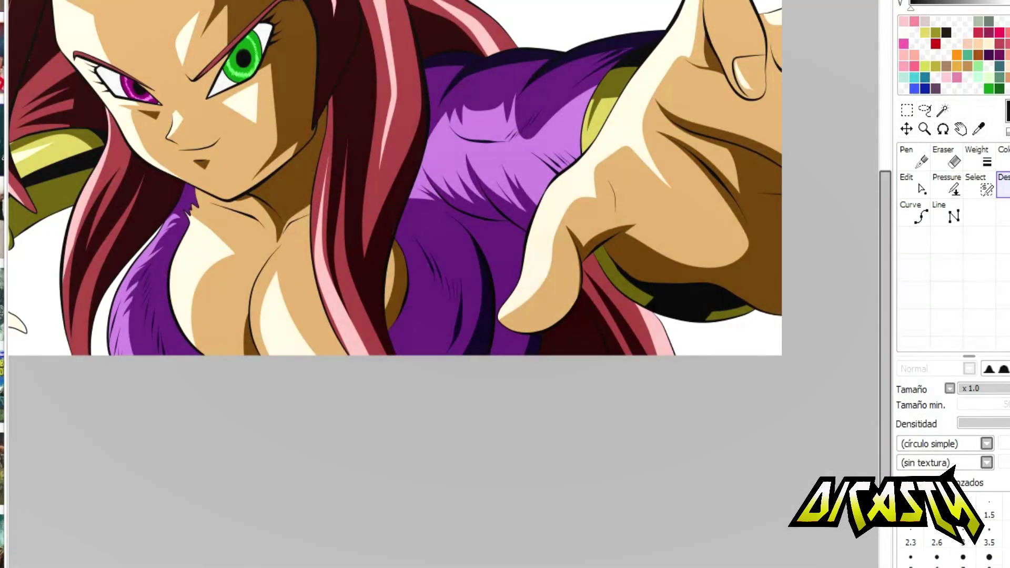